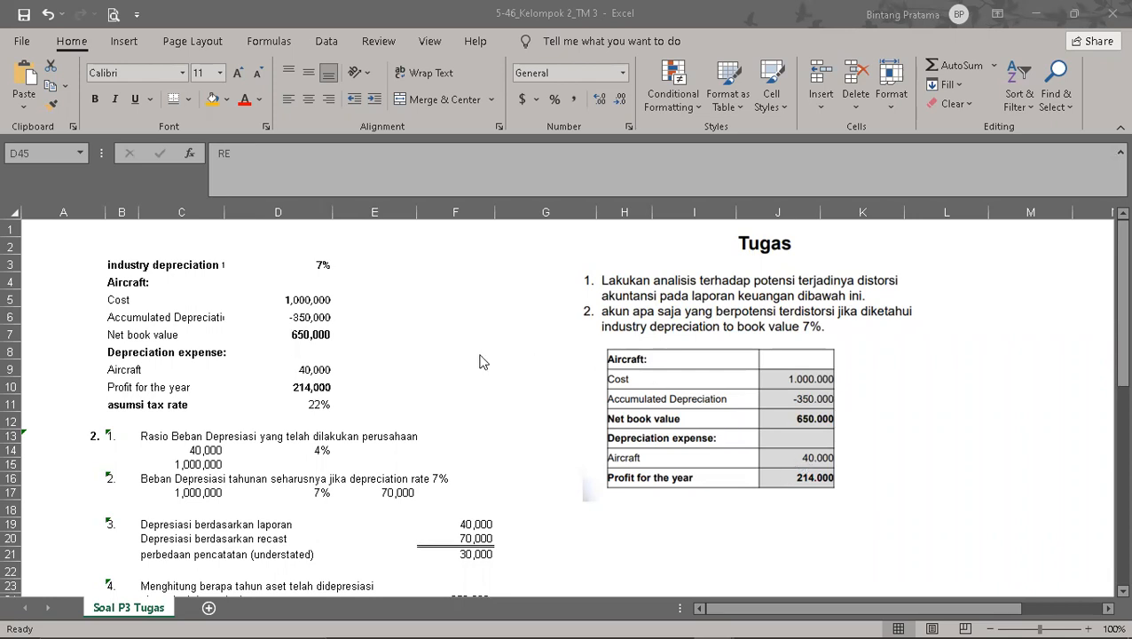
Step: Fit column C's width to its contents and narrow column G
double_click(224, 213)
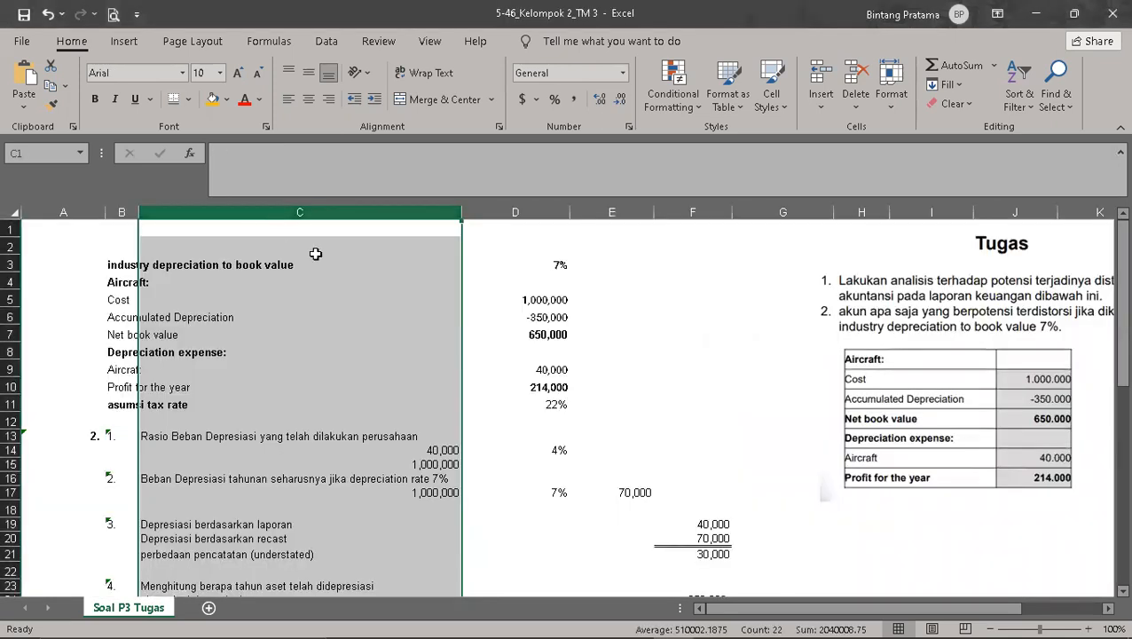
click(643, 353)
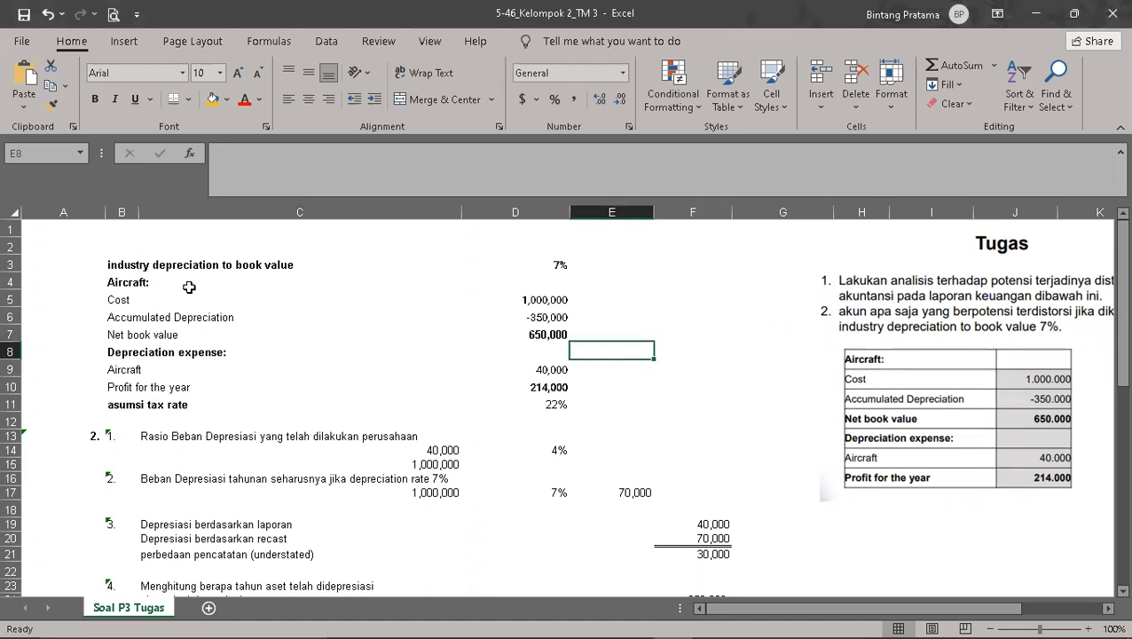
click(542, 300)
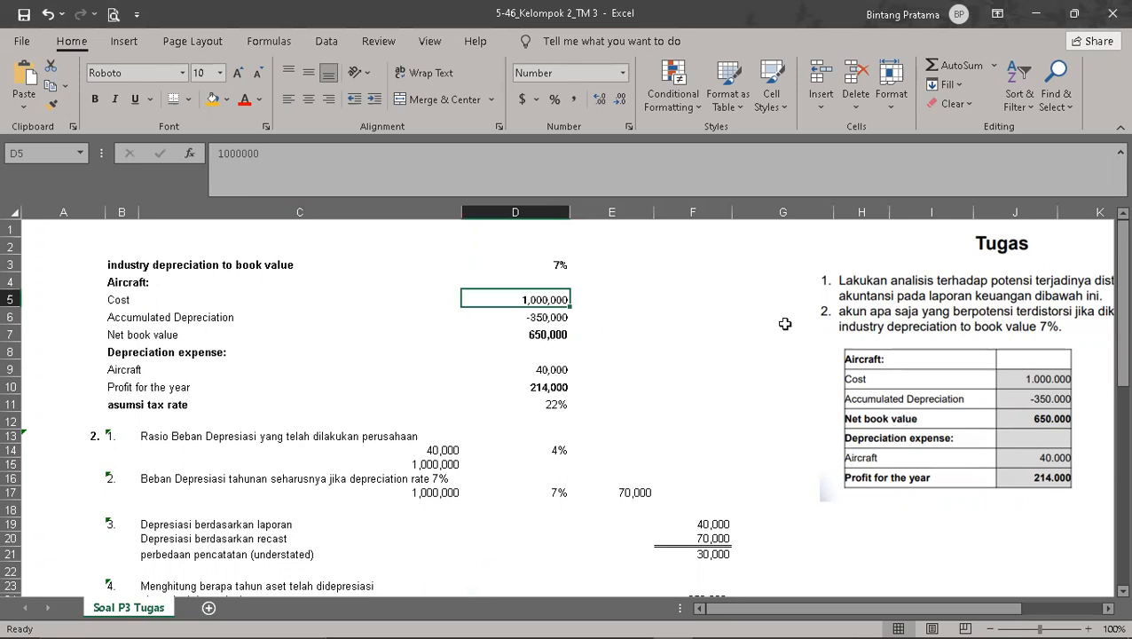
drag(789, 225, 774, 228)
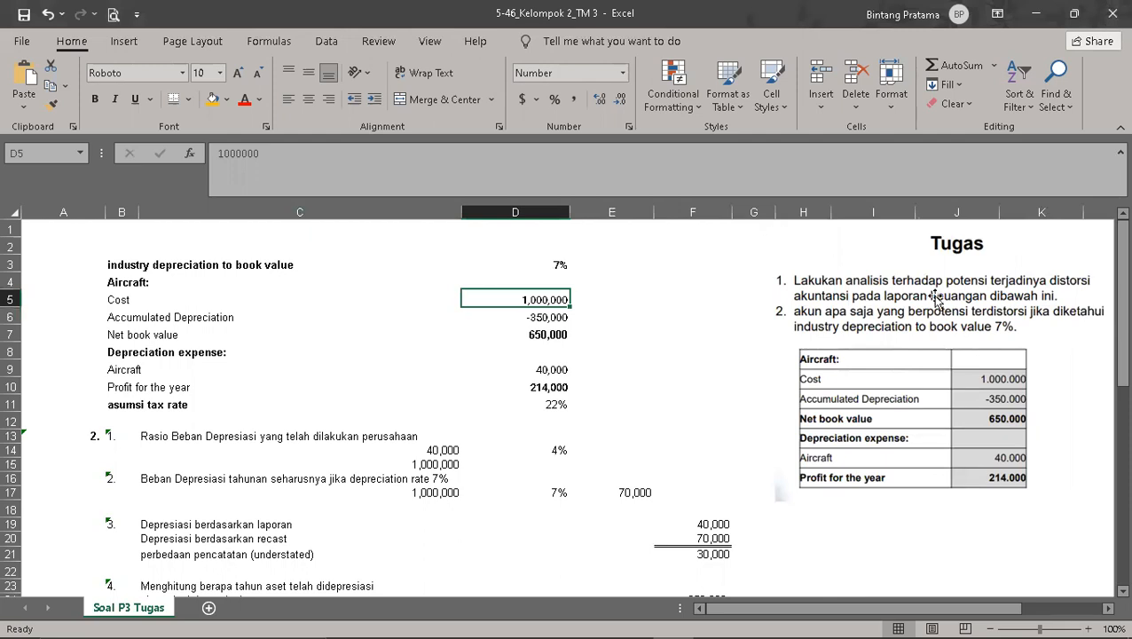
Step: Move the Tugas picture closer to the worksheet data so that it starts within column F
click(985, 397)
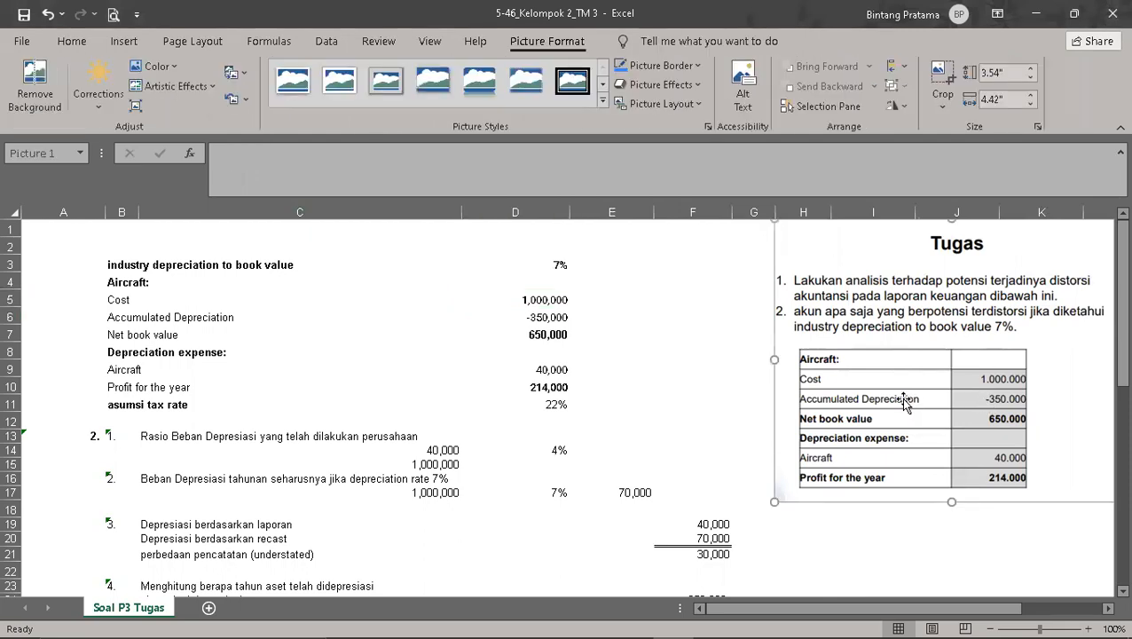
drag(903, 400, 817, 404)
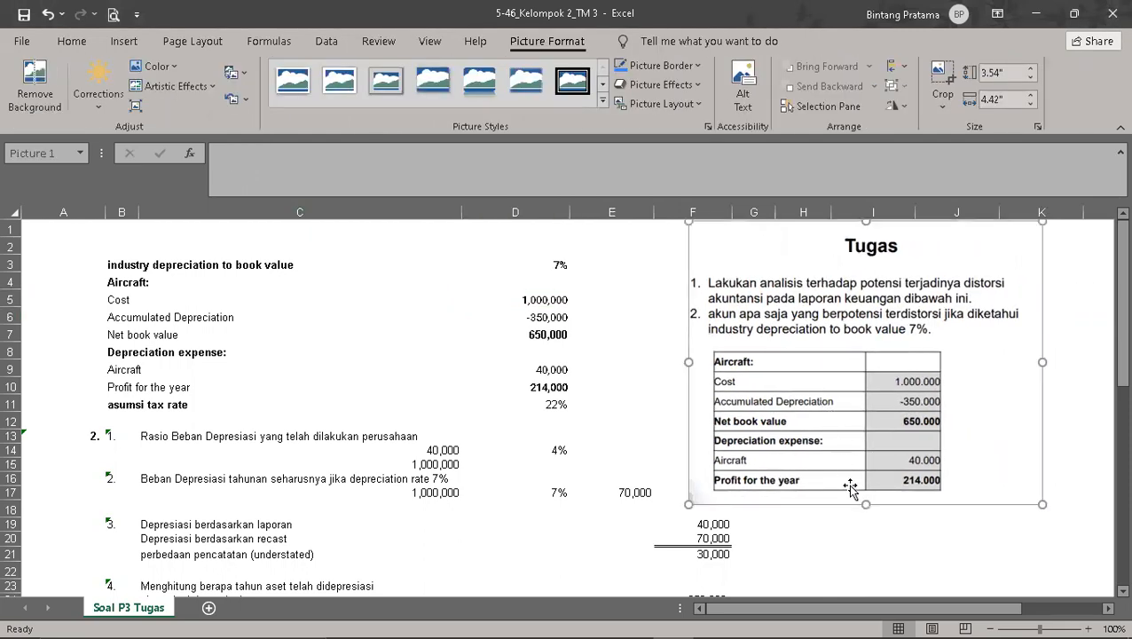
click(854, 537)
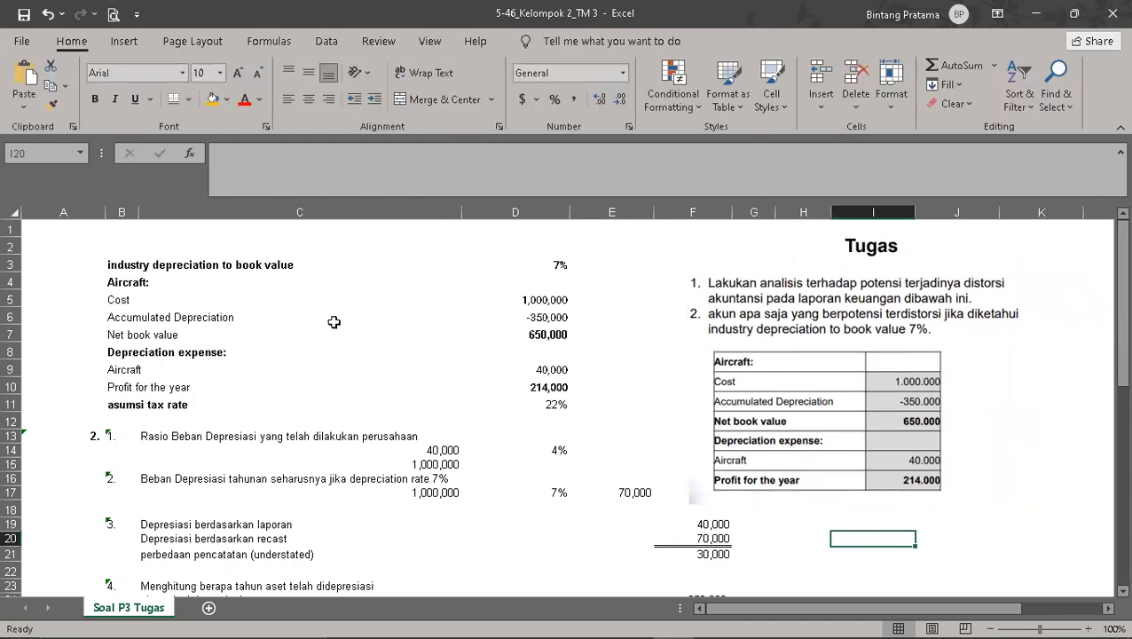
Step: Add a double bottom border under the Accumulated Depreciation amount in D6
click(544, 317)
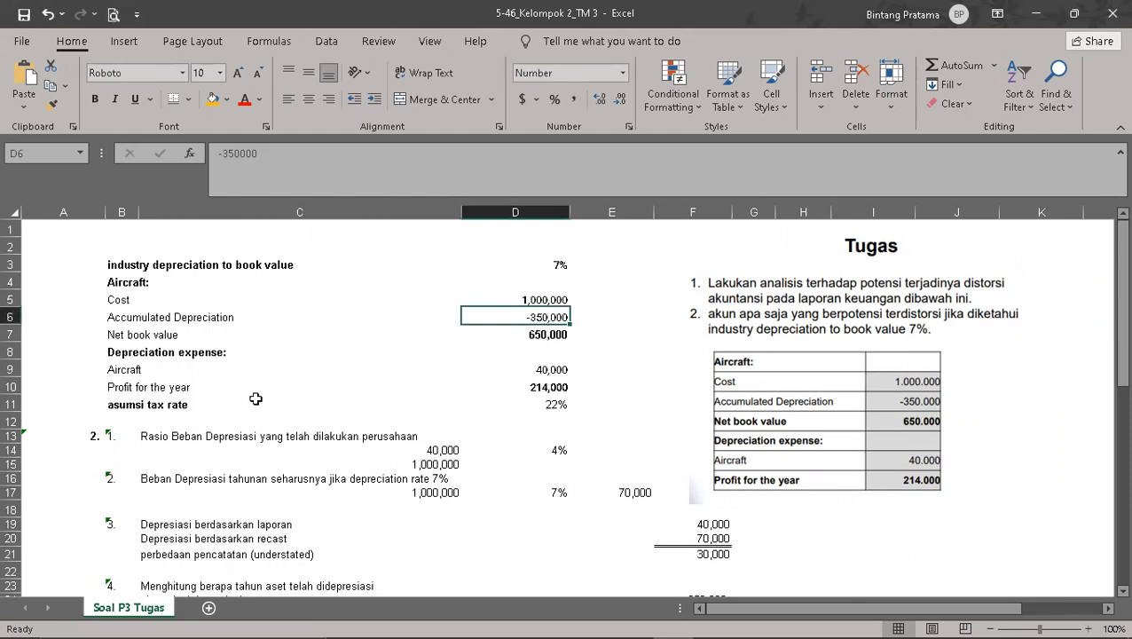
click(530, 335)
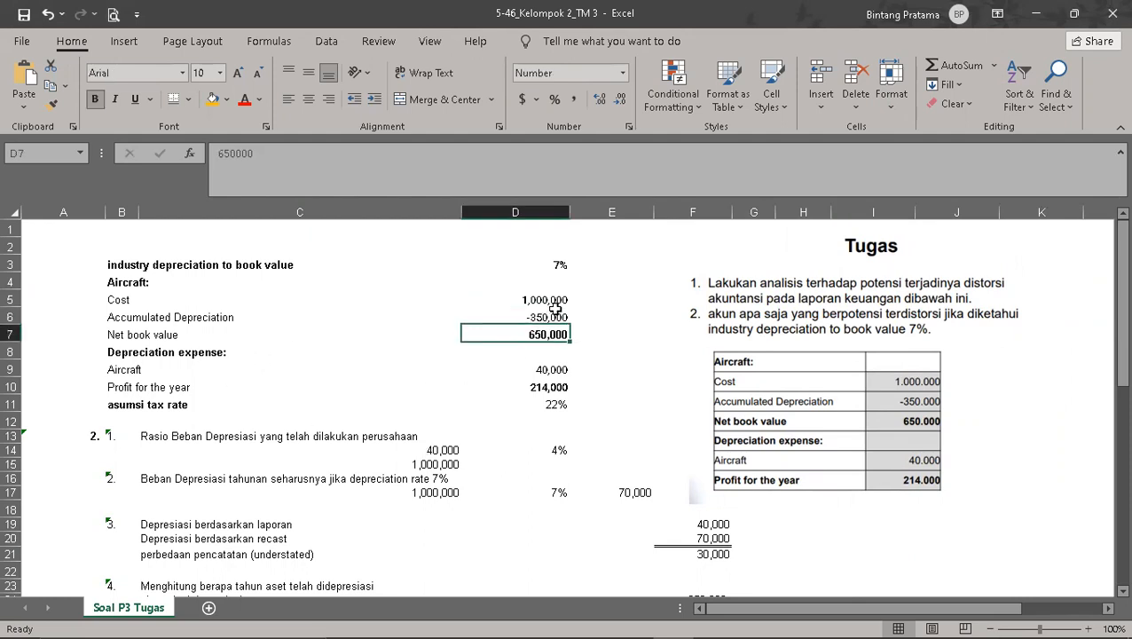
click(553, 317)
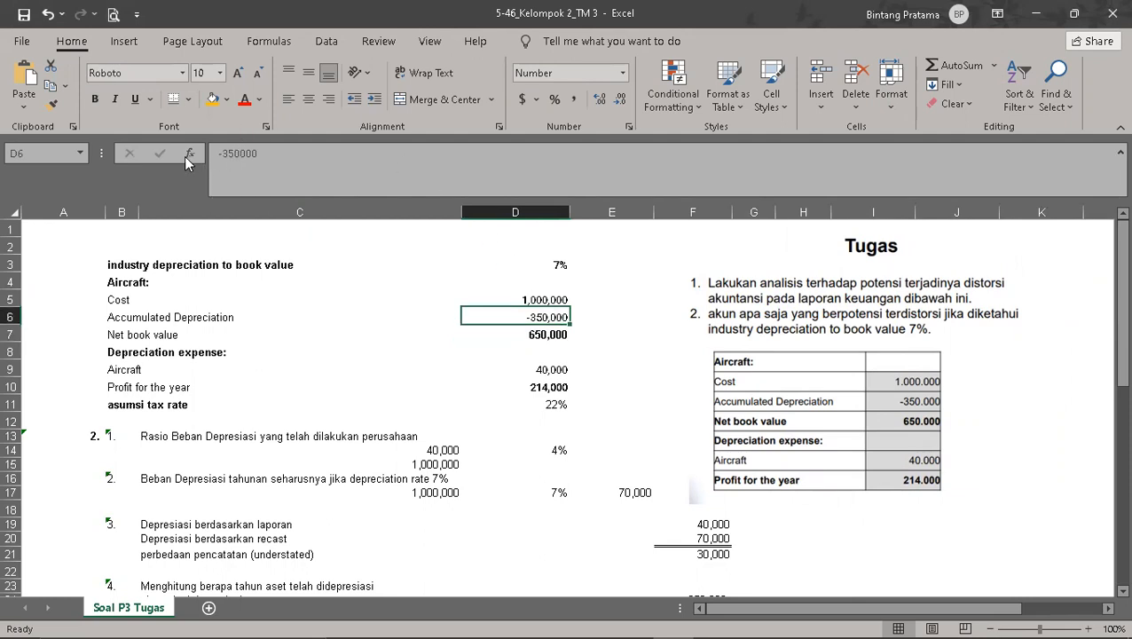
click(173, 99)
click(576, 372)
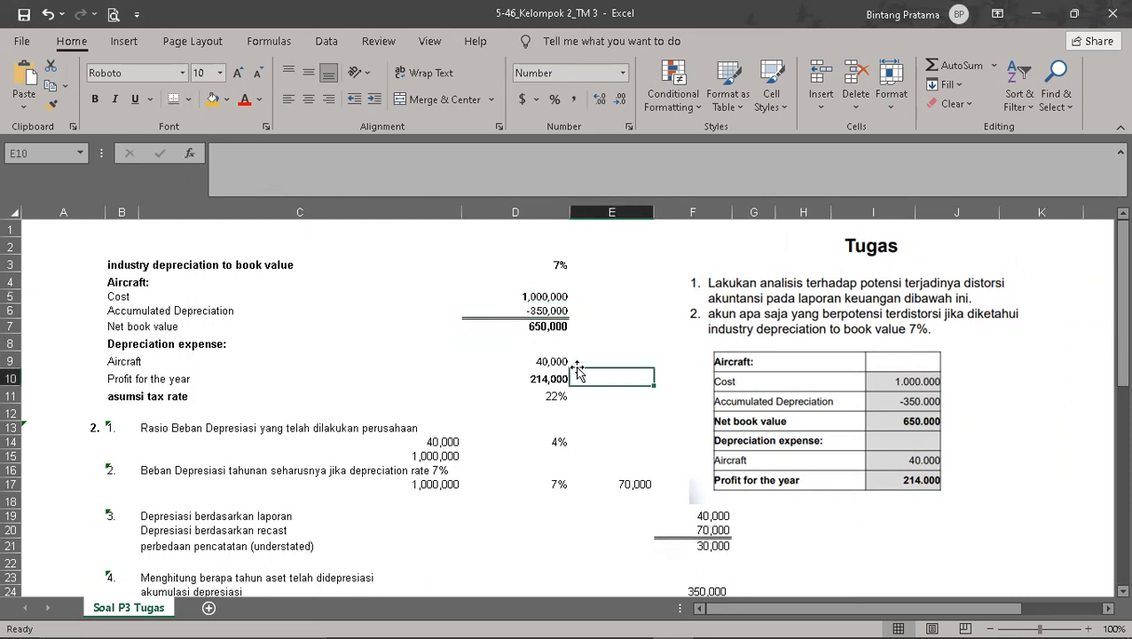
click(558, 330)
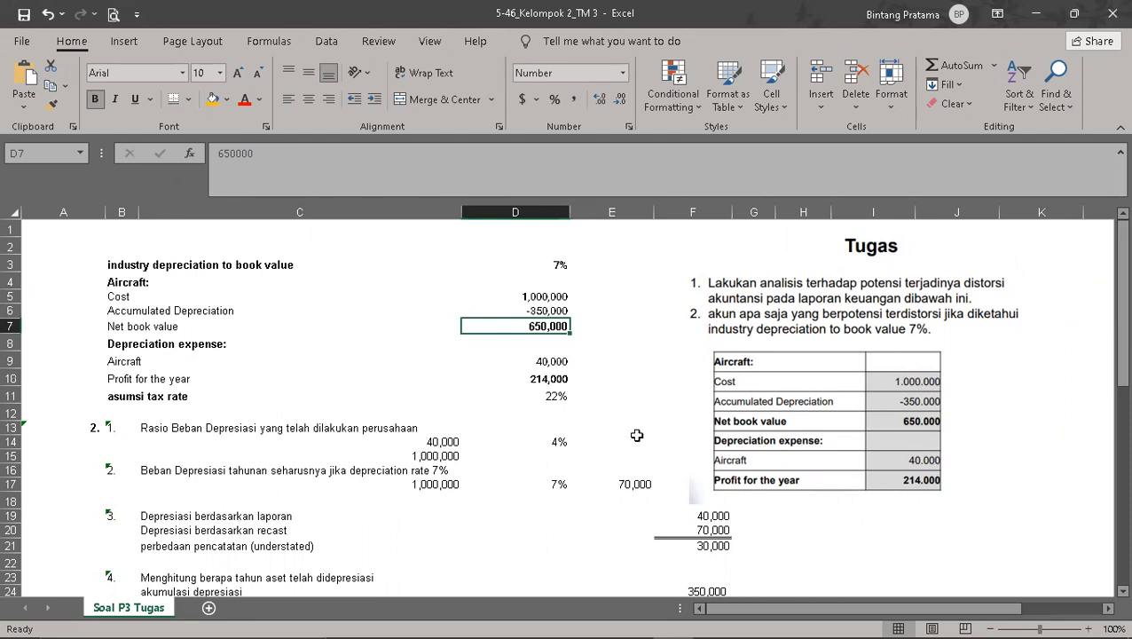
click(547, 362)
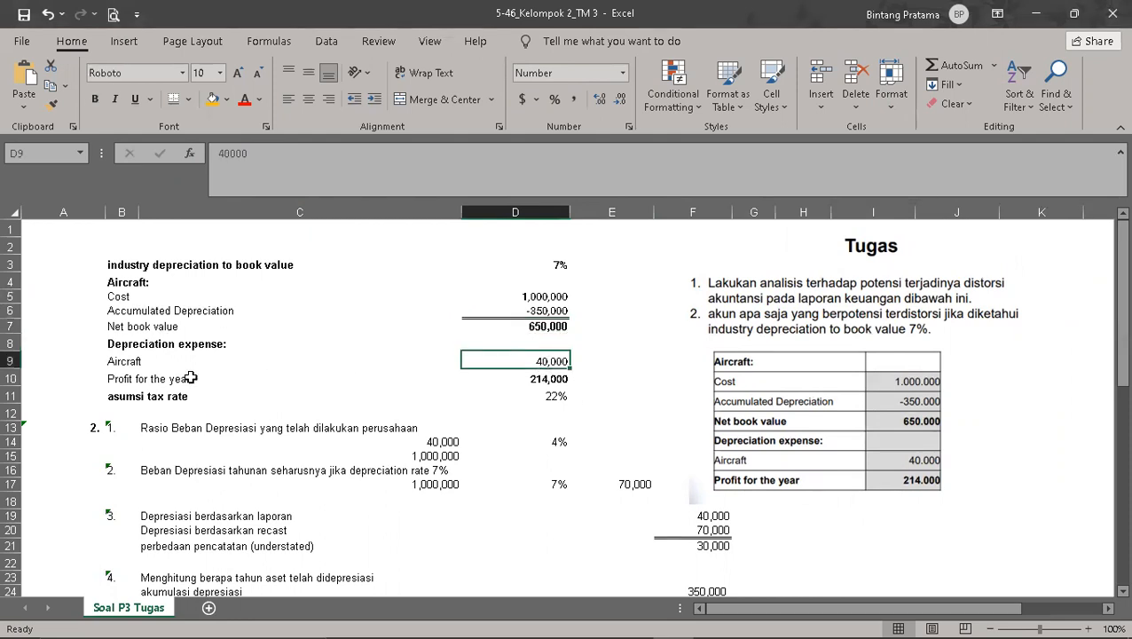
click(546, 379)
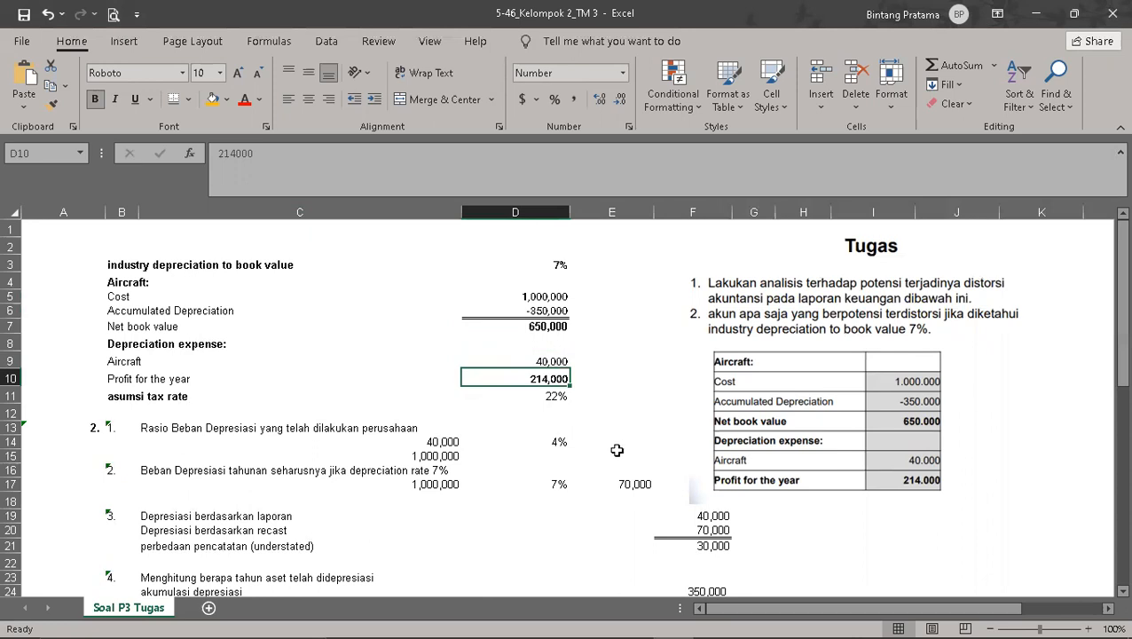
Step: Enter the note "Menentukan rasio beban depresiasi ( Beban Depresiasi/biaya perolehan)" in C12
click(168, 411)
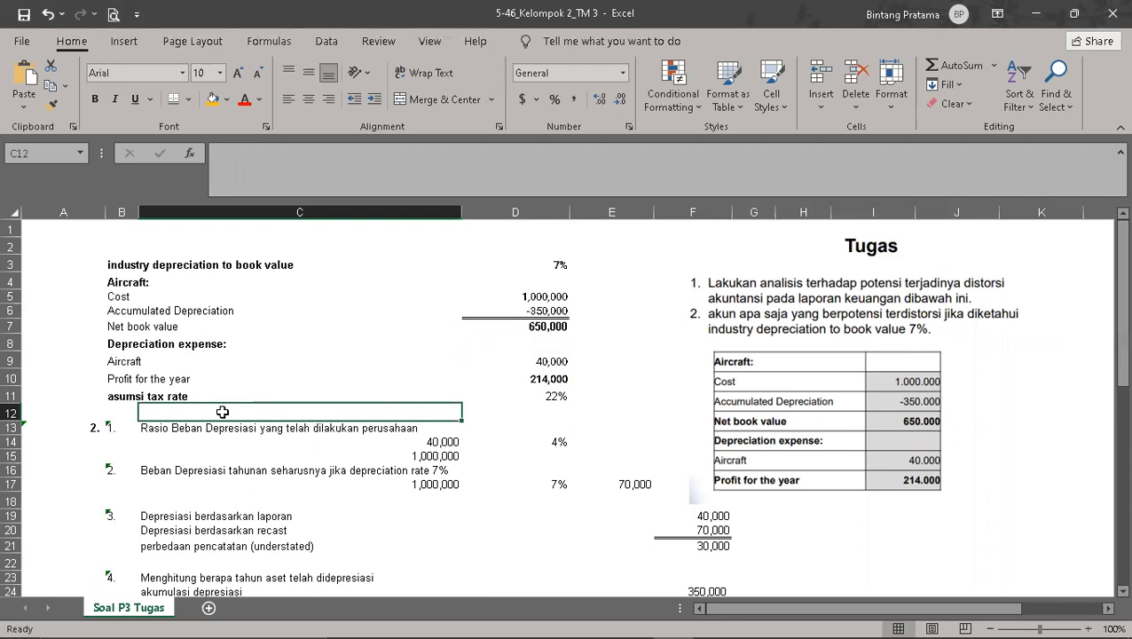
text(Menentukan rasio beban depresiasi)
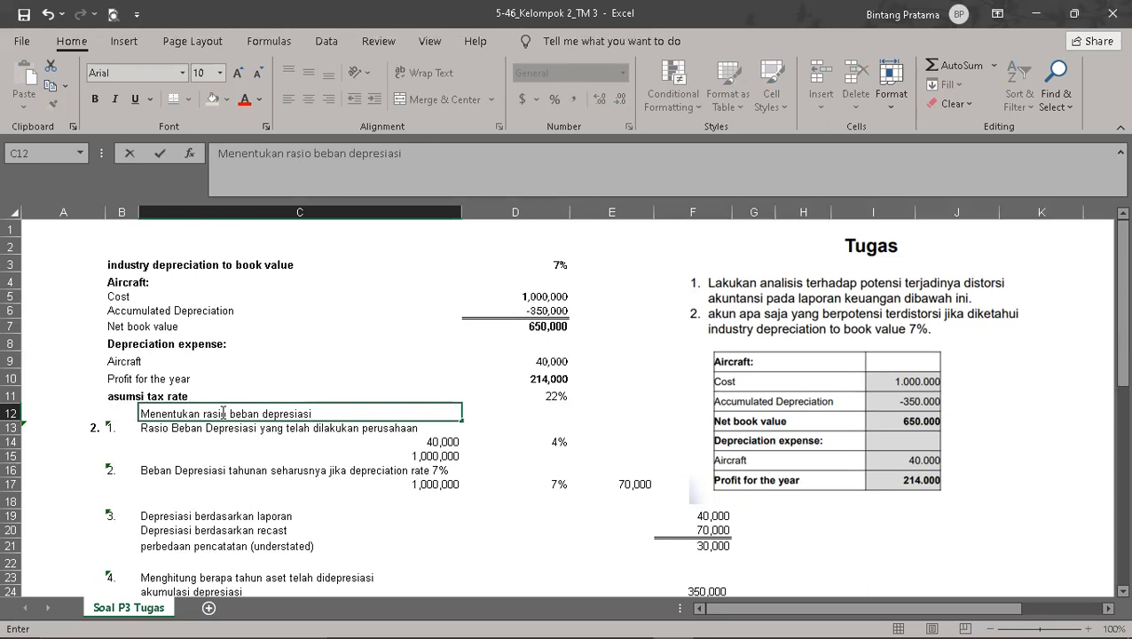
text(( De)
key(BackSpace)
key(BackSpace)
text(Beban)
key(BackSpace)
text(Depresiasi/)
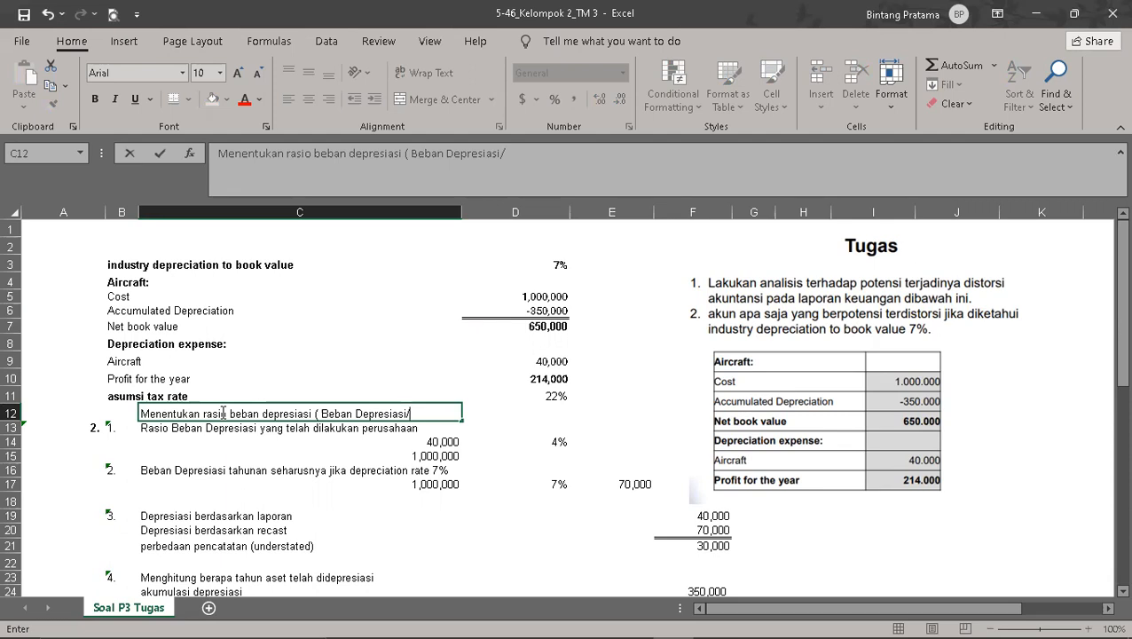
text(biaya perole)
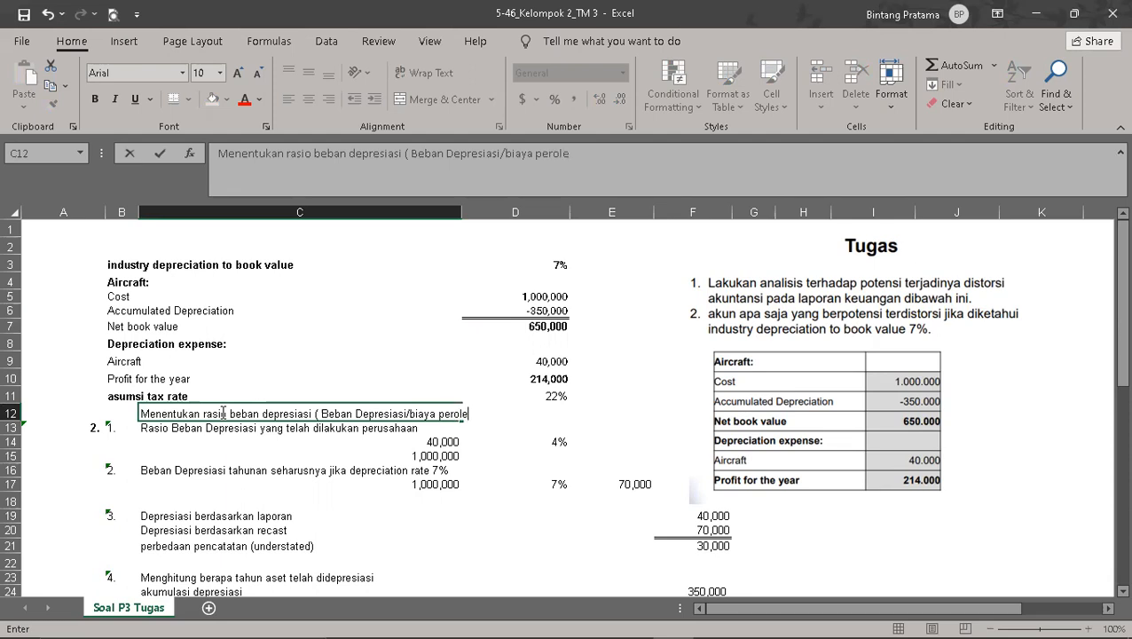
text(han))
click(120, 325)
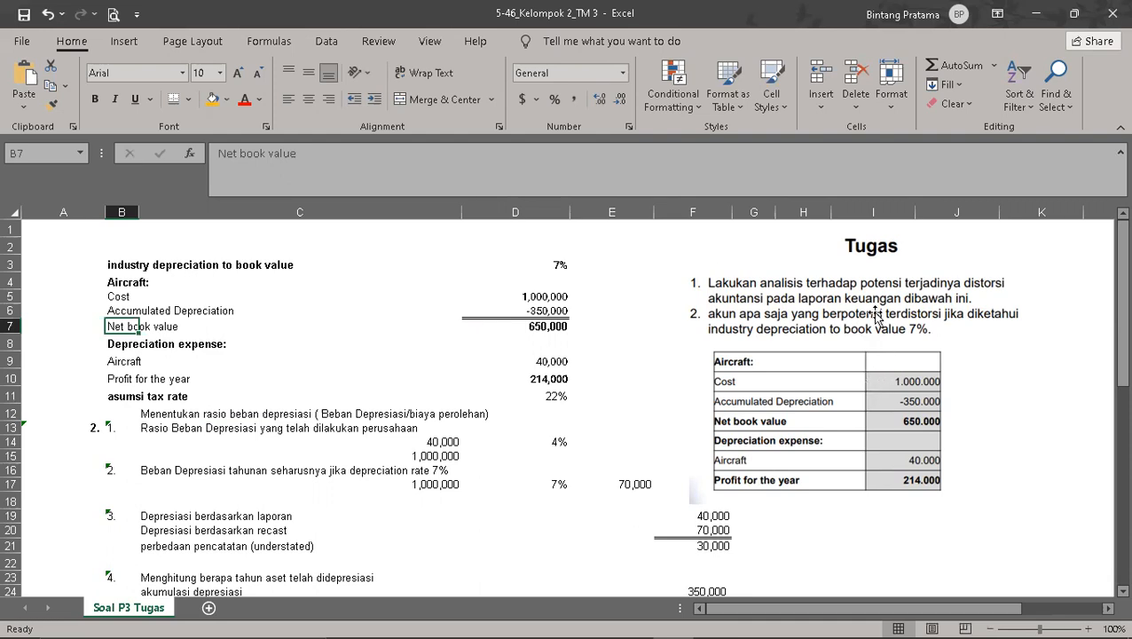
Step: Highlight the depreciation ratio in D14 and the industry rate in D17 with an orange fill
click(562, 266)
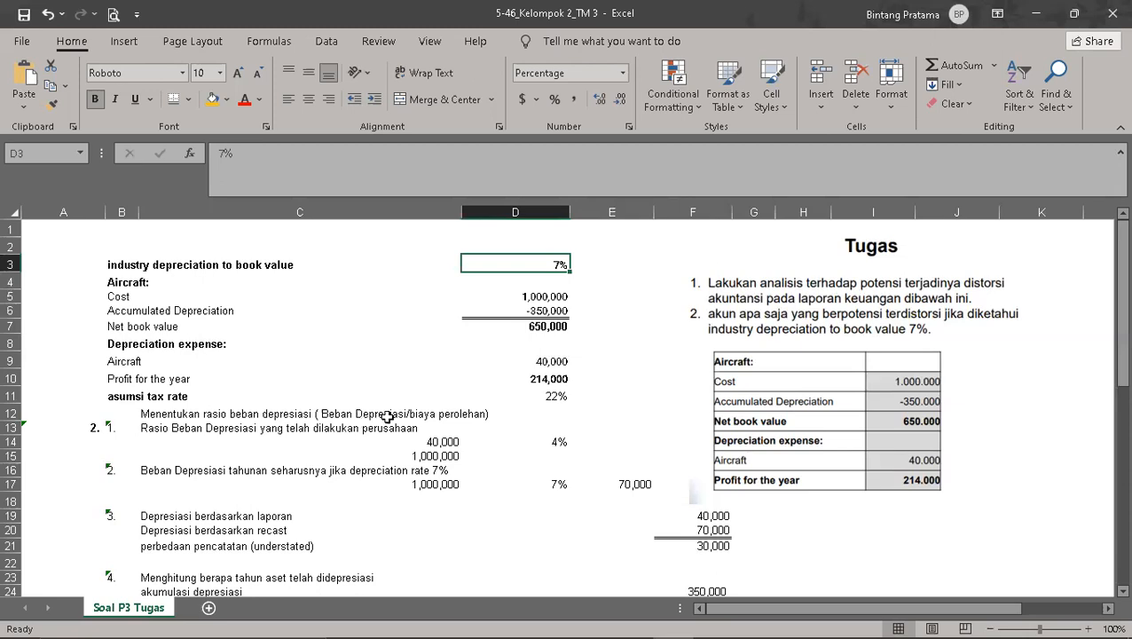
click(450, 441)
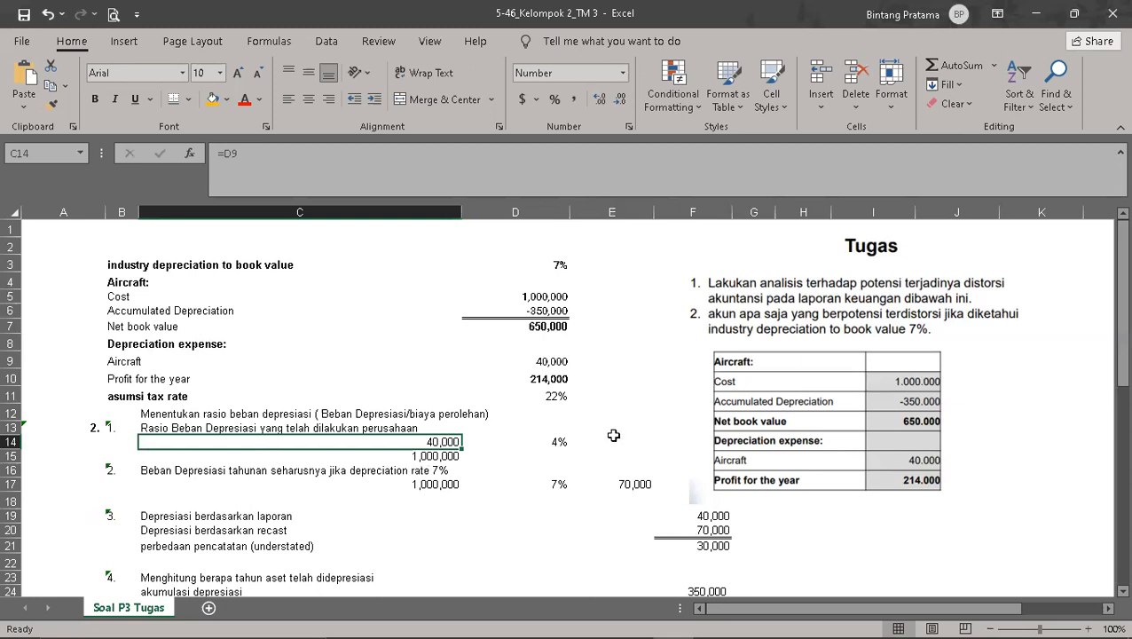
key(Right)
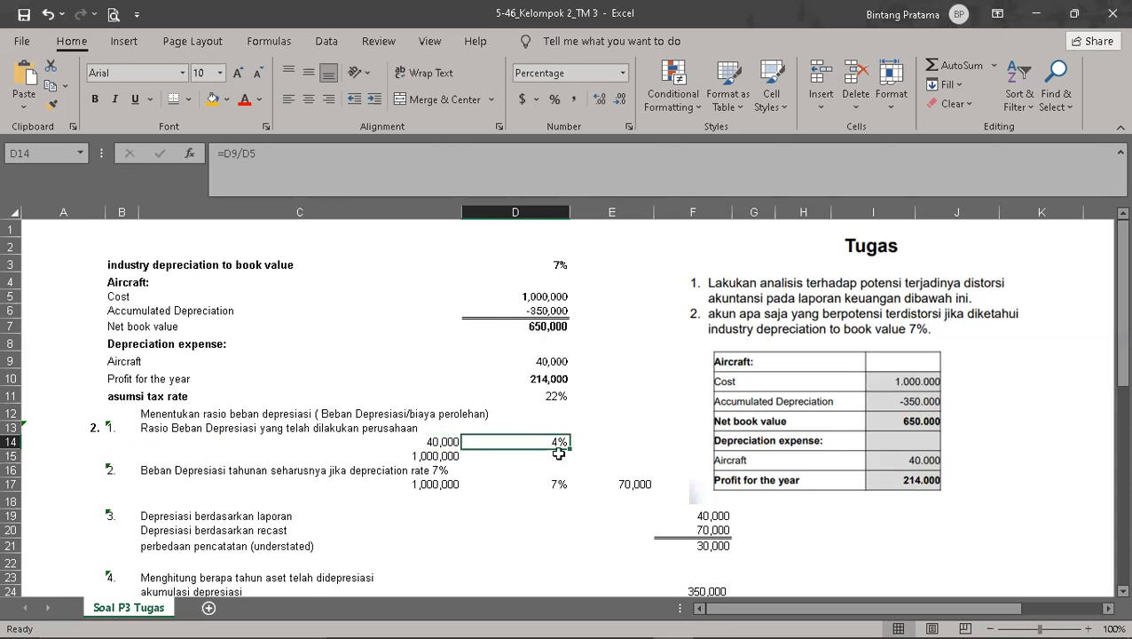
click(645, 381)
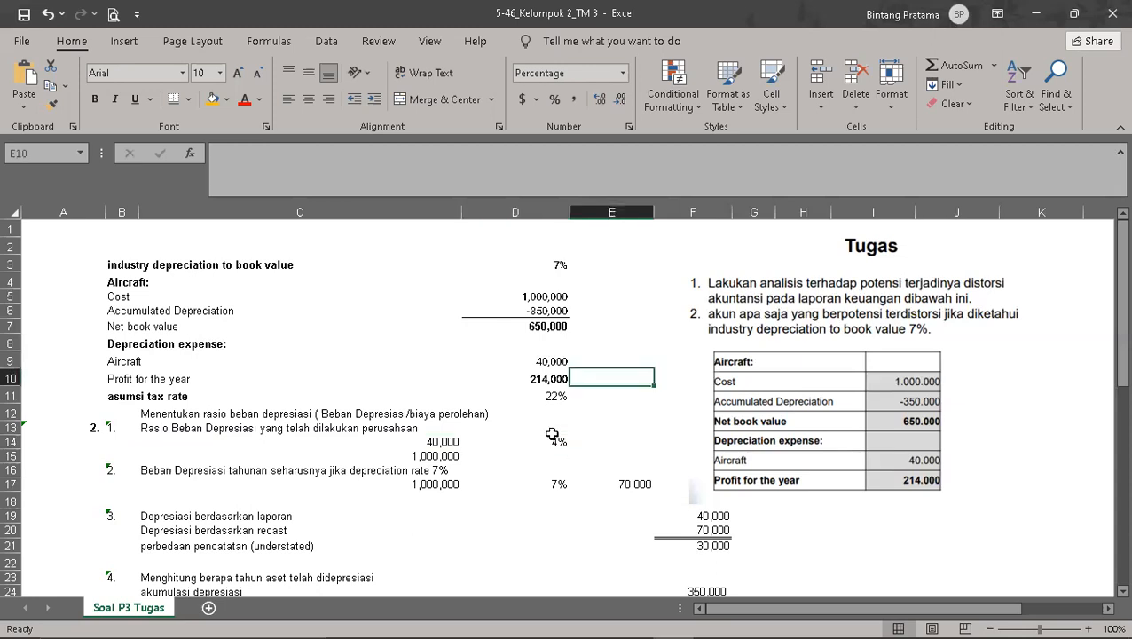
click(212, 100)
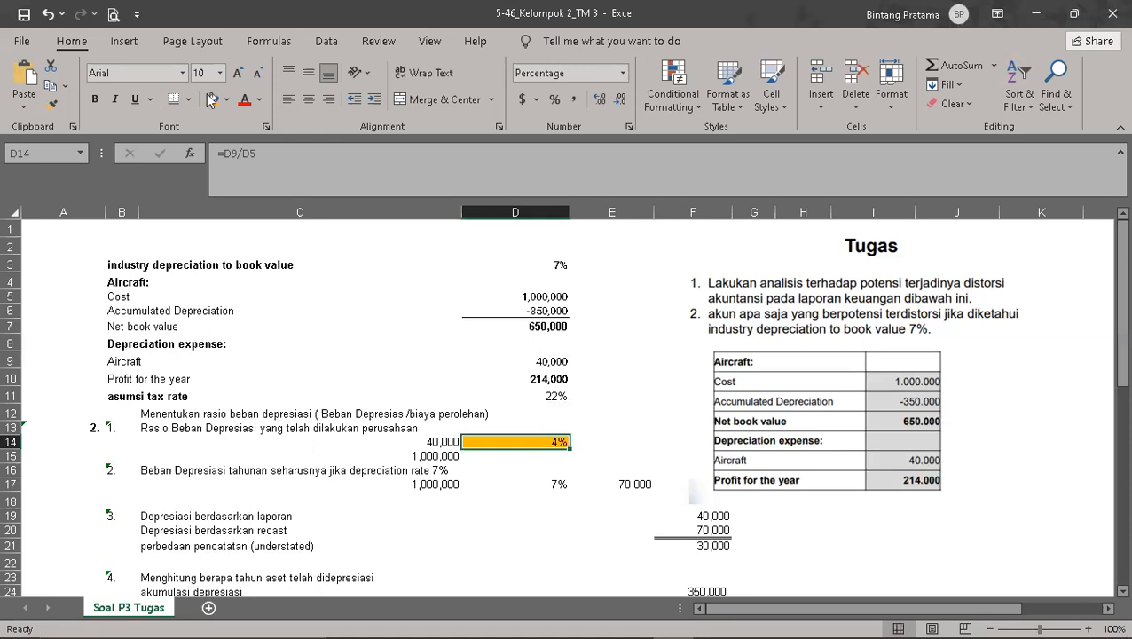
click(526, 488)
key(F4)
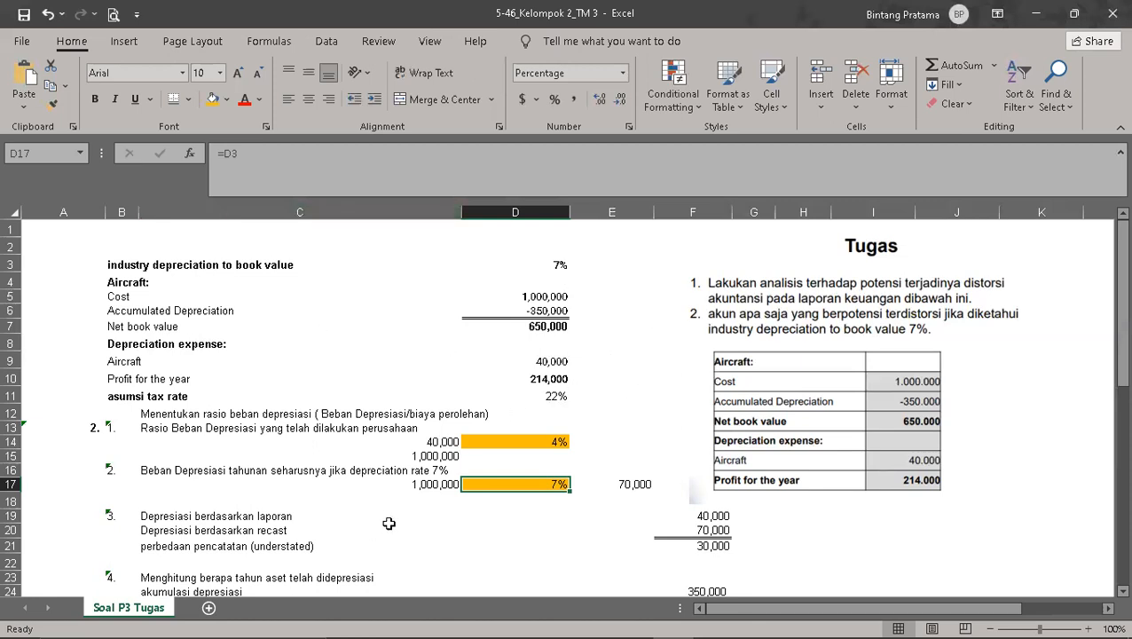
Step: Enter the ratio formula note "Rasio = Beban depresiasi / Cost" in H19, below the Tugas picture
scroll(426, 501, down, 4)
scroll(437, 488, up, 3)
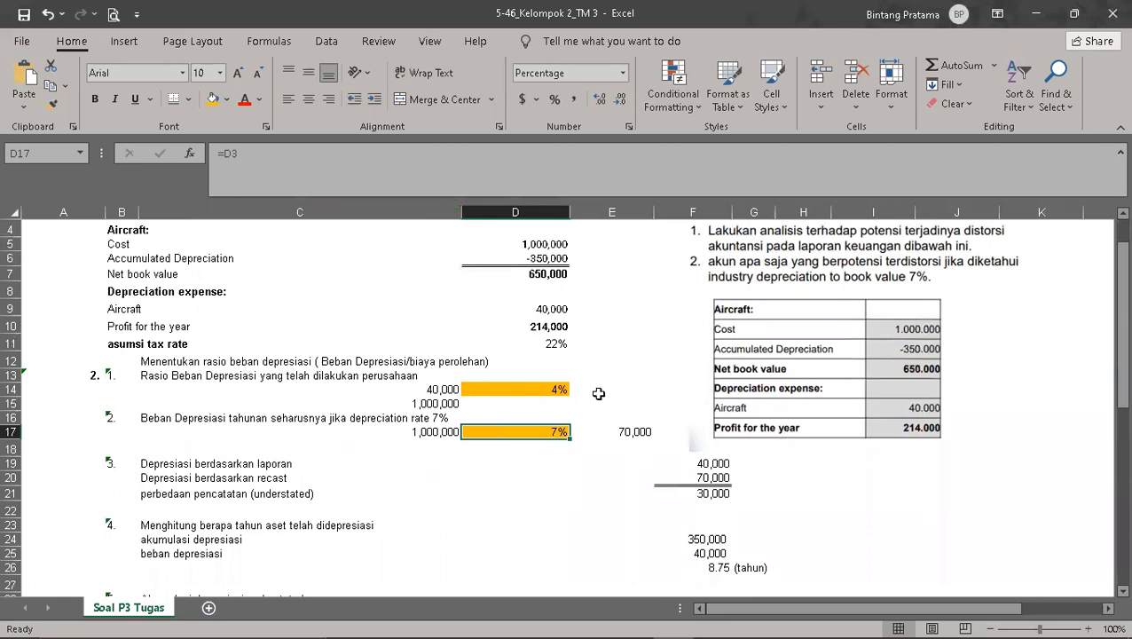
drag(835, 464, 829, 464)
click(857, 491)
click(808, 459)
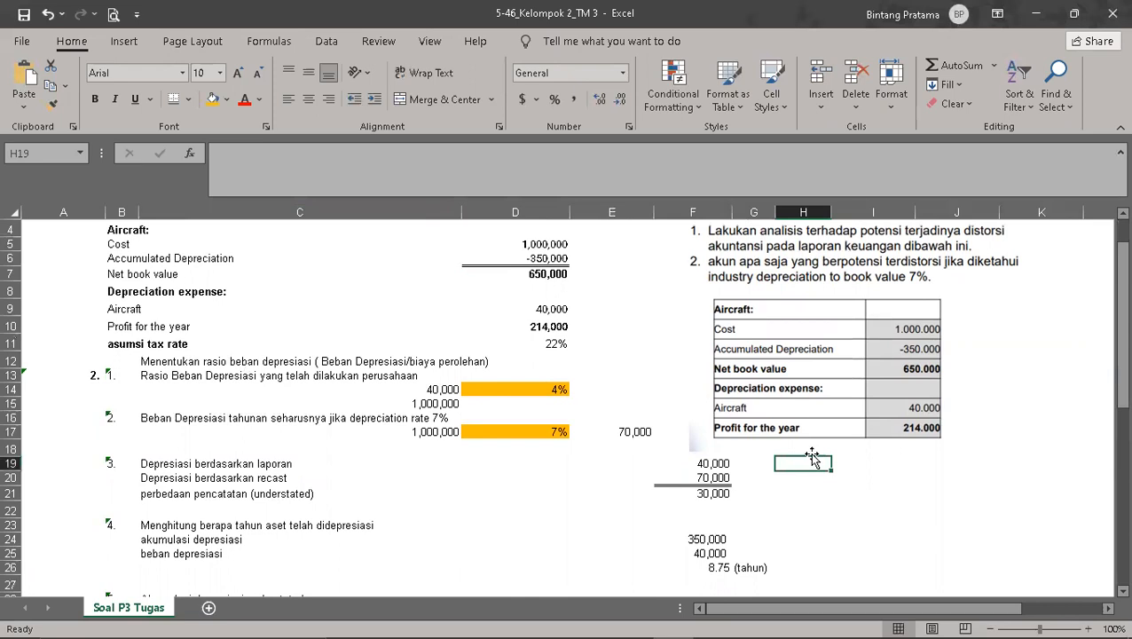
text(Rasio)
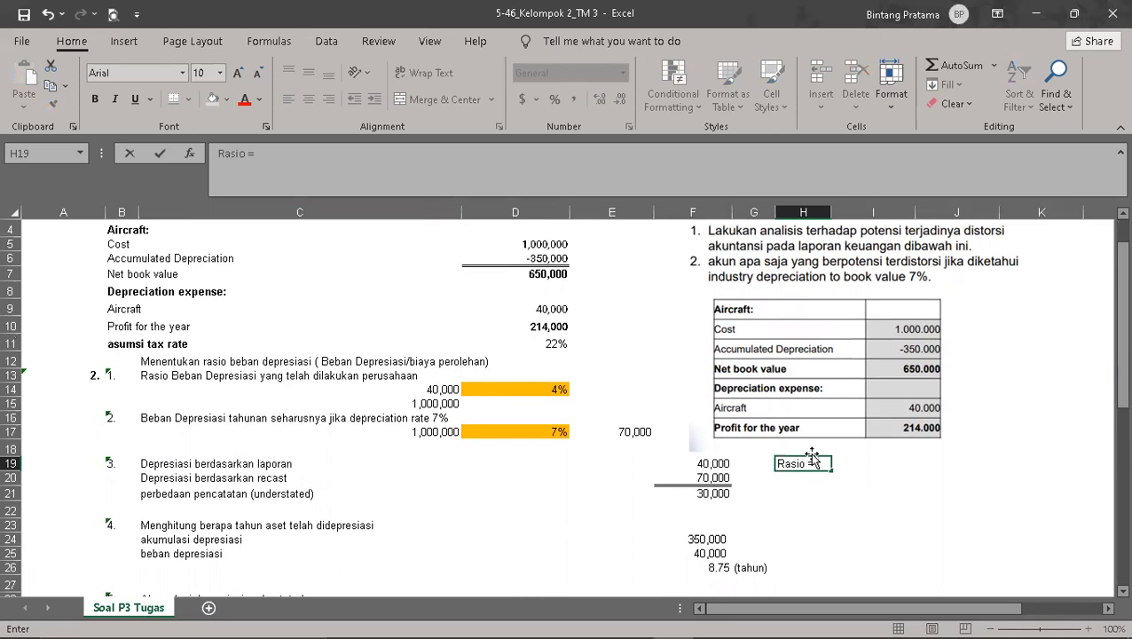
text( = Beban depresi)
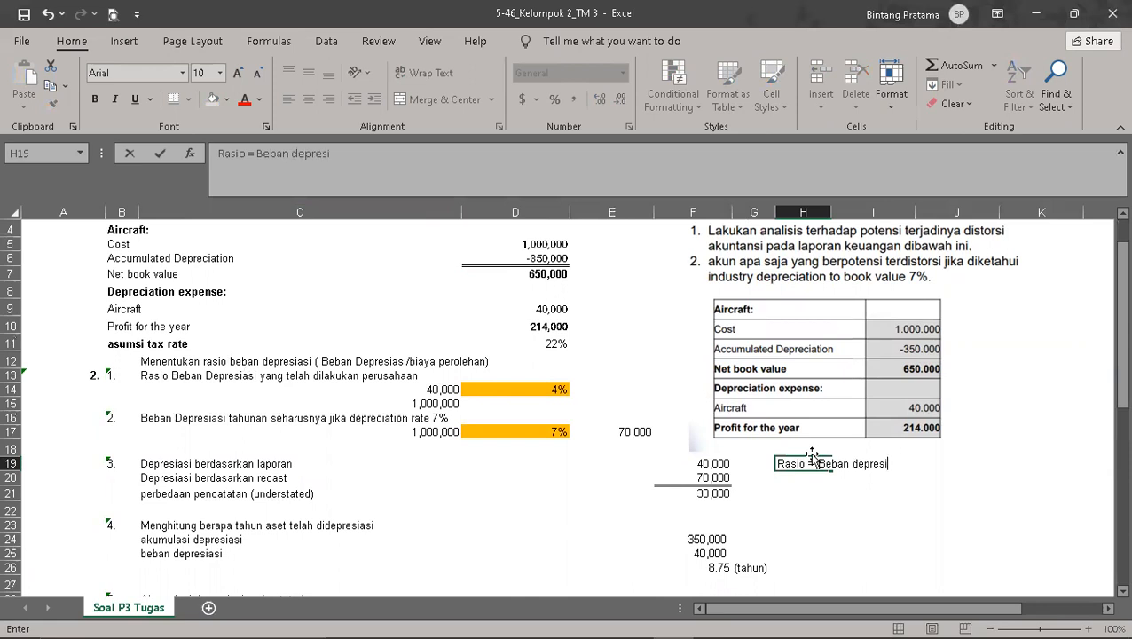
text(asi / Cost)
key(Return)
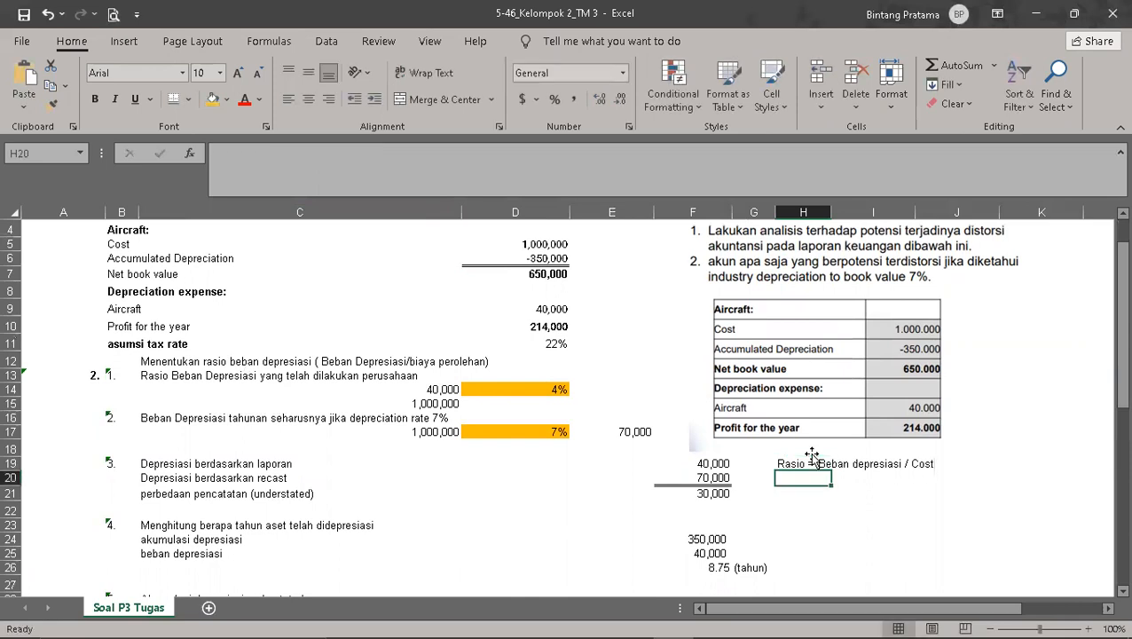
Step: Enter the derived formula note "Beban Depresiasi = Rasio x Cost" in H20
text(B)
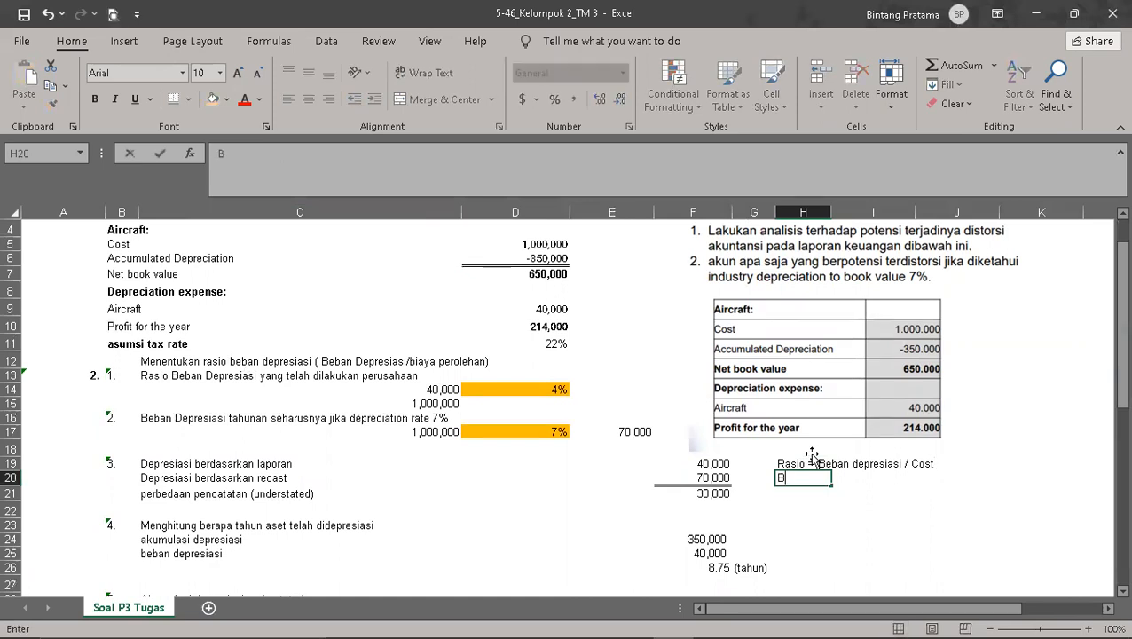
text(eban Depresiasi)
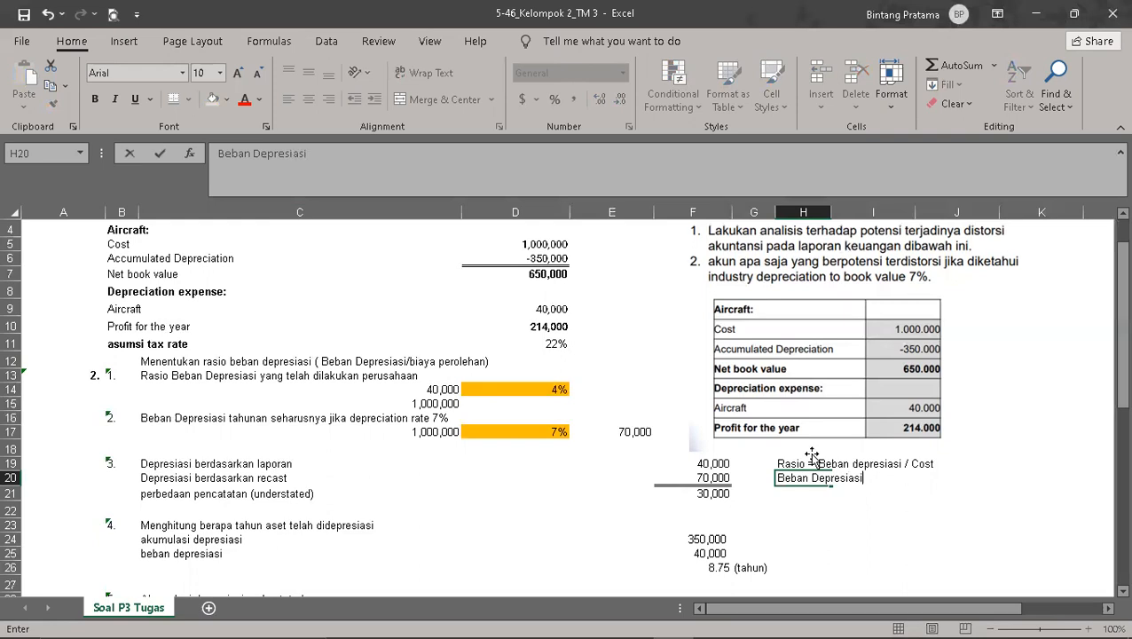
text( = Ras)
text(io *)
key(BackSpace)
key(BackSpace)
text(x H)
key(BackSpace)
text(Cost)
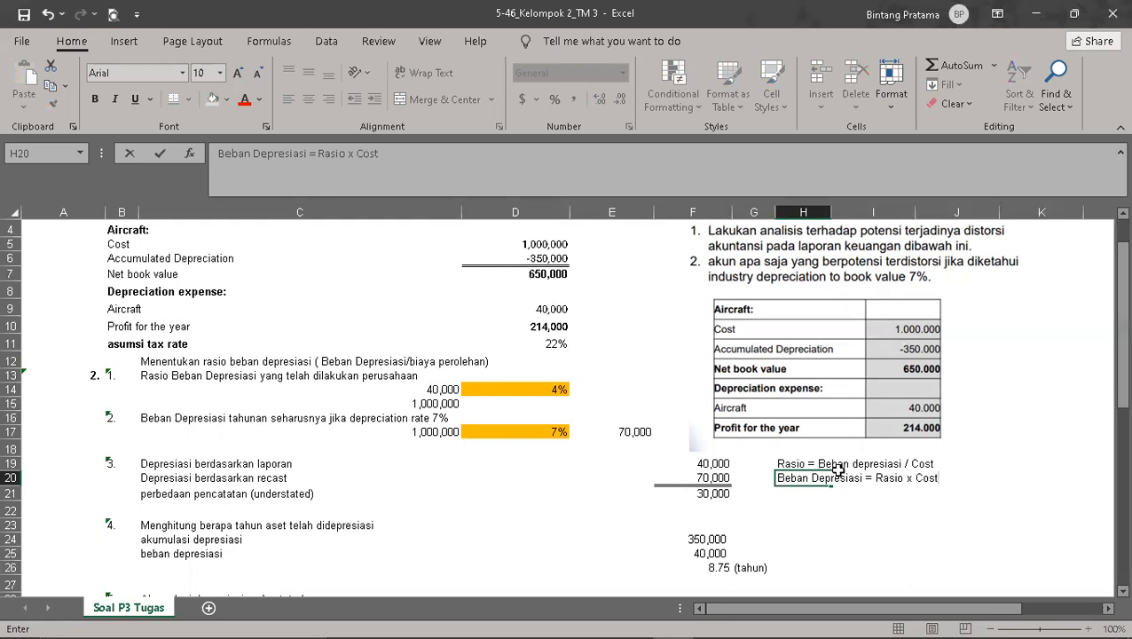
click(836, 506)
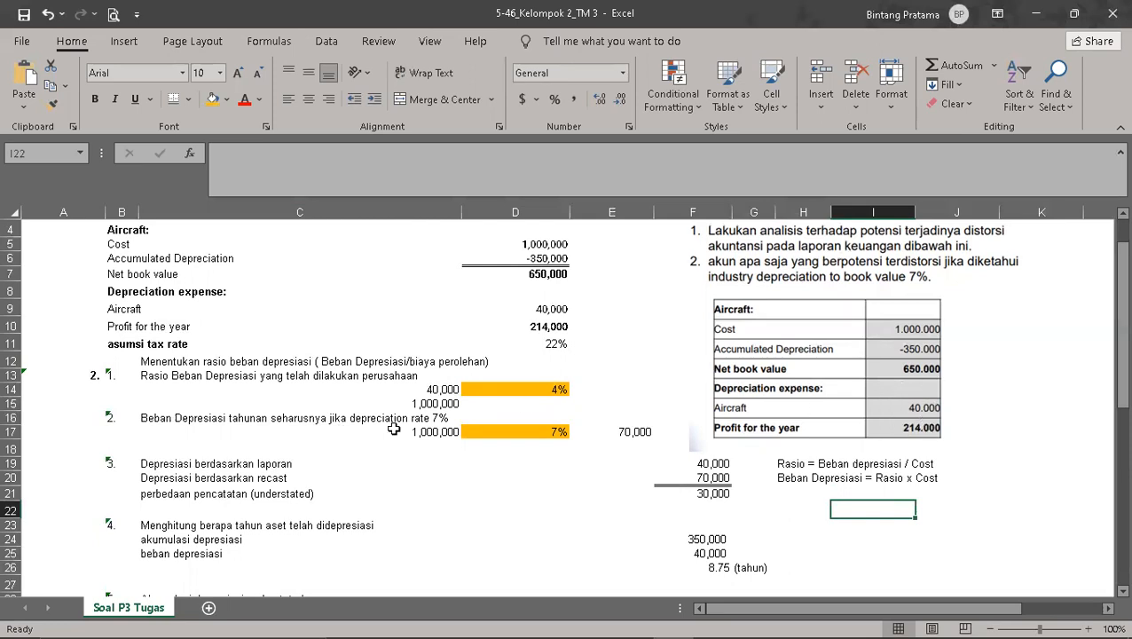
Step: Highlight the reported depreciation amount in F19 with an orange fill
click(213, 461)
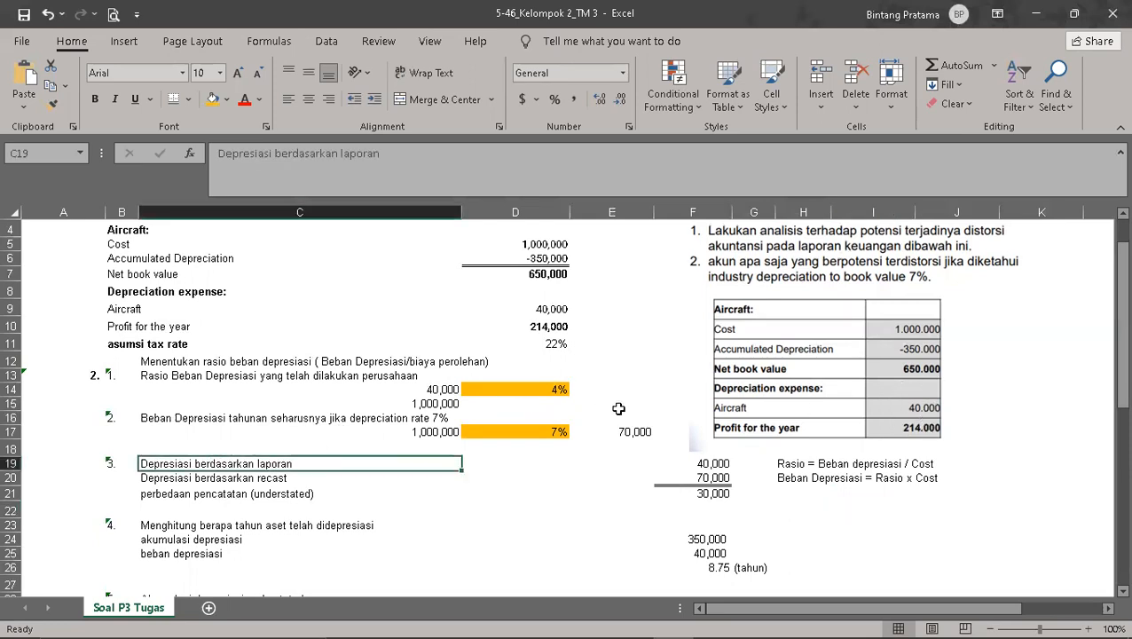
click(702, 454)
click(700, 463)
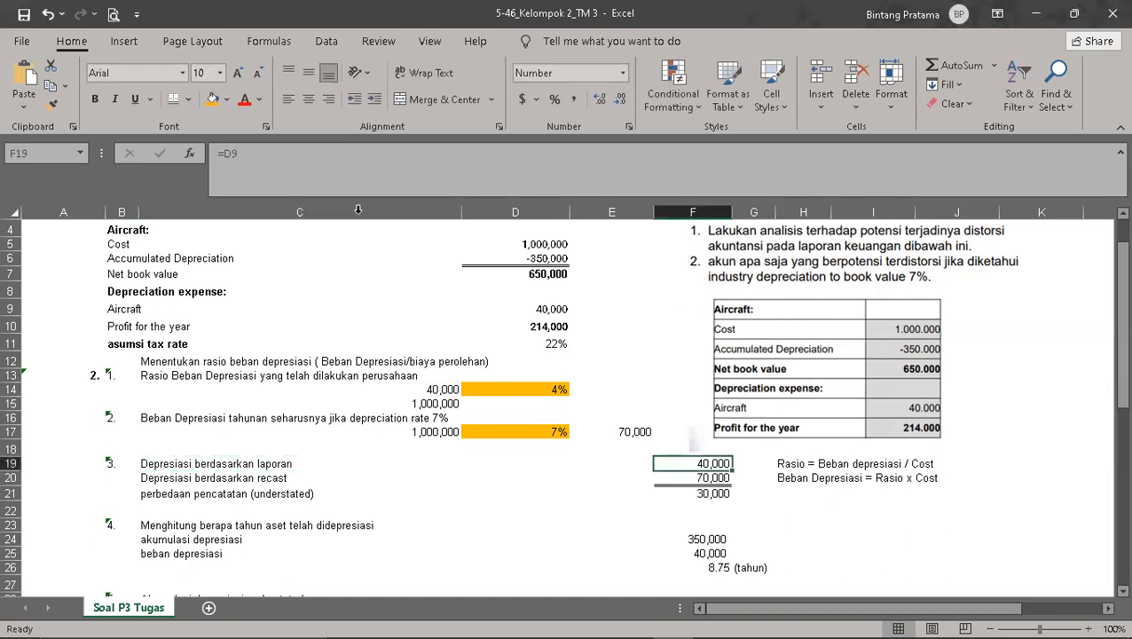
click(212, 99)
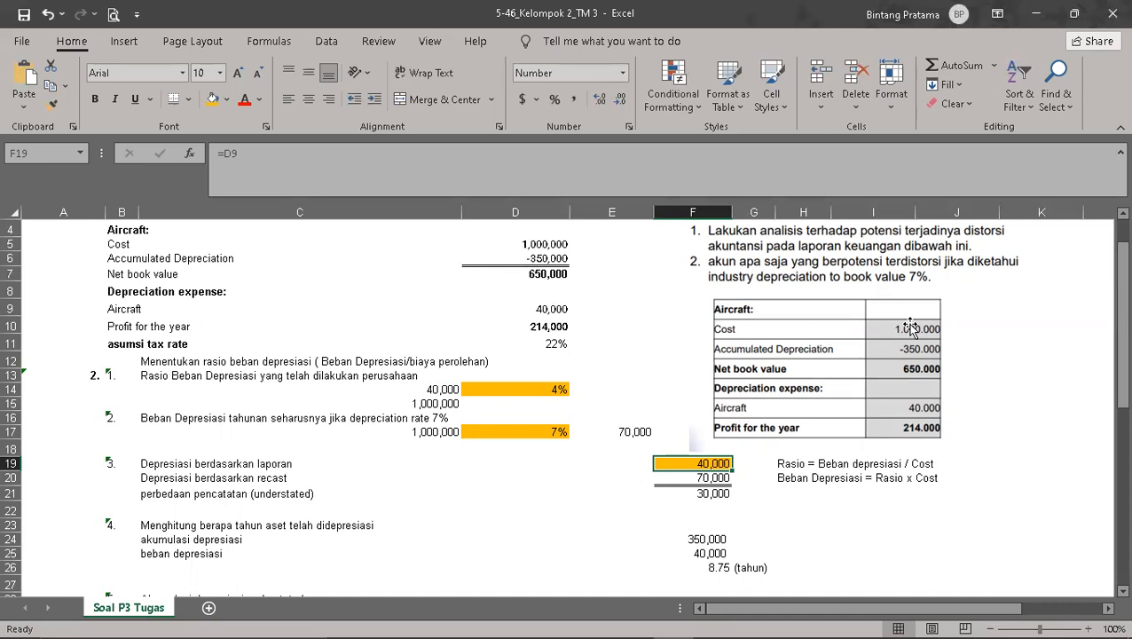
Step: Review the industry rate in D17, the recast depreciation in F20 and the recording difference in F21
click(703, 478)
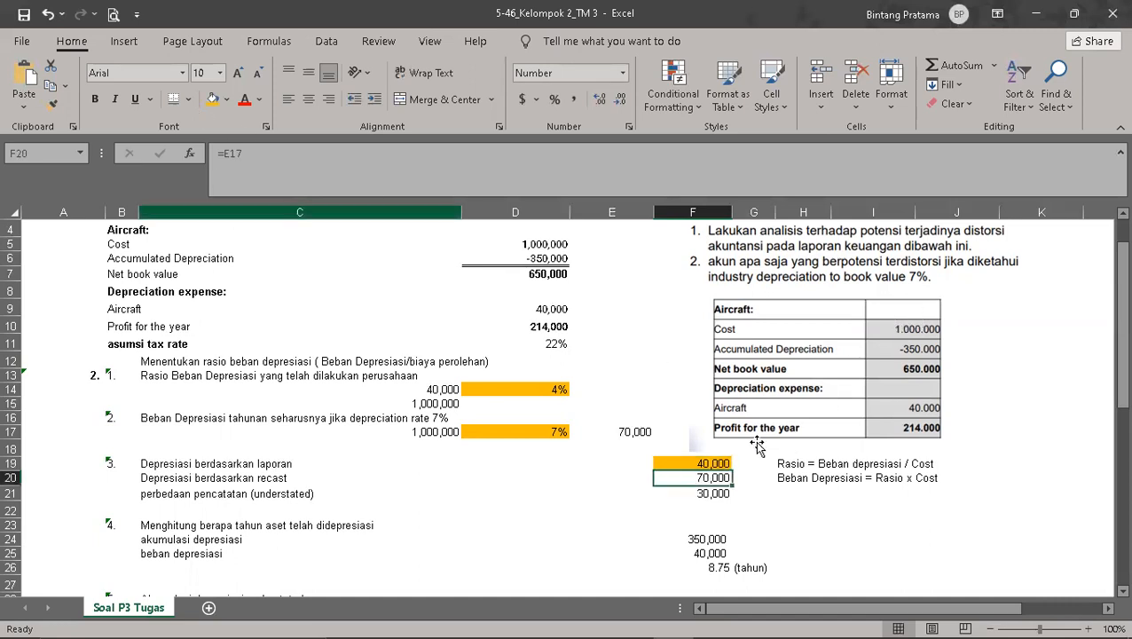
click(842, 512)
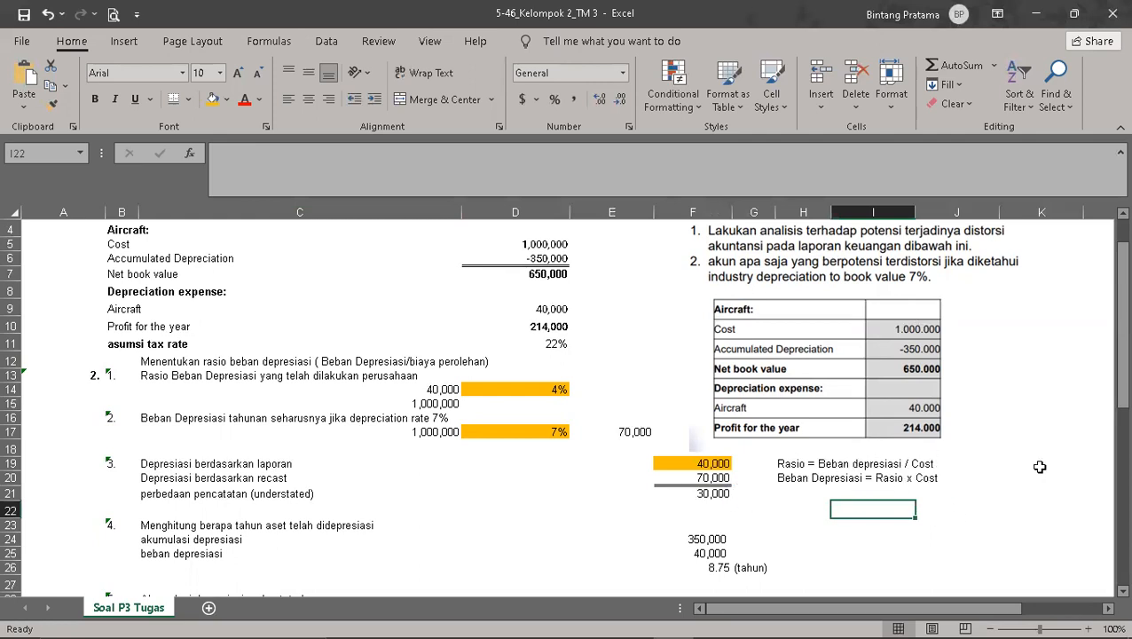
click(551, 432)
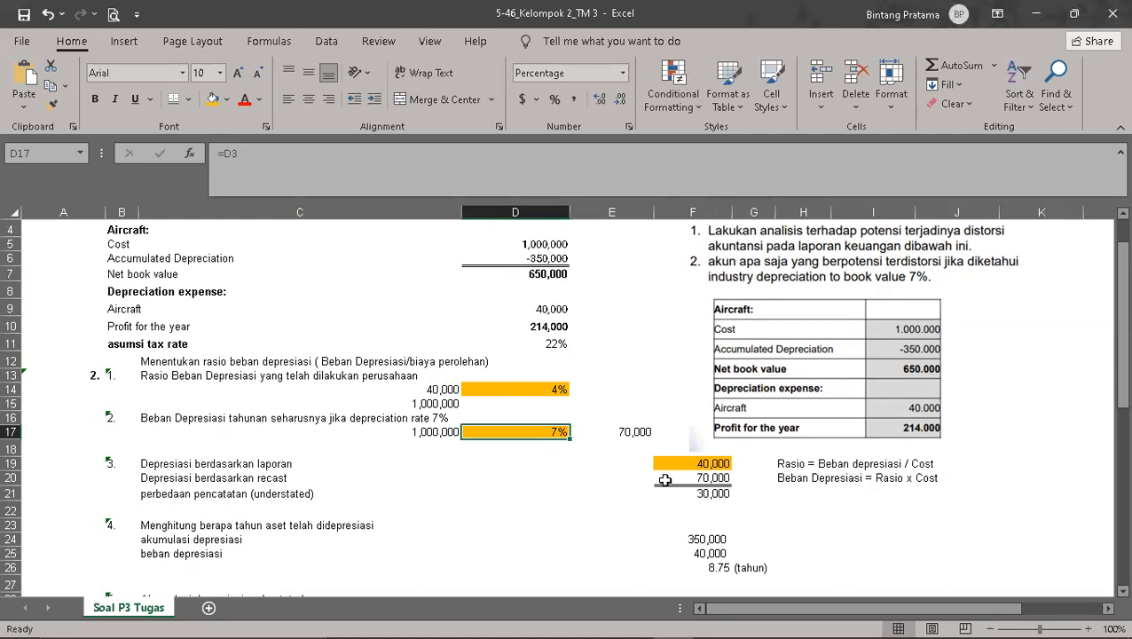
click(721, 477)
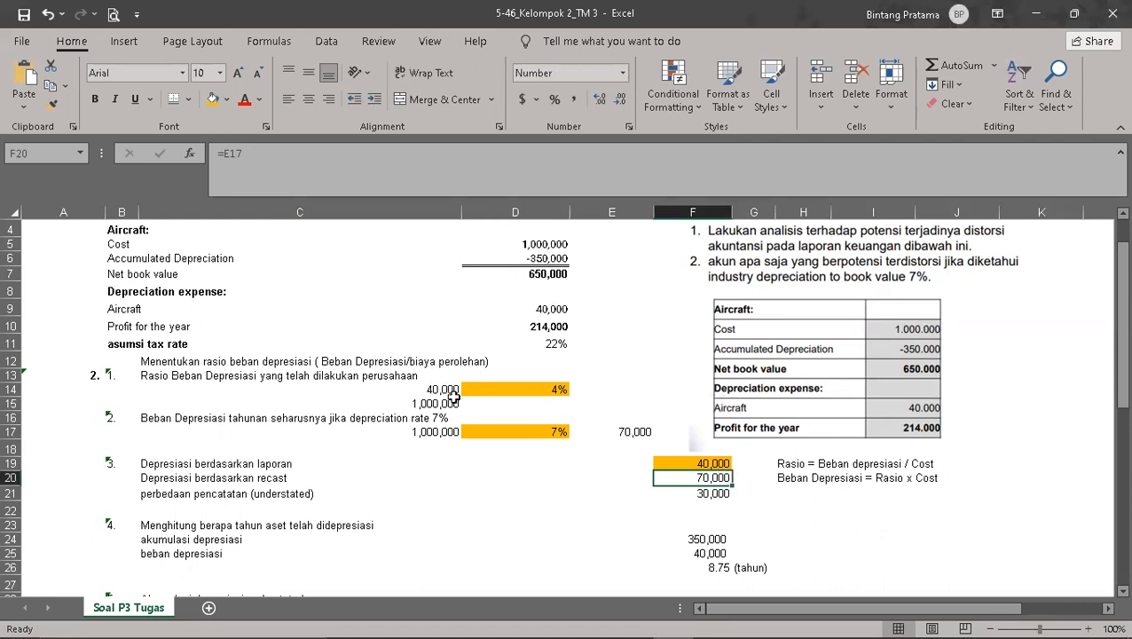
click(723, 494)
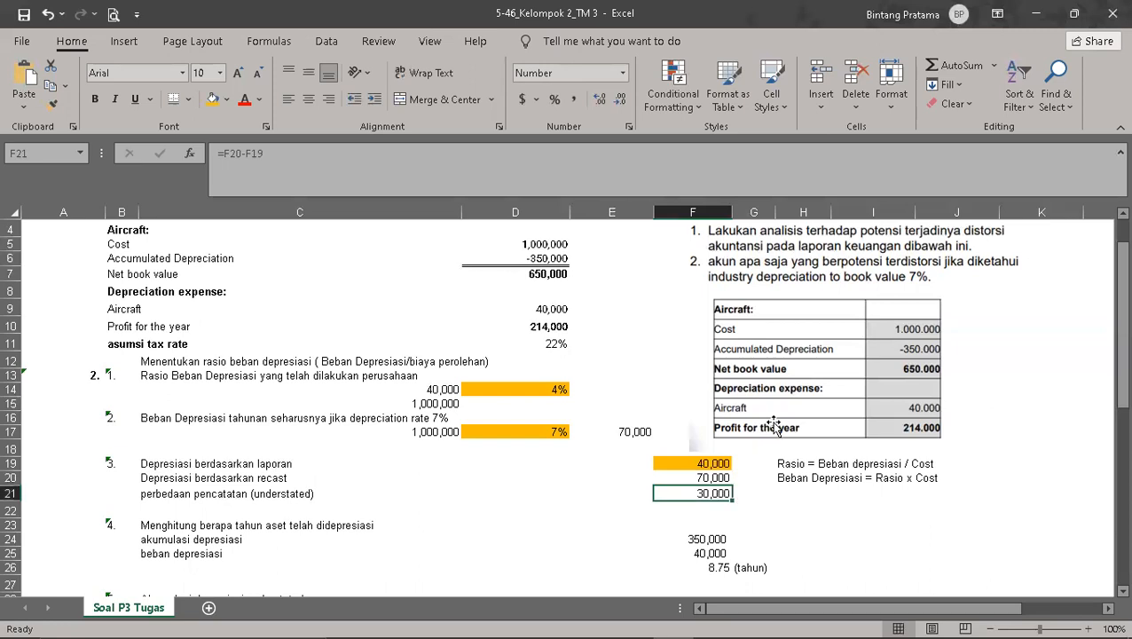
Step: Enter the note "Perusahaan mencatat terlalu rendah (beban) sehingga Income perusahaan terlihat" in C22, below the understated difference
click(144, 510)
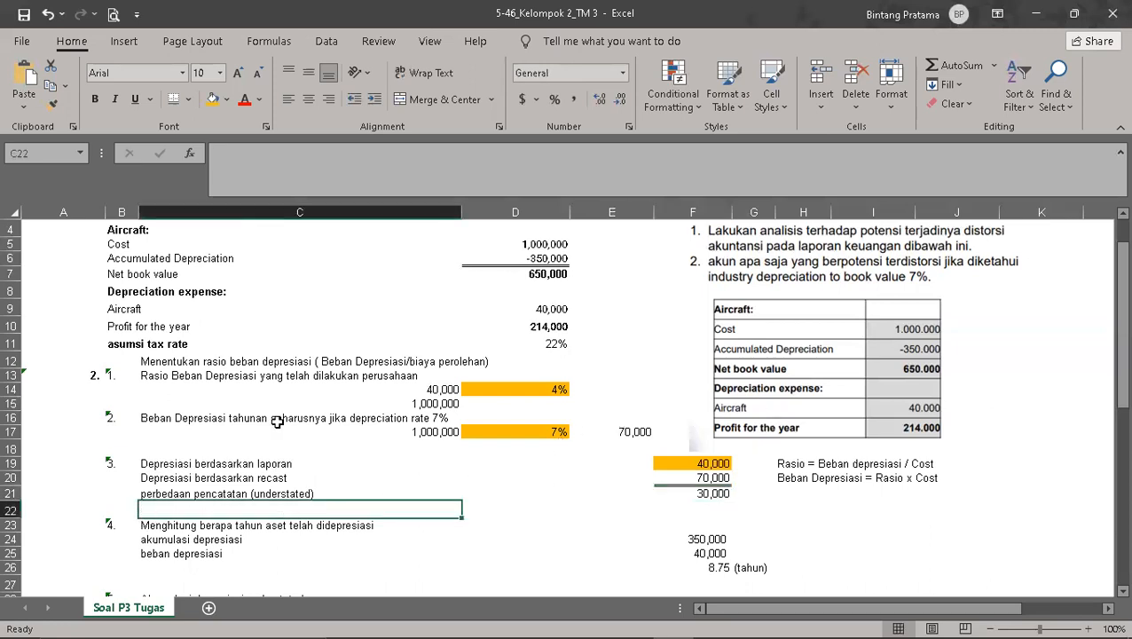
text(Perusahaan mencatat ter)
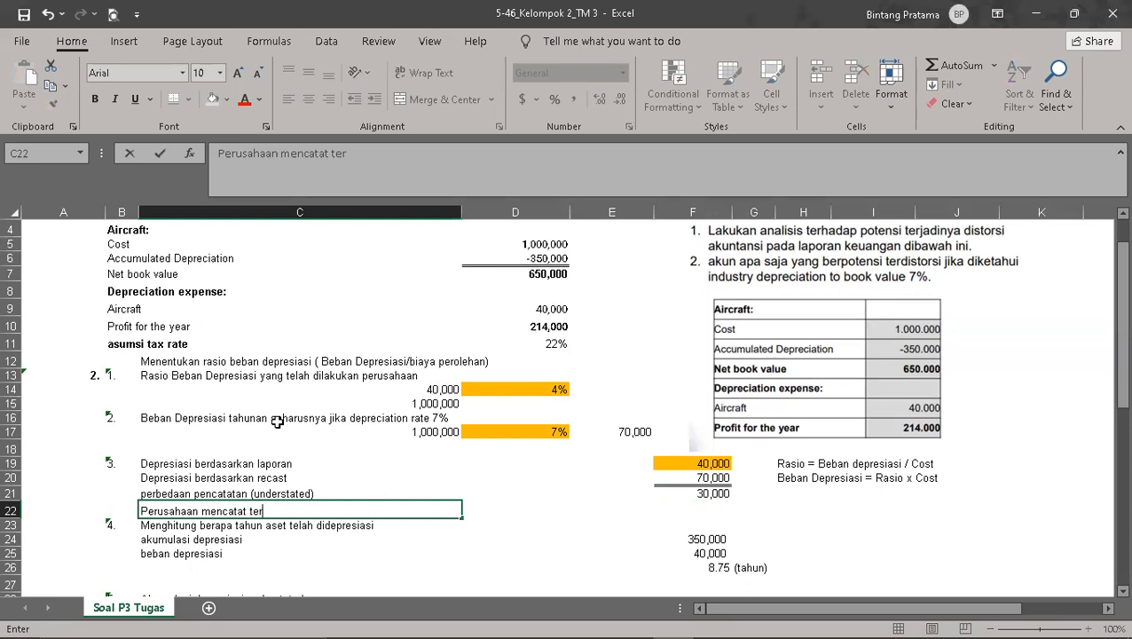
text(lalu rendah (beban)
text())
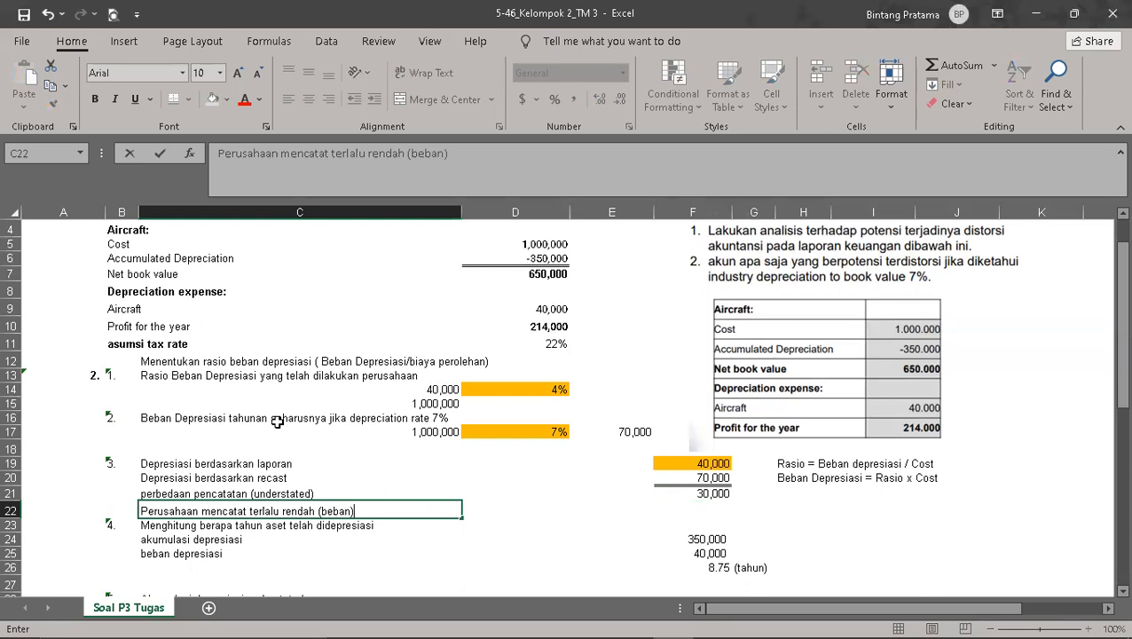
text( sehingga)
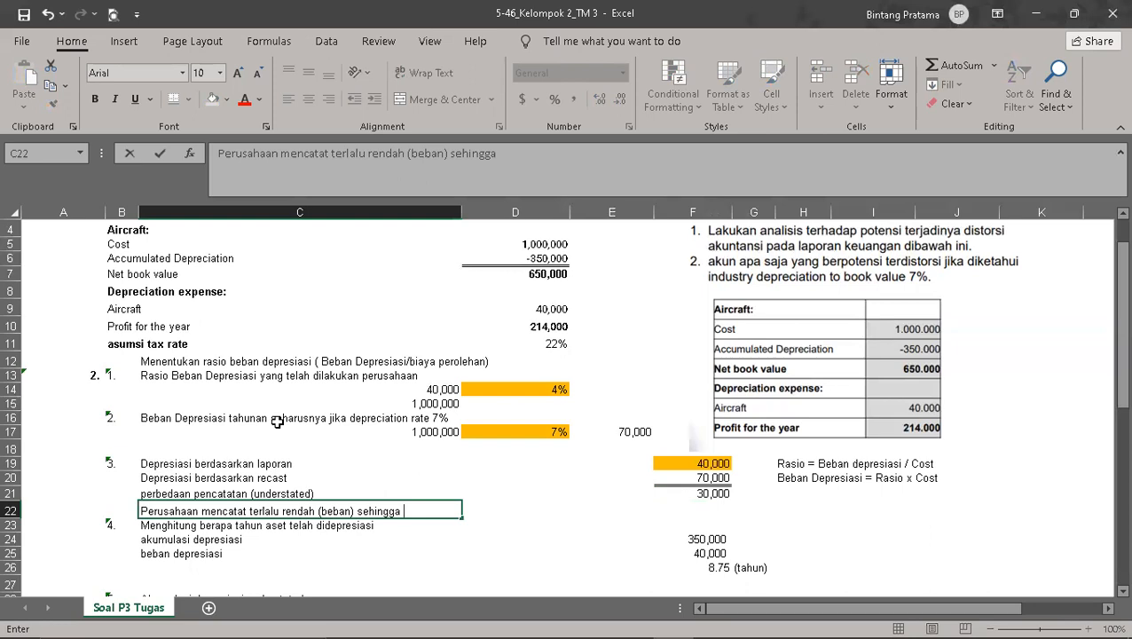
text( i)
key(BackSpace)
text(Income perusahaan terlihat)
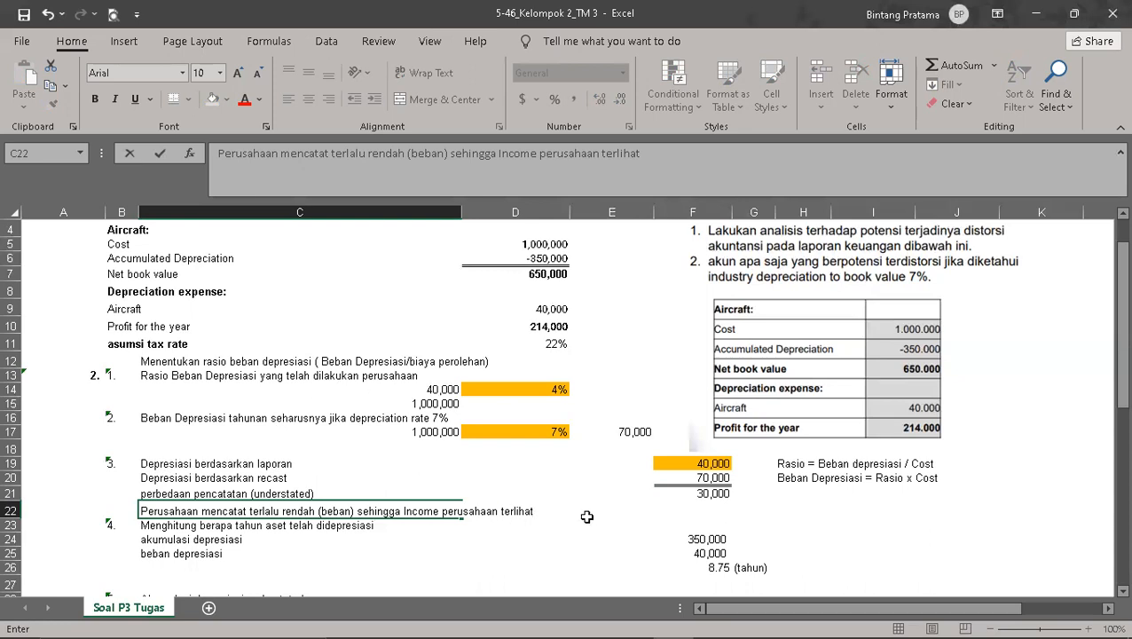
scroll(586, 516, down, 2)
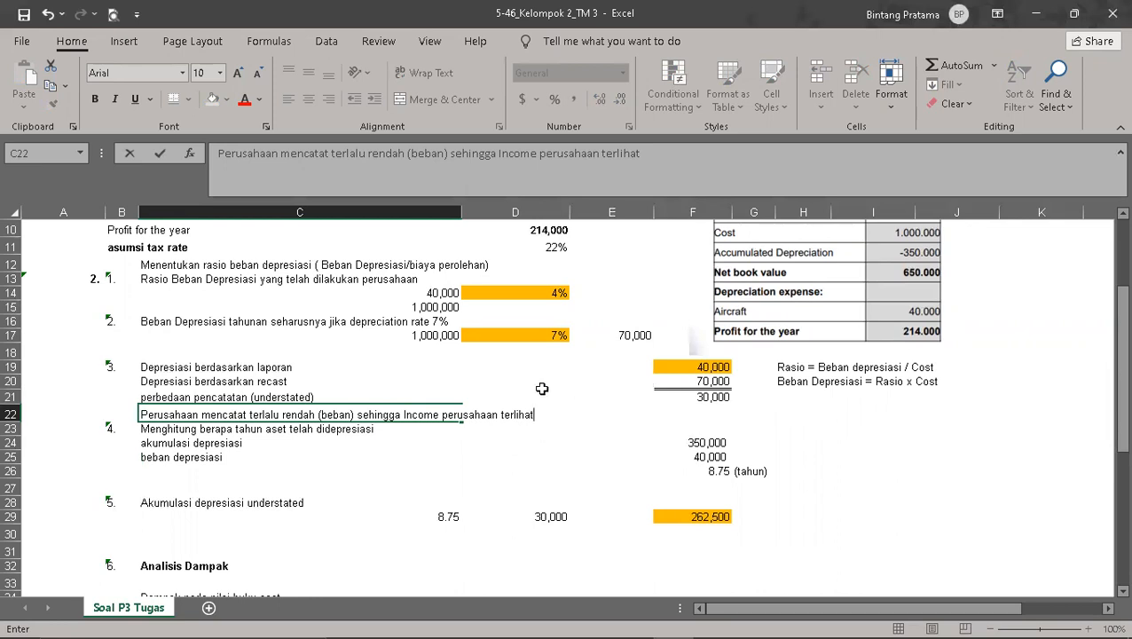
click(679, 401)
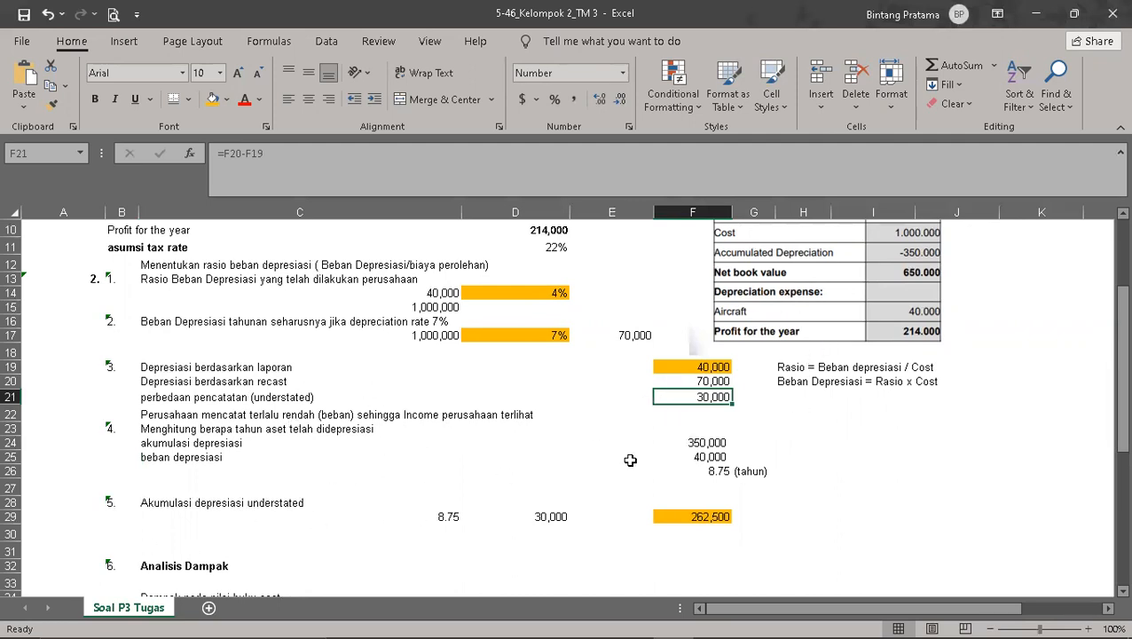
Step: Enter the definition "Accumulated Depreciation = Akumulasi saldo Depresiasi" in I24, beside the asset-age calculation
scroll(635, 454, up, 1)
scroll(620, 461, down, 1)
click(831, 447)
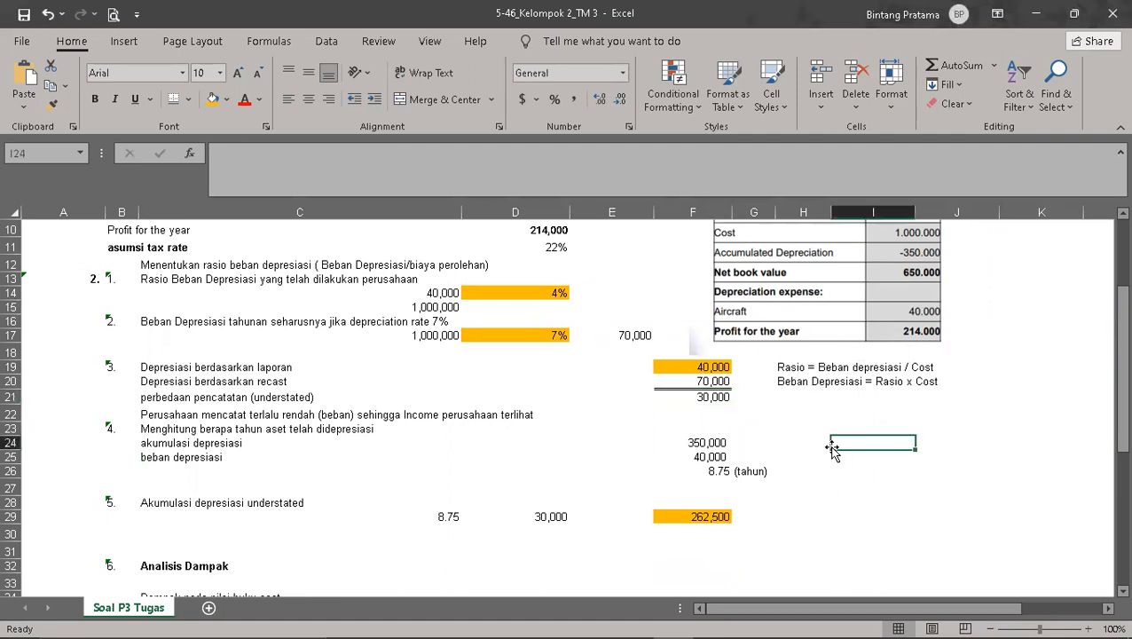
text(Accu)
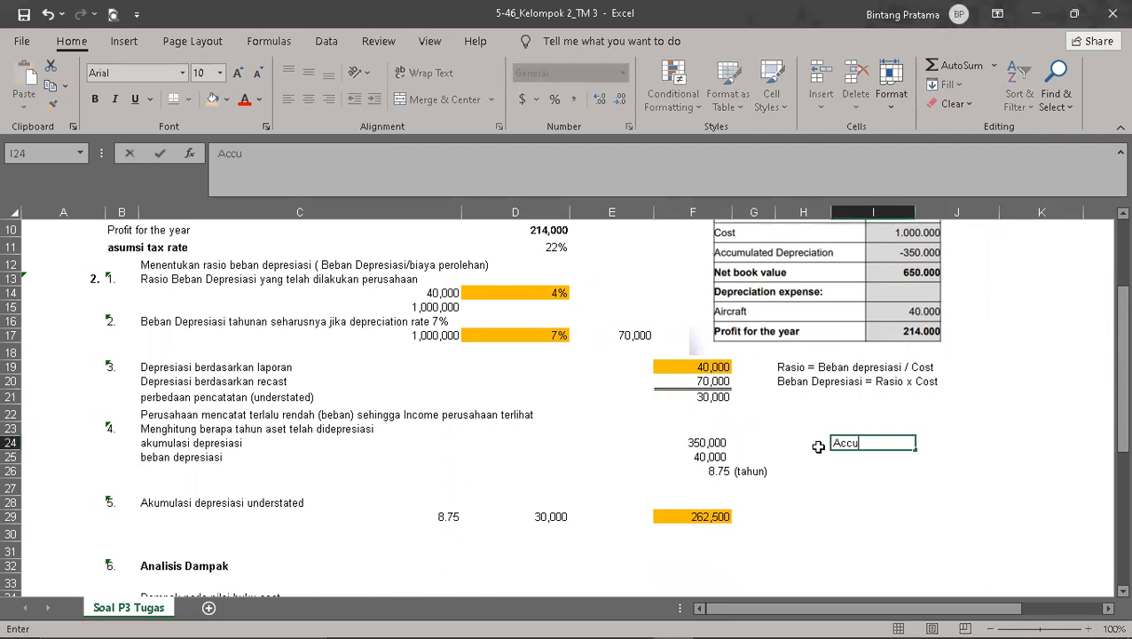
text(meulated Dep)
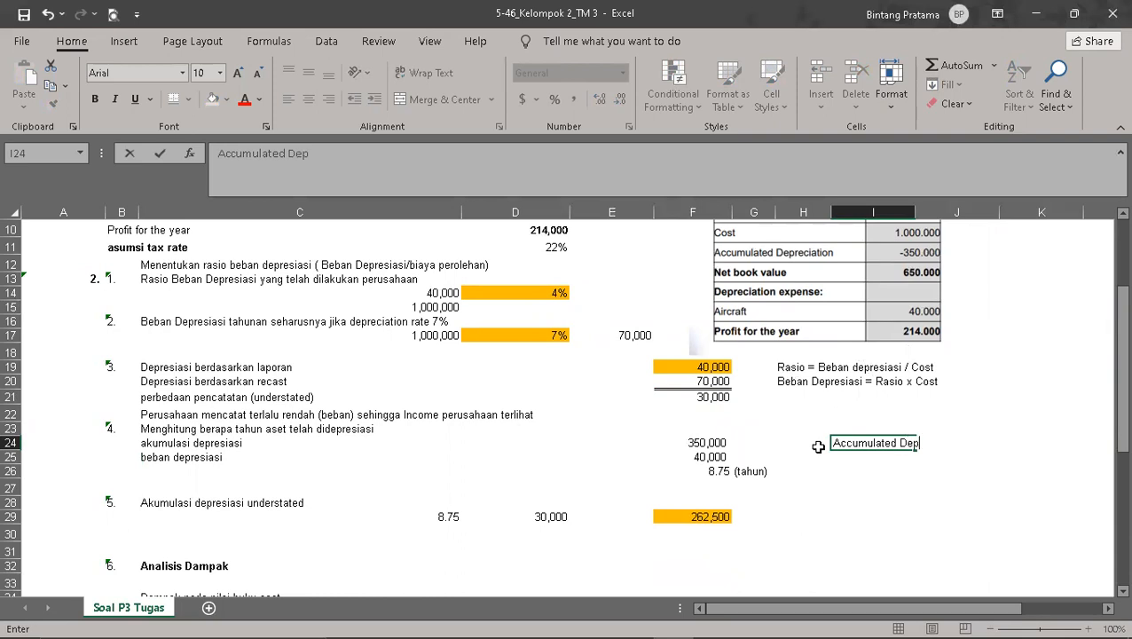
text(reciation = Akumu)
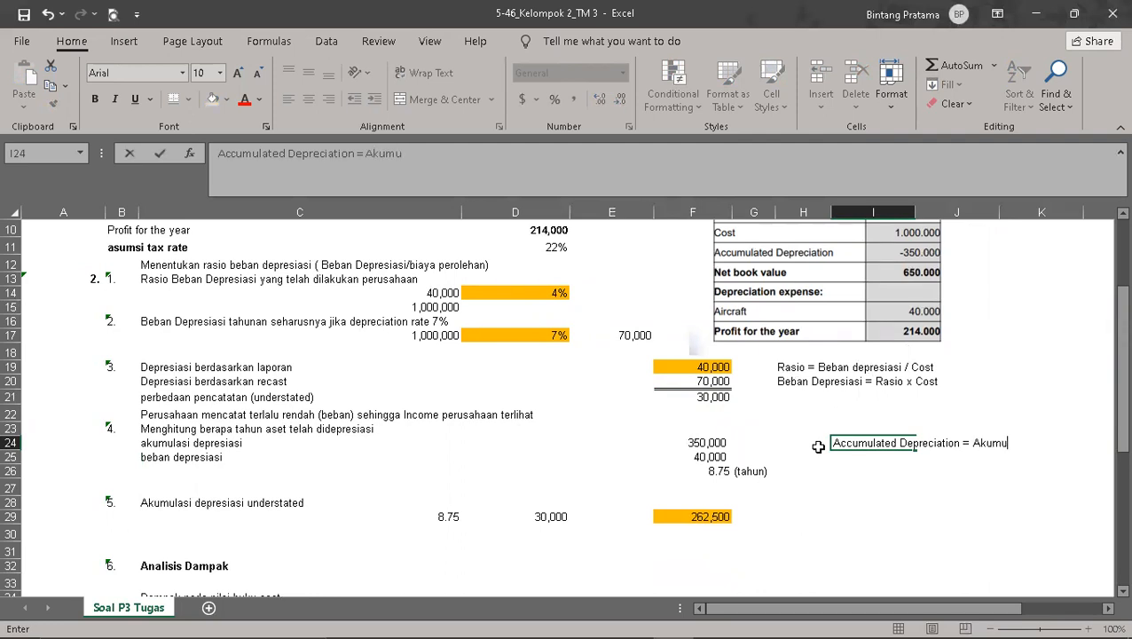
text(lasi saldo)
text( Depr)
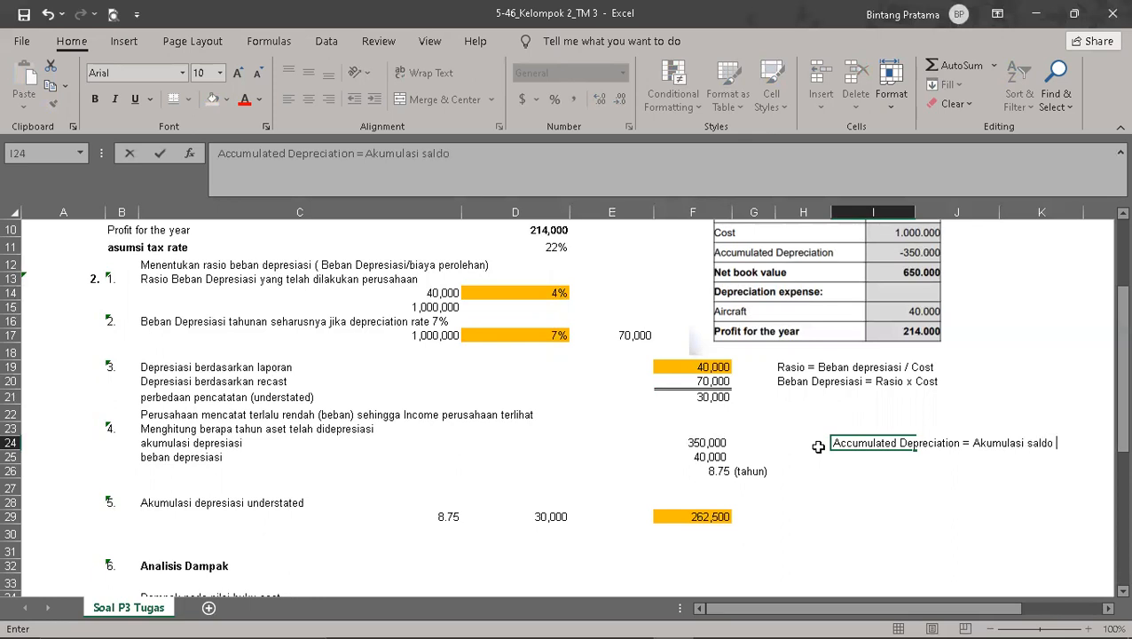
text(esiasi)
key(Return)
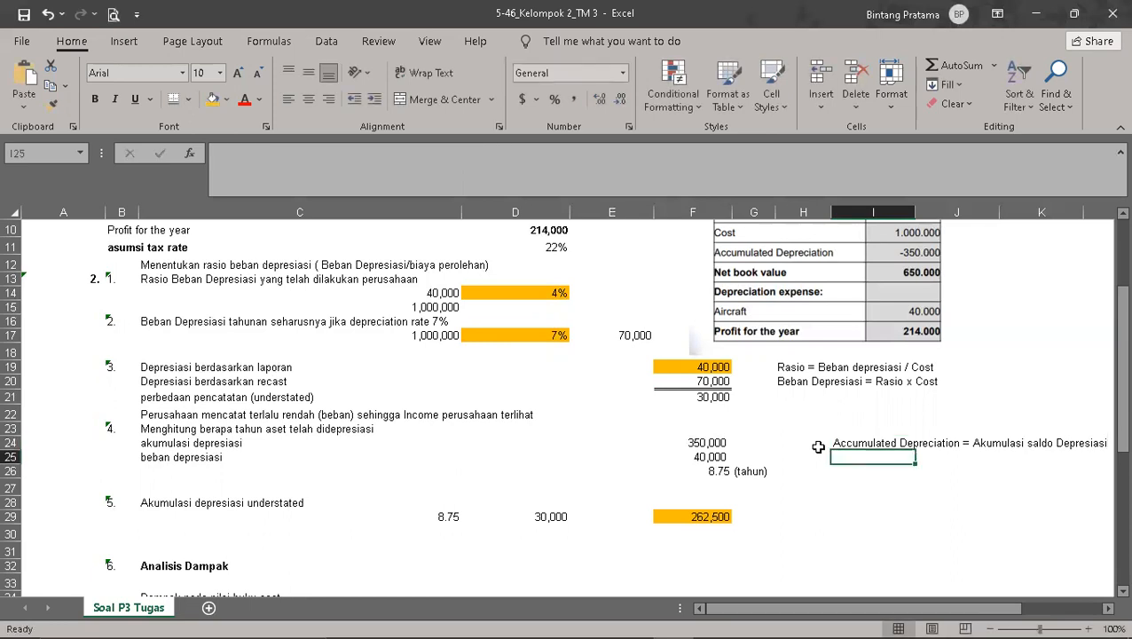
Step: Enter the example line "Akumulasi = 10.000" in I25
text(al)
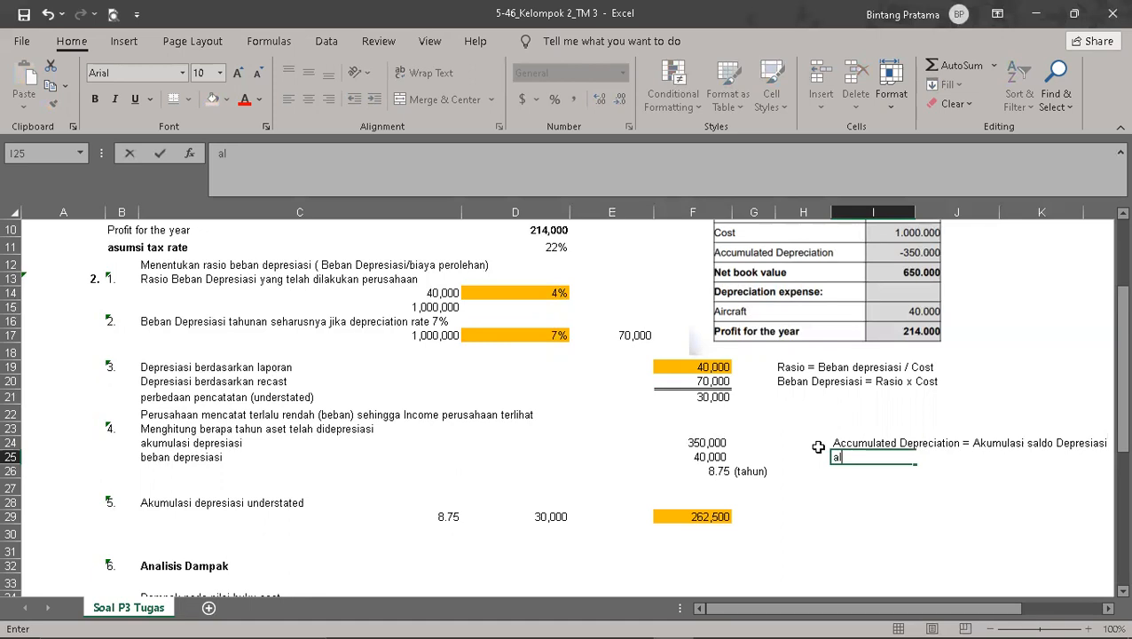
key(BackSpace)
key(BackSpace)
text(Akumulas)
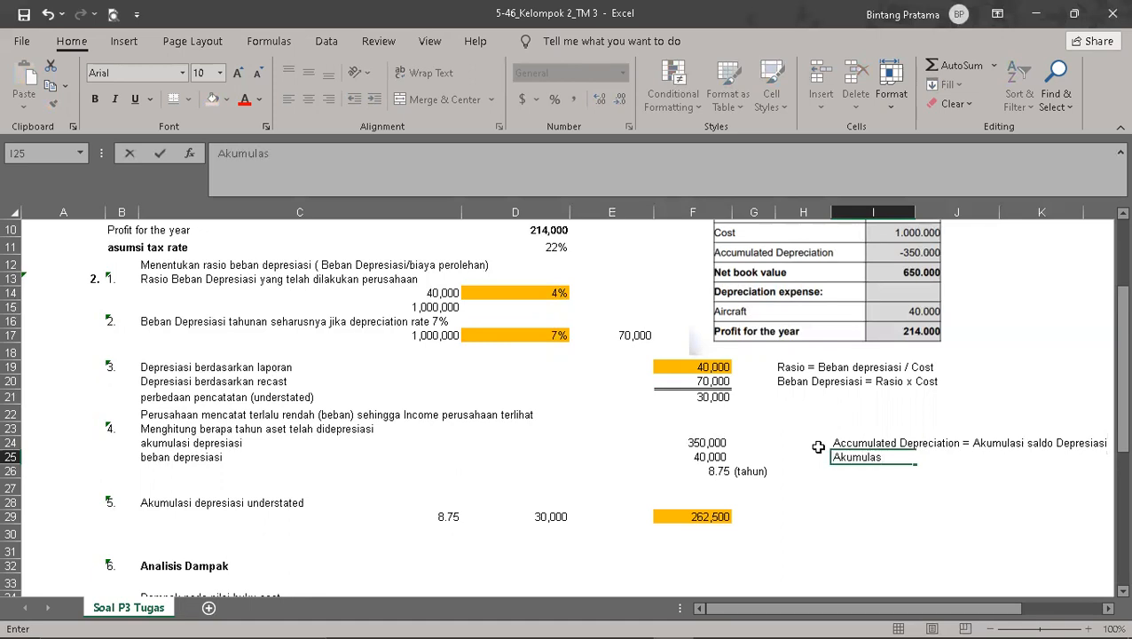
text(i = 10.0000)
key(BackSpace)
key(Return)
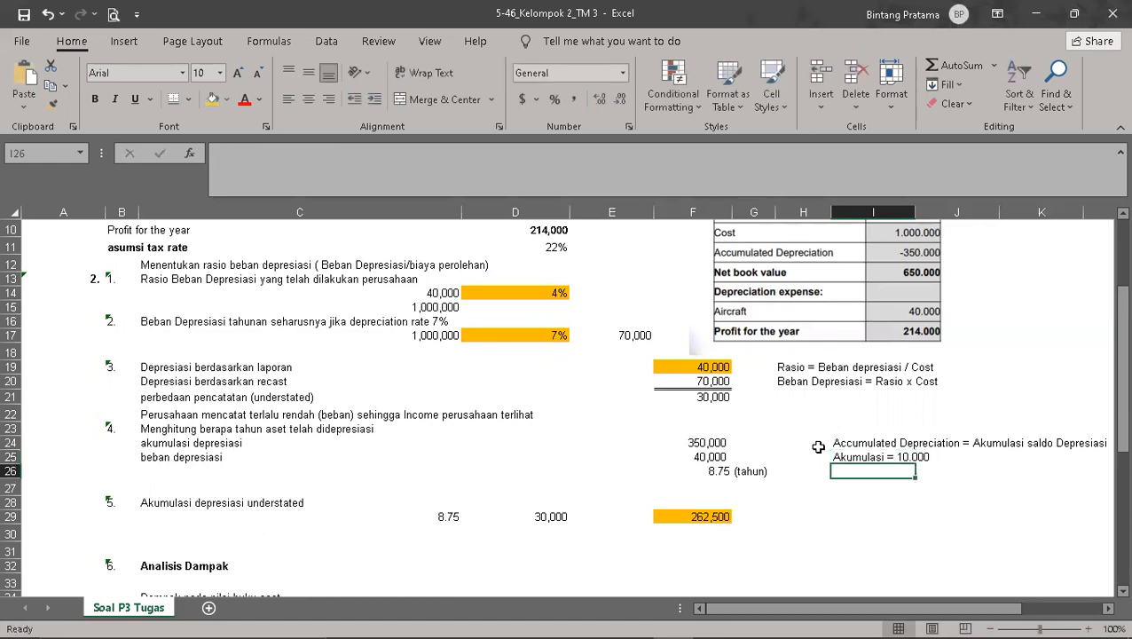
Step: Enter the example line "Depresiasi = 20.00" in I26
text(Depres)
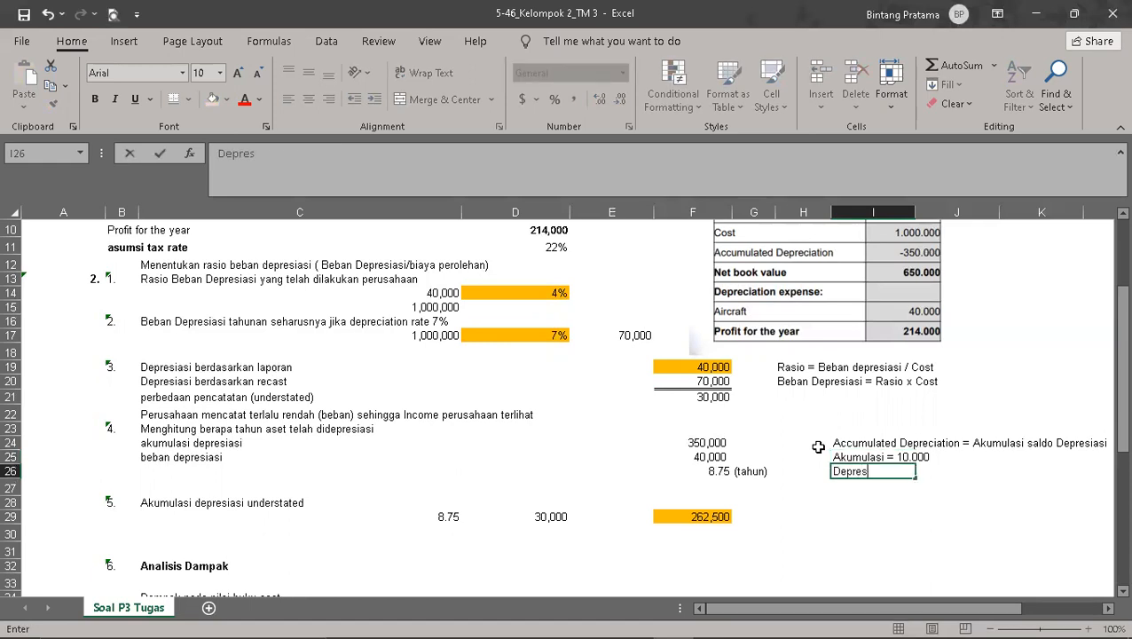
text(iasi = 20.000)
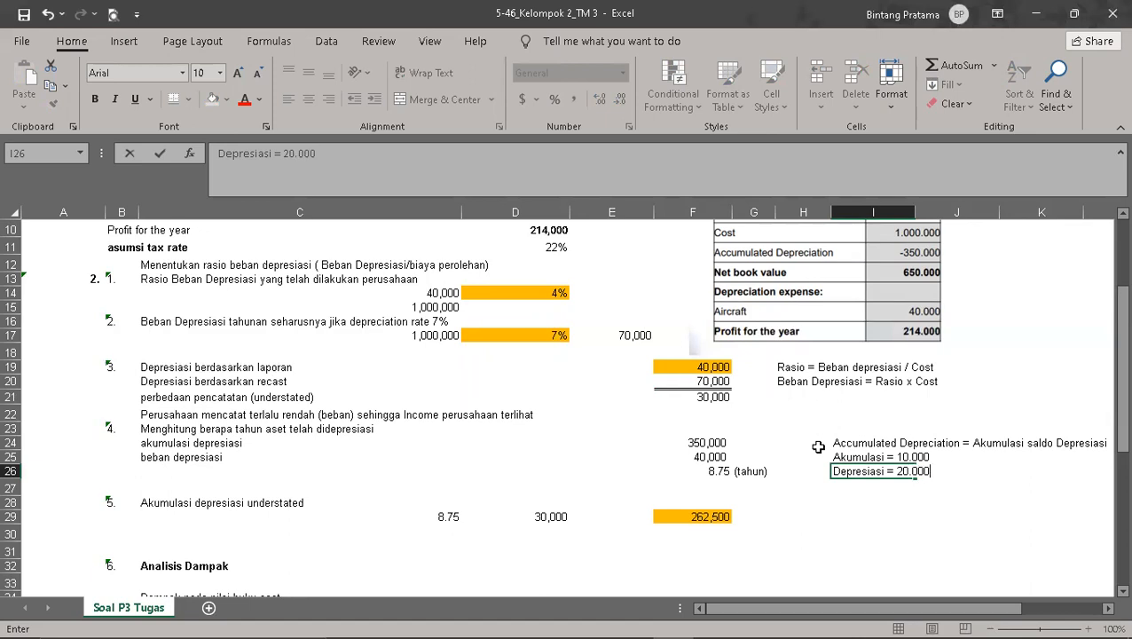
key(BackSpace)
key(Return)
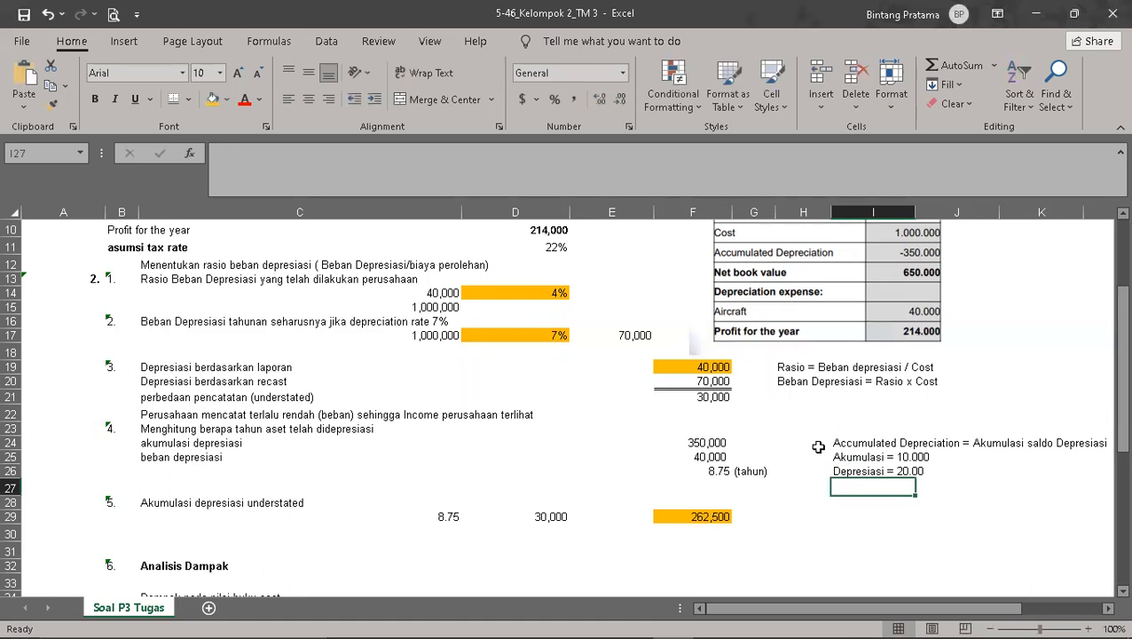
Step: Leave I27 empty and enter the note "Akumulasi penjumlahan dari saldo depresiasi" in I28
key(Return)
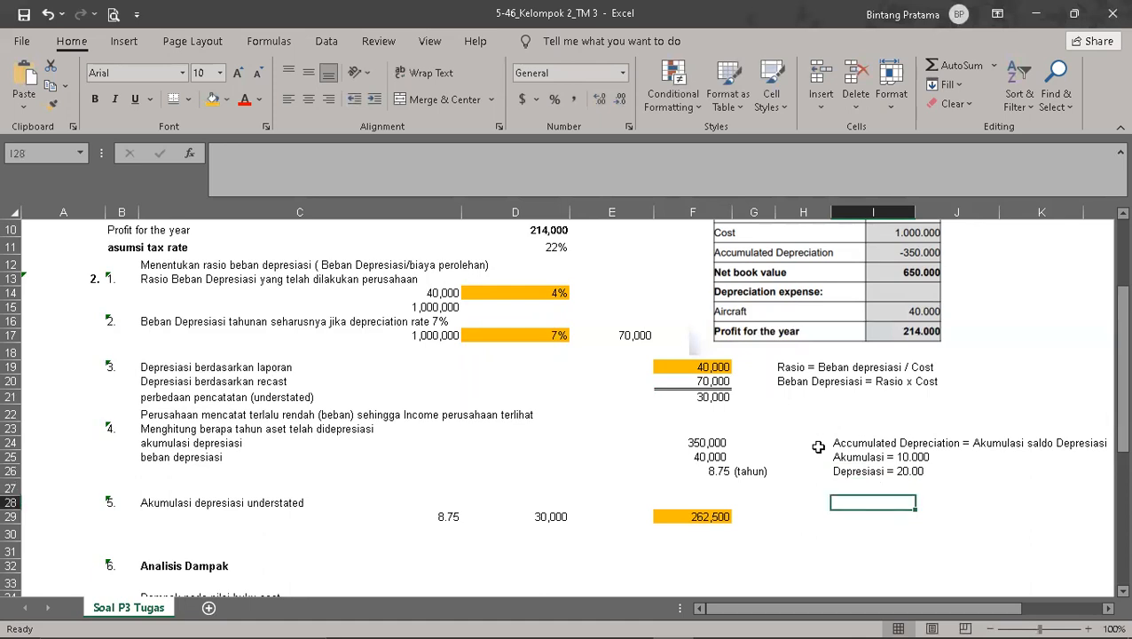
text(Akumulasi )
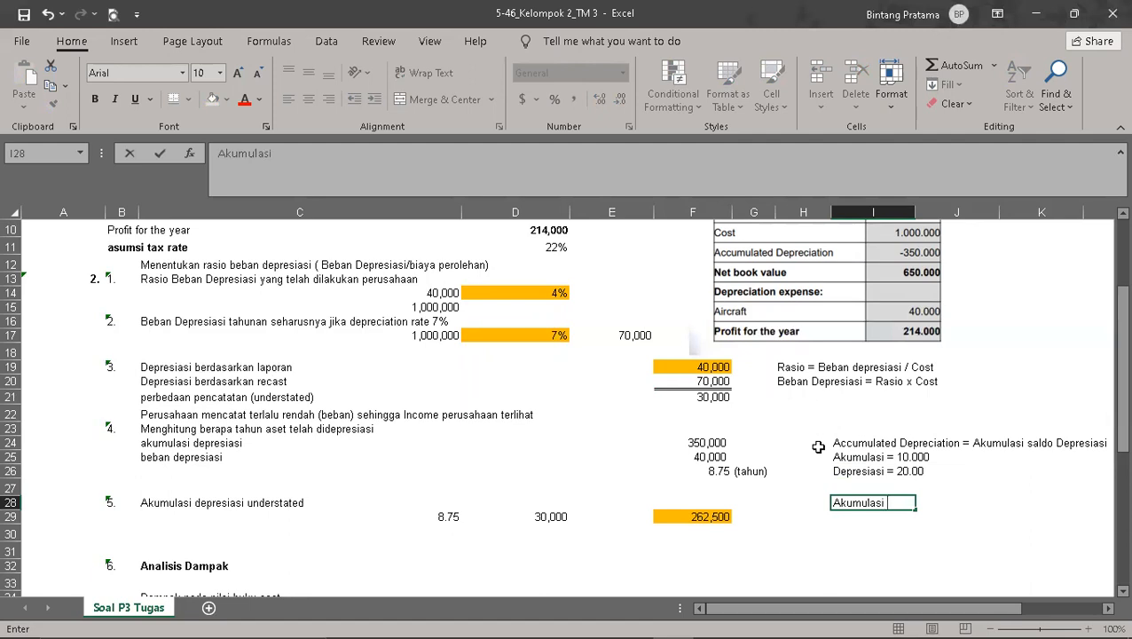
text(penjumlahan)
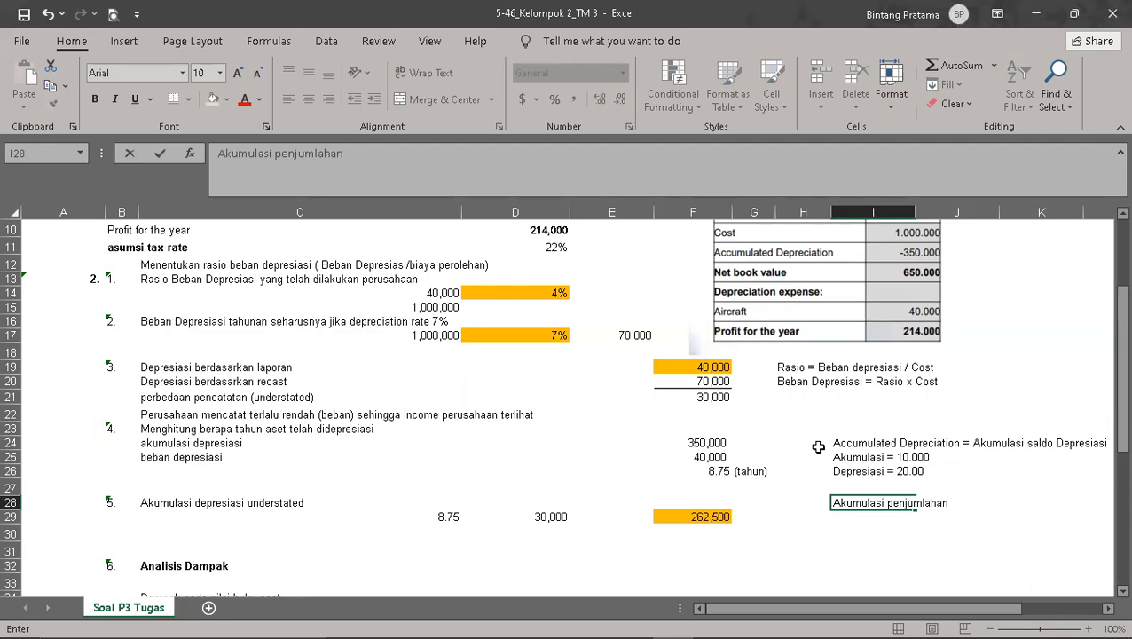
text( dari saldo depresiasi)
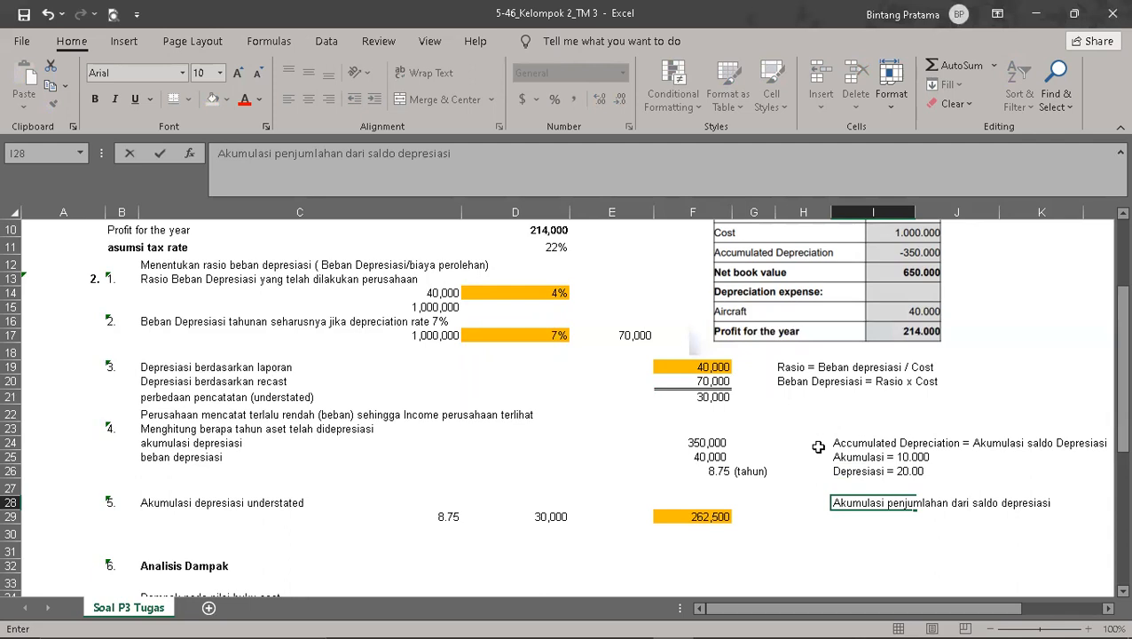
key(Return)
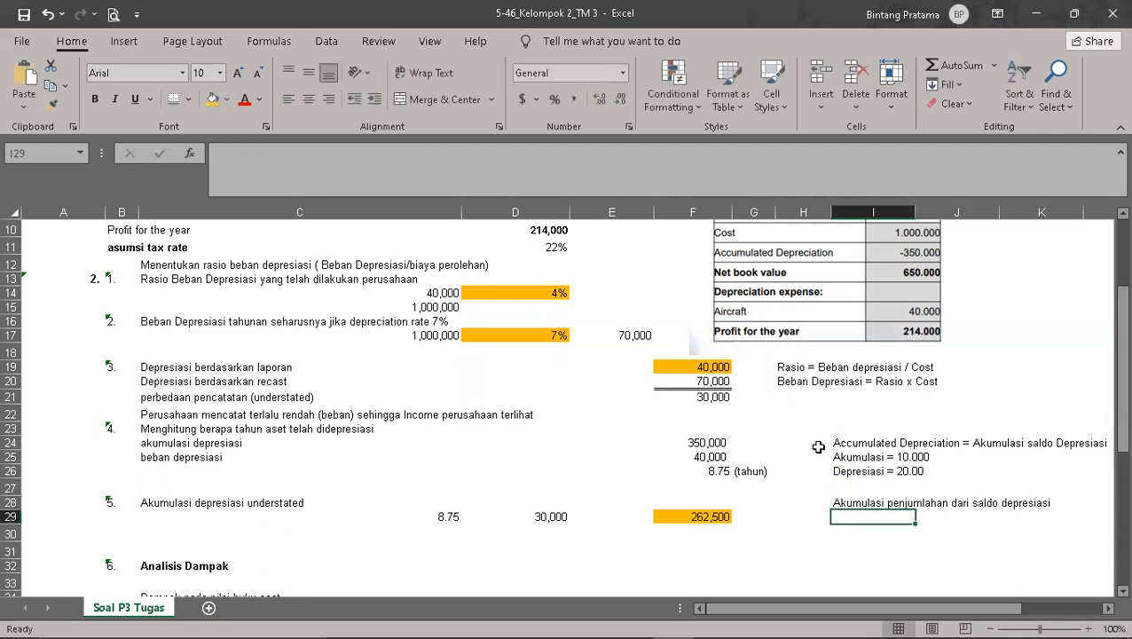
Step: Enter the example note "20.000 supaya menjadi 10.000 terakumulasi selama 5 tahun" in I29, below the accumulation note
text(20.000)
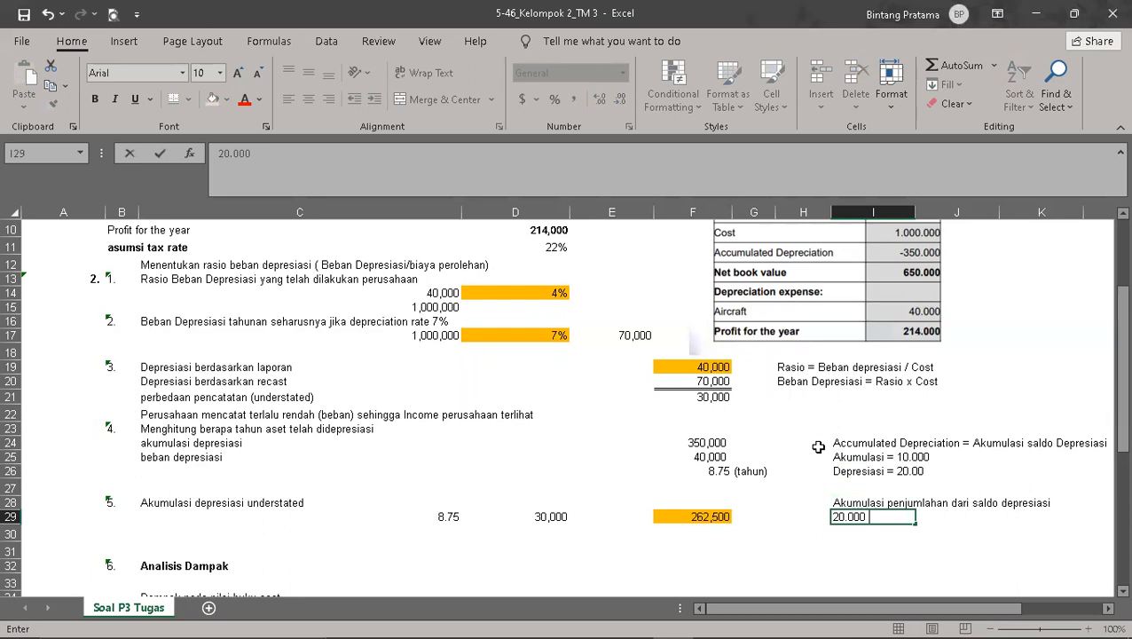
text( supaya menjadi 1)
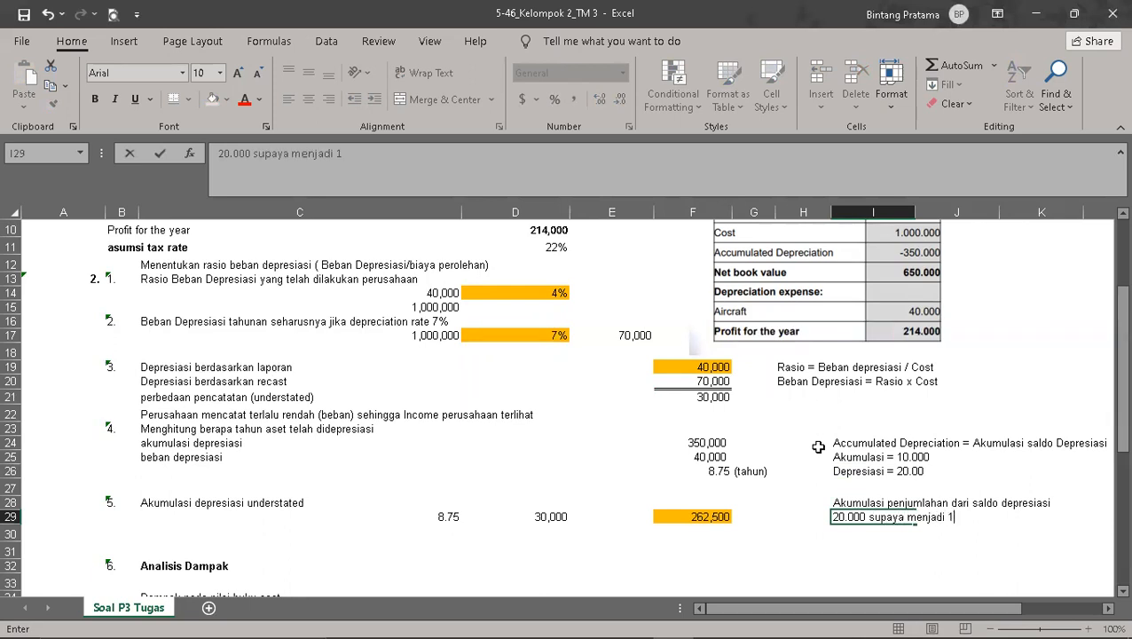
text(0.000)
text(terakumula)
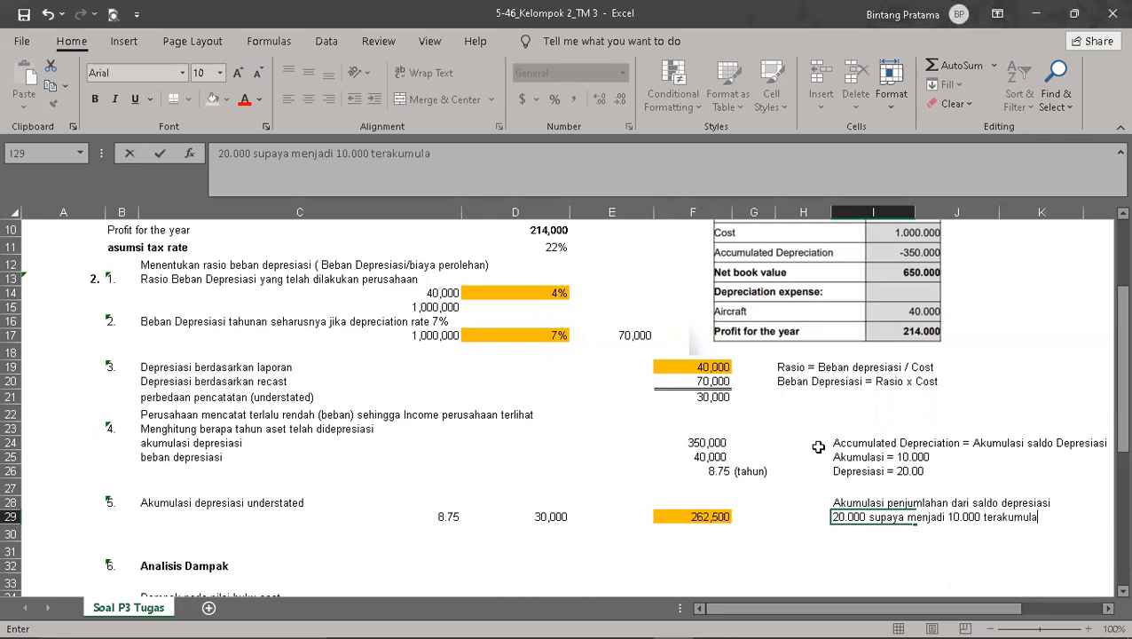
text(si selama 5 tahun)
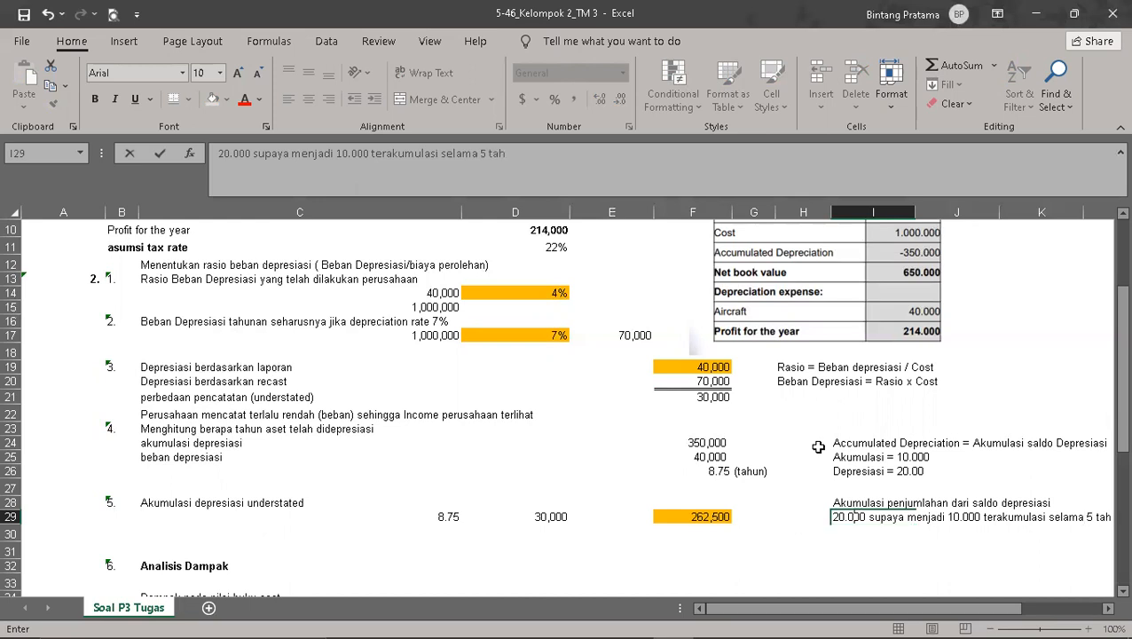
click(899, 551)
Step: Change the amount at the start of the I29 note to 2000, keeping the rest of the sentence
click(854, 515)
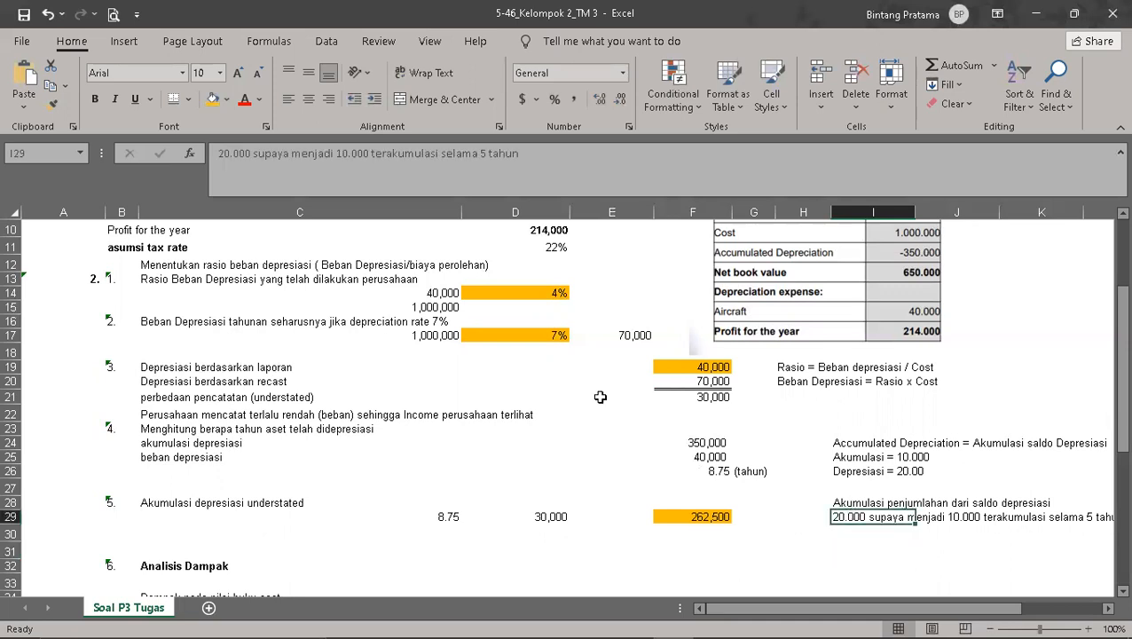
click(252, 155)
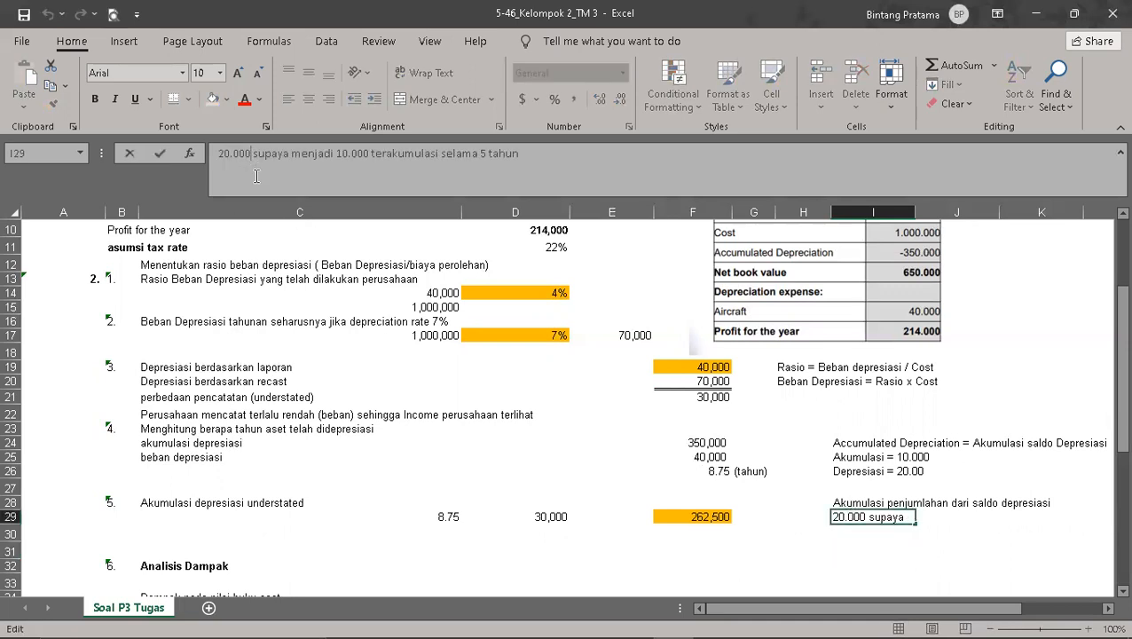
key(BackSpace)
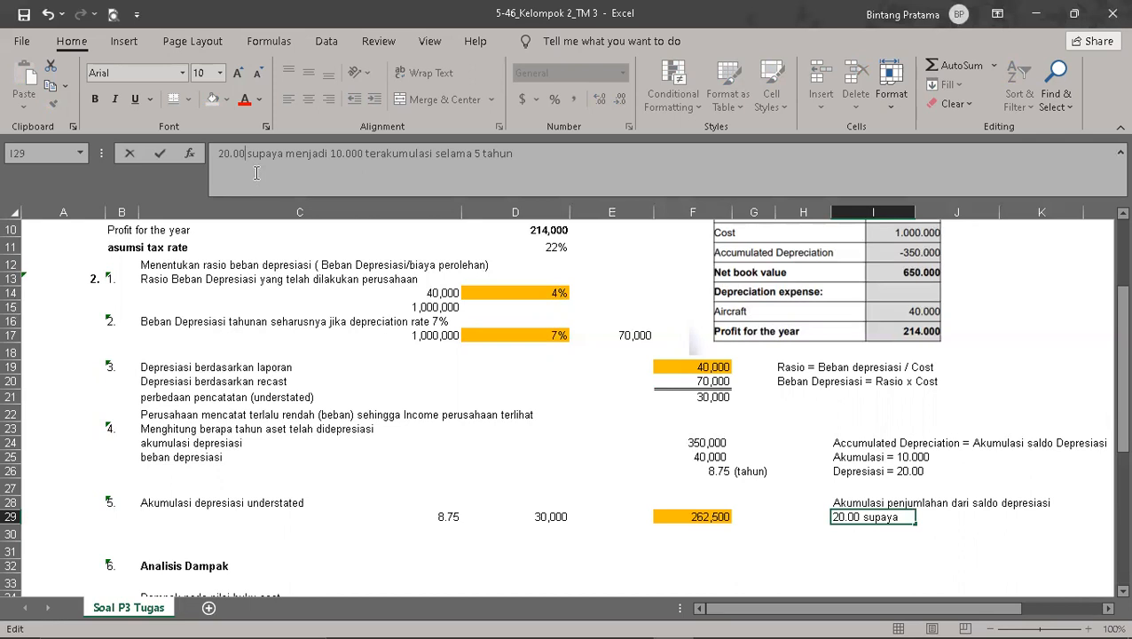
key(BackSpace)
key(BackSpace)
key(BackSpace)
text(00)
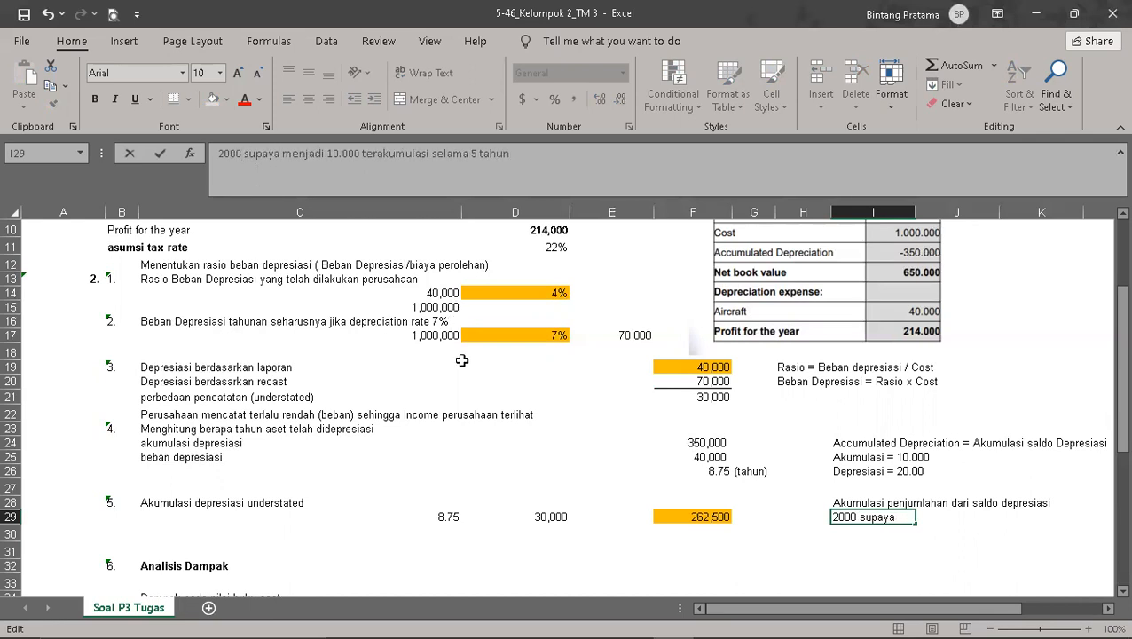
click(927, 550)
Step: Correct the example line in I26 to "Depresiasi = 2000"
click(894, 475)
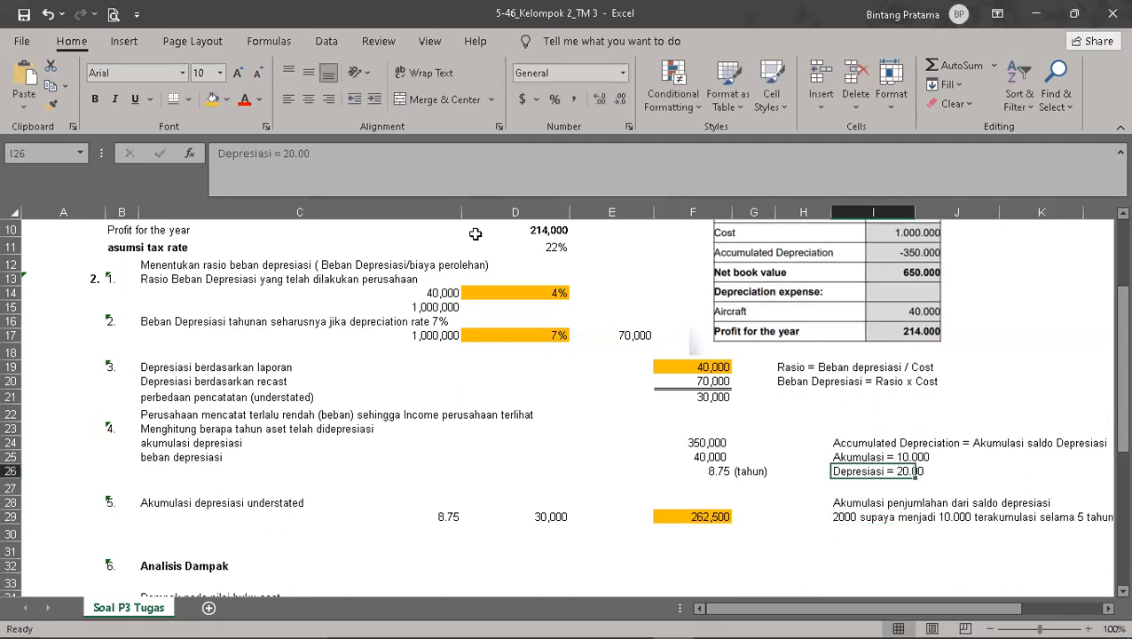
click(316, 155)
key(BackSpace)
key(BackSpace)
key(BackSpace)
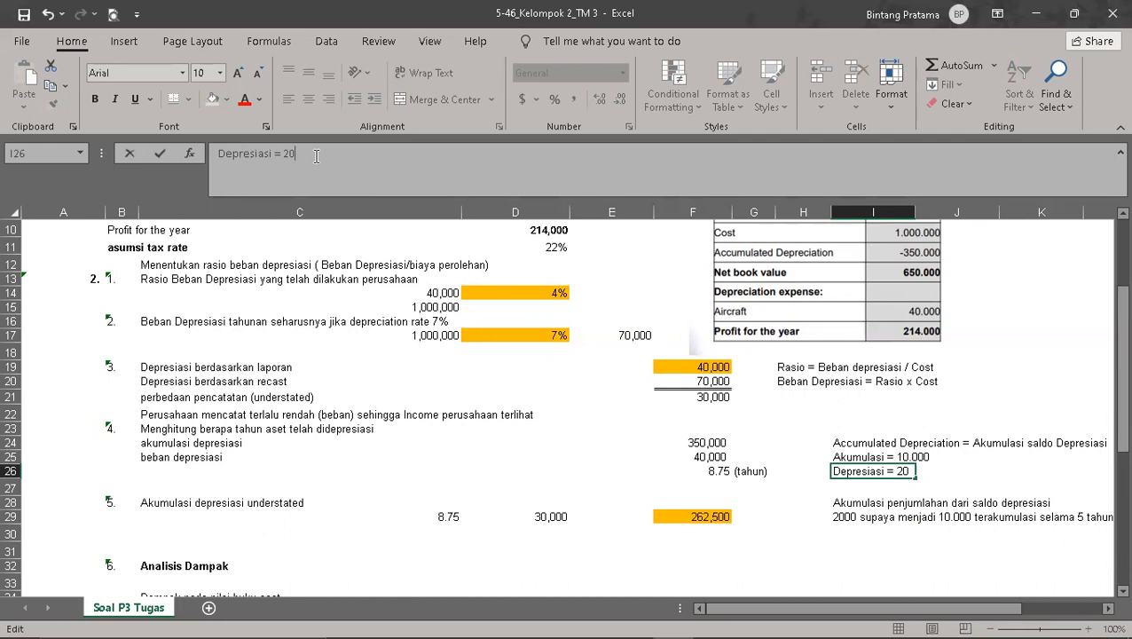
text(00)
click(997, 344)
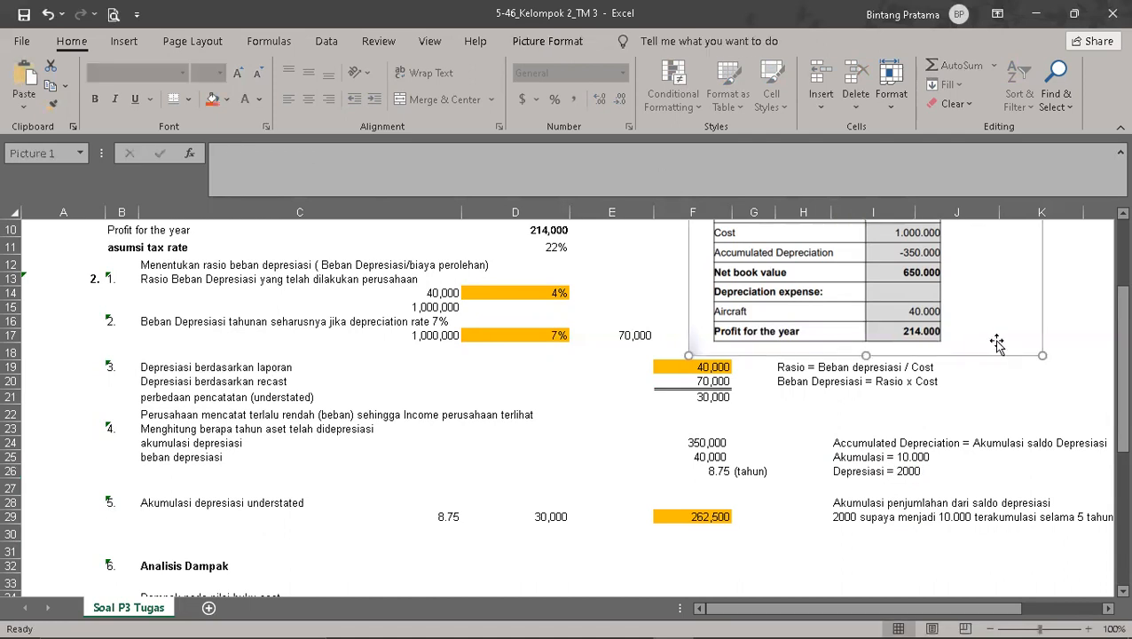
click(969, 424)
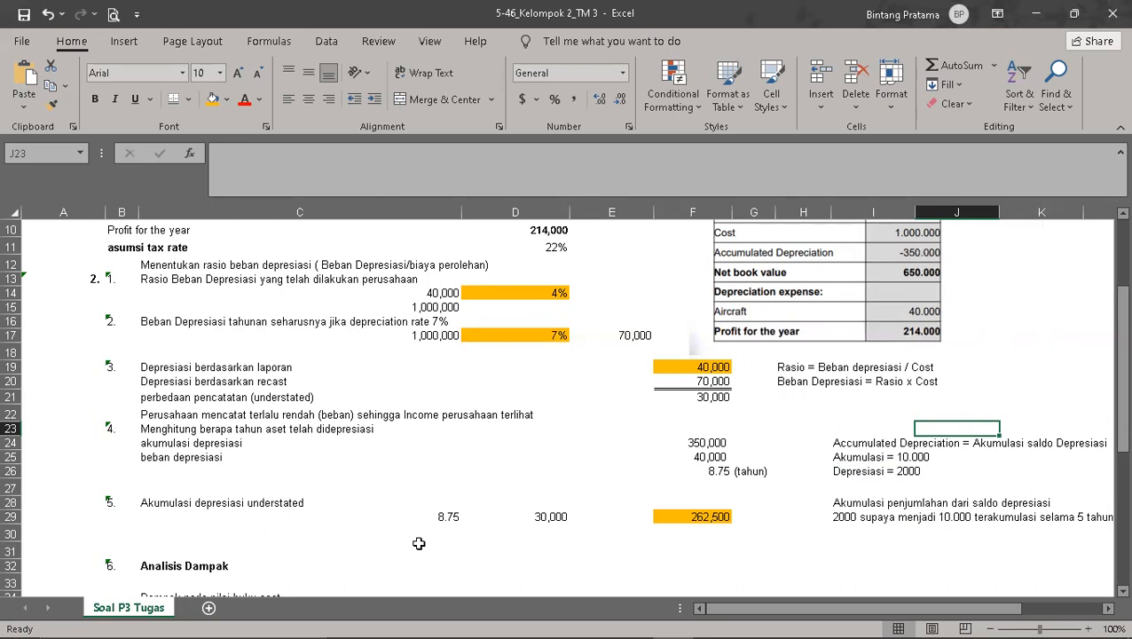
Step: Enter the text note "=akumulasi depresiasi/Beban Depresiasi" in E26, beside the asset-age result in years
click(702, 453)
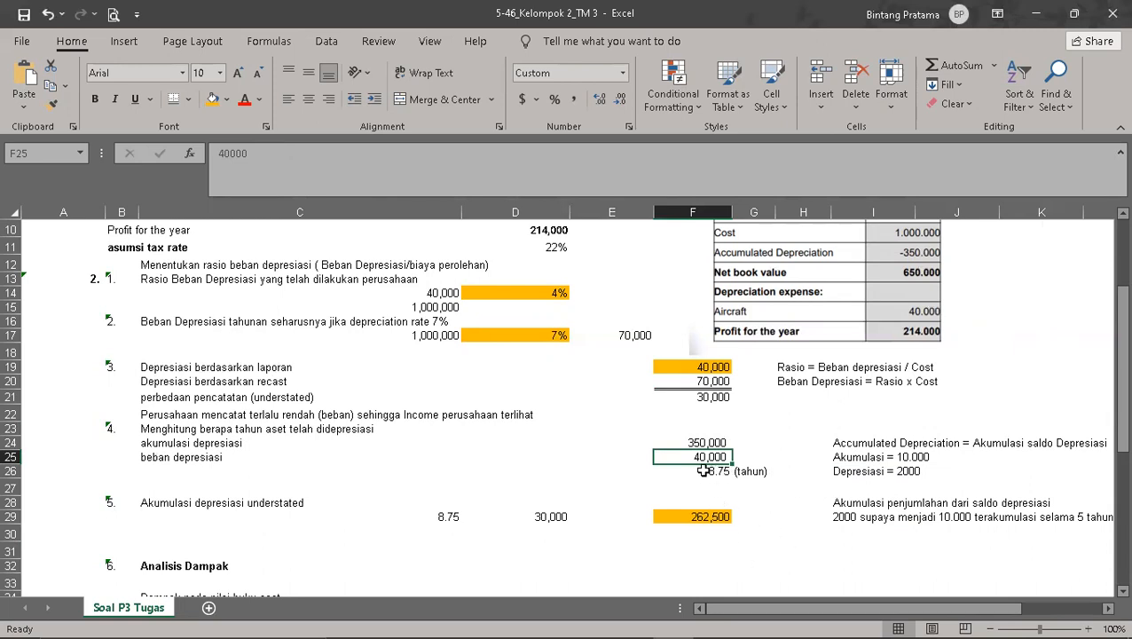
click(723, 471)
click(628, 465)
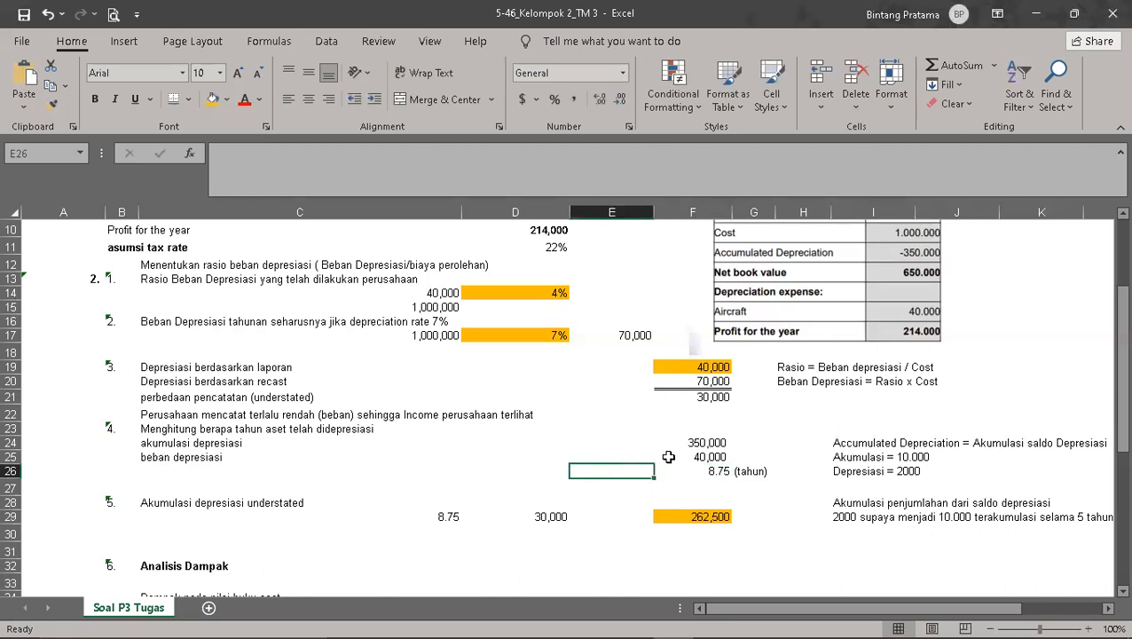
text(=a)
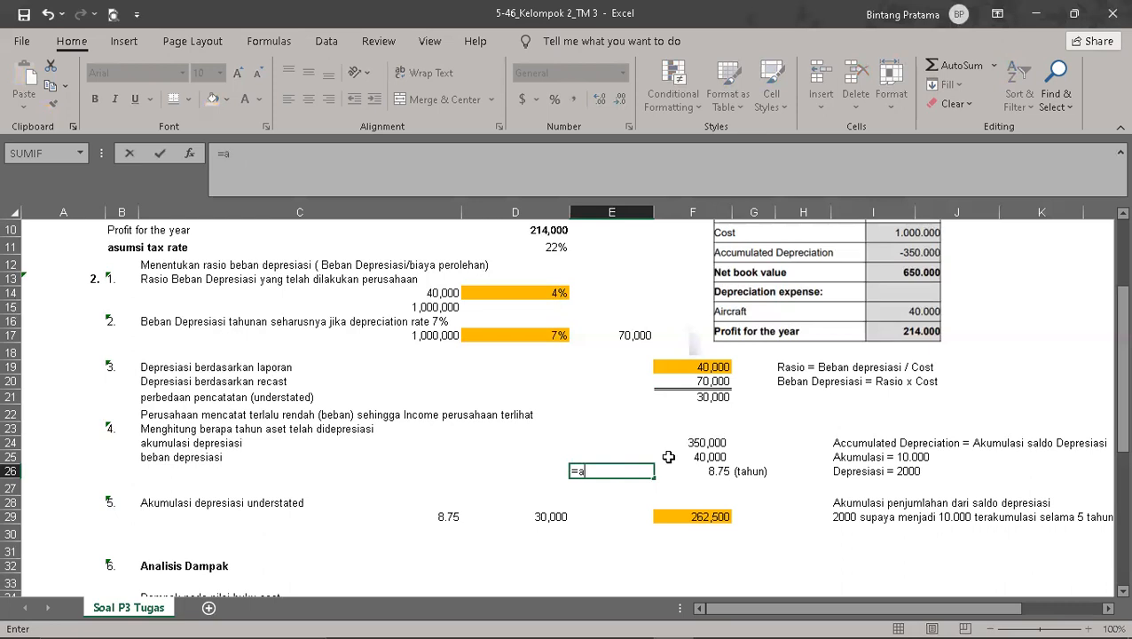
text(kumulasi depresiasi/)
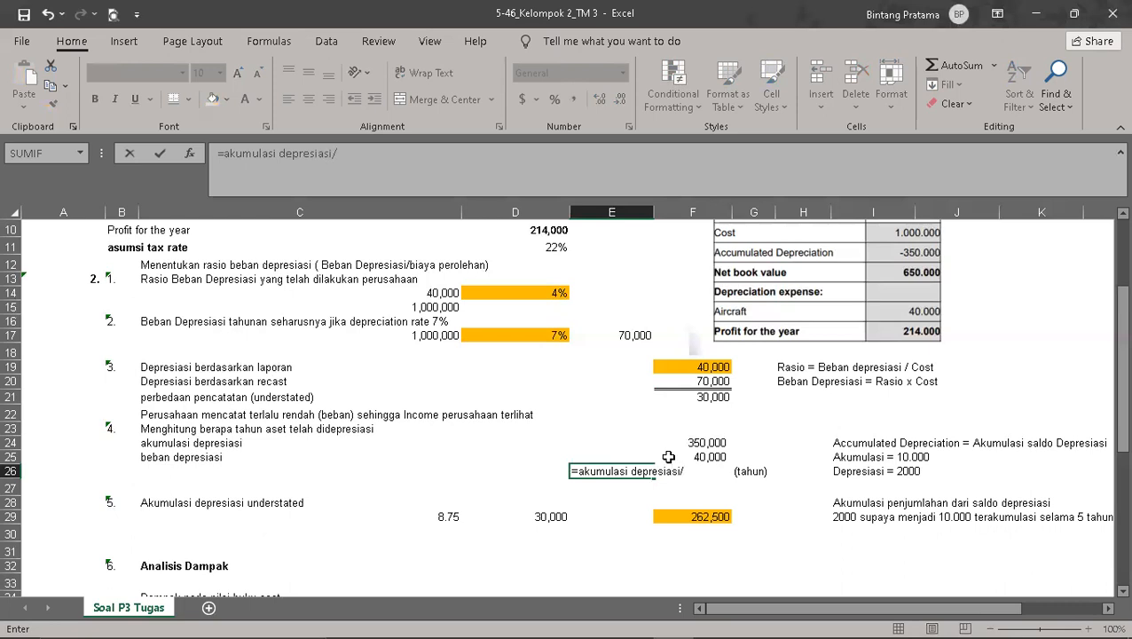
text(Beban Depr)
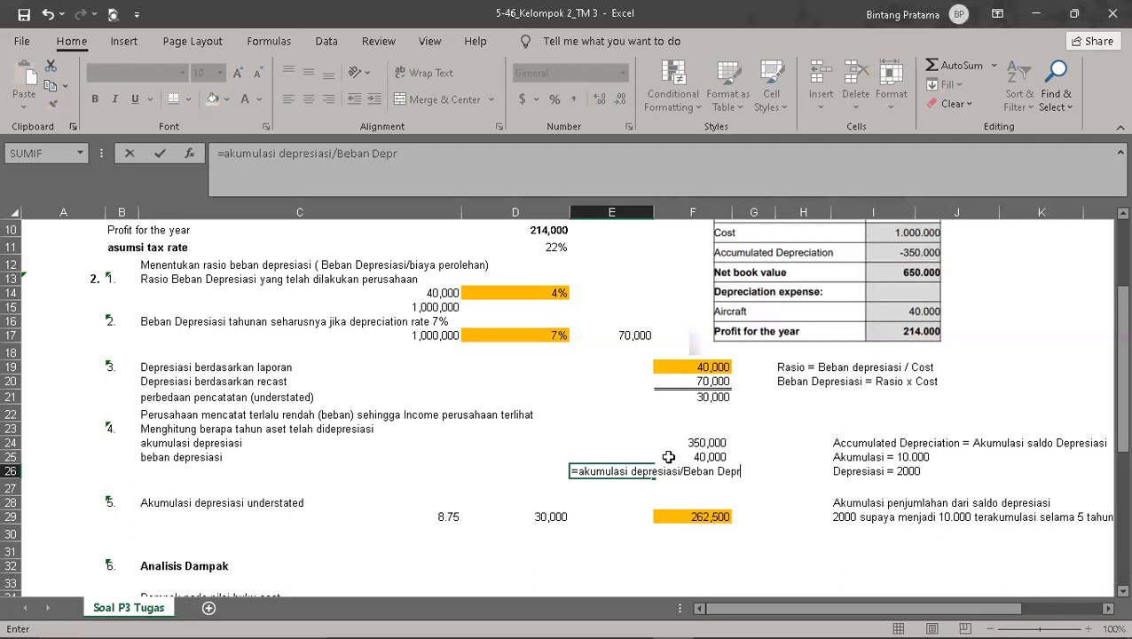
key(BackSpace)
key(BackSpace)
text(iasi)
click(838, 413)
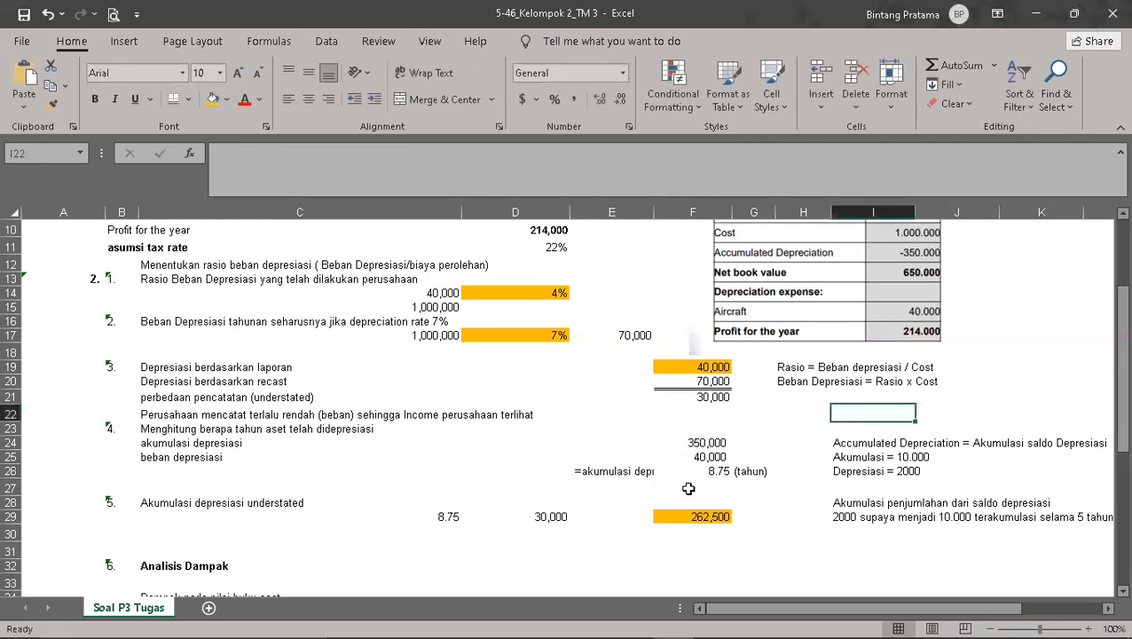
click(612, 471)
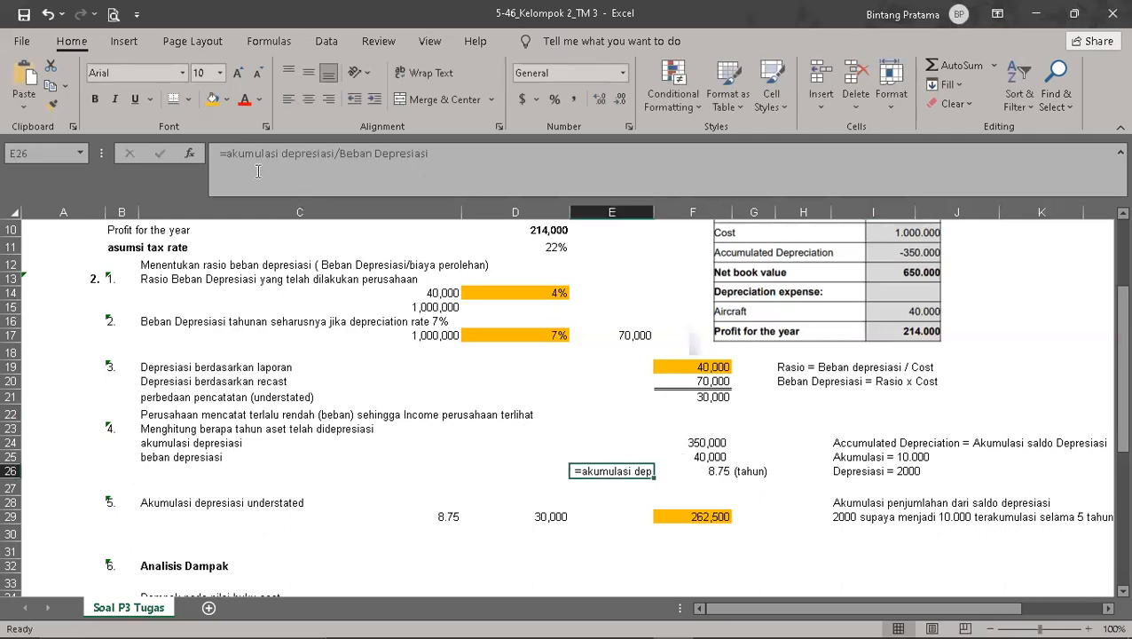
click(784, 470)
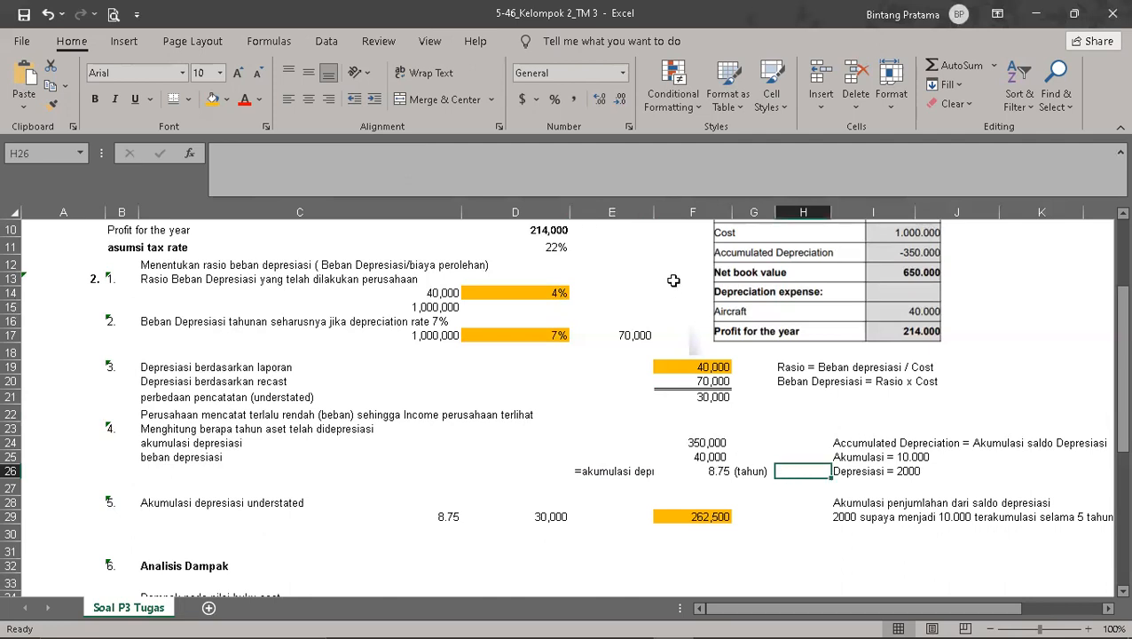
Step: Highlight the asset-age result in F26 with the orange fill used for the other key results
scroll(759, 454, down, 2)
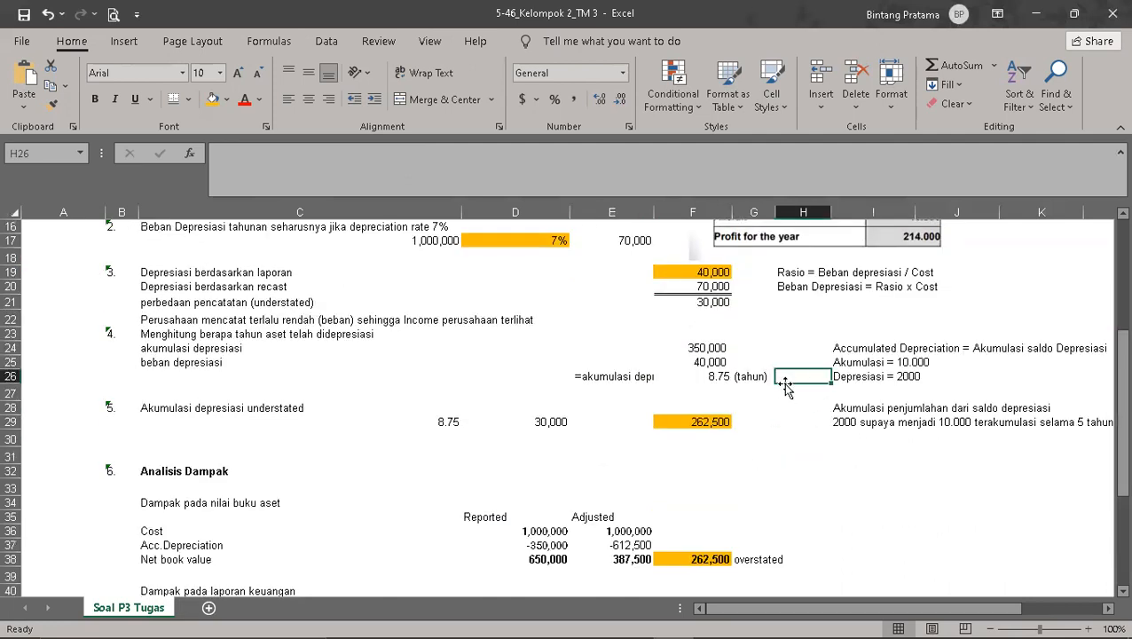
scroll(892, 321, up, 3)
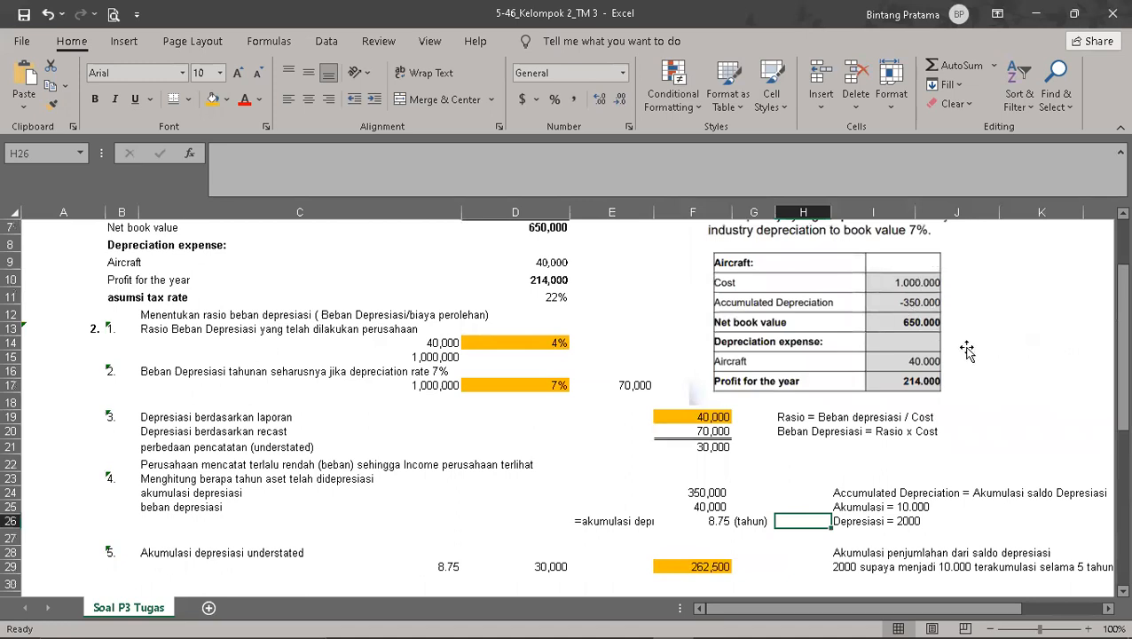
scroll(969, 350, down, 1)
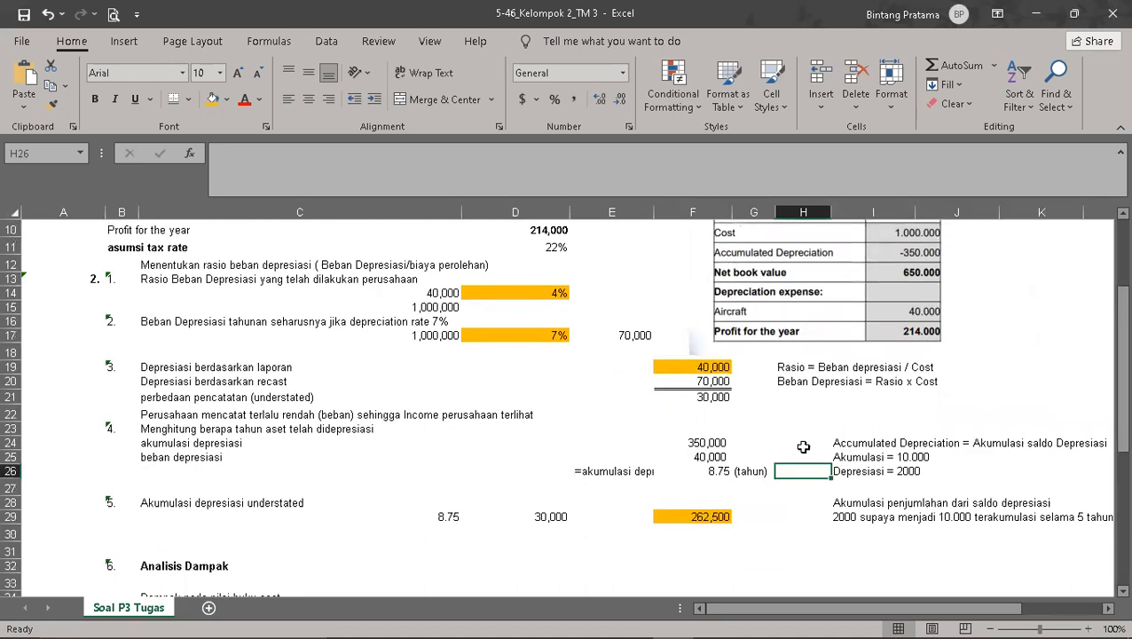
click(705, 469)
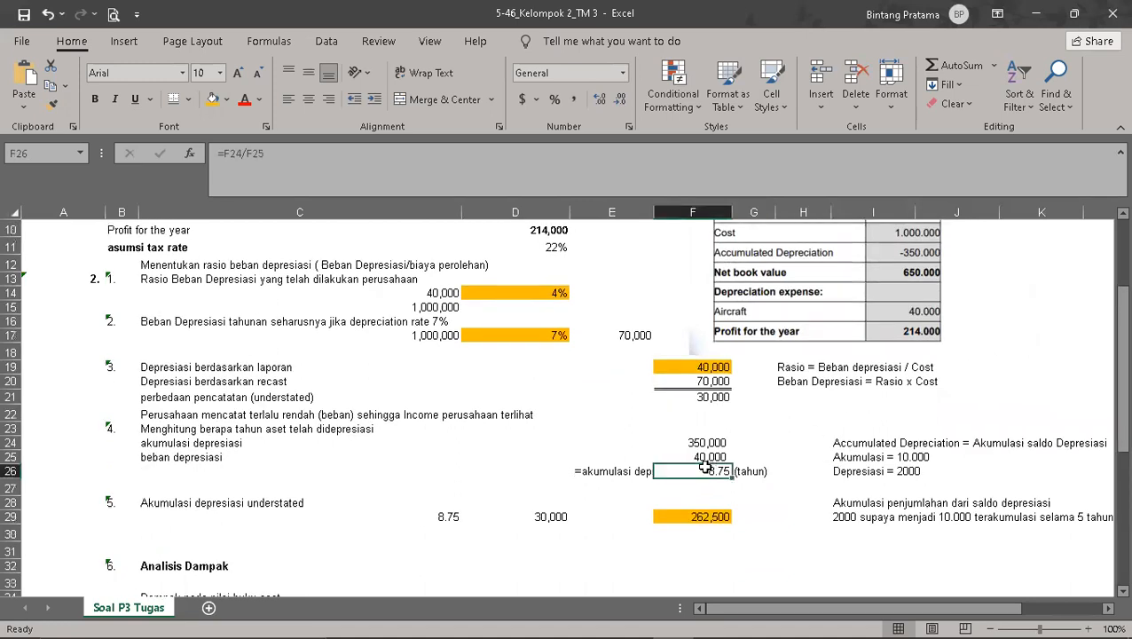
click(617, 366)
Step: Examine the understated accumulated depreciation calculation, its source cells, and the impact analysis on book value and financial statements against the assignment data
scroll(626, 354, down, 2)
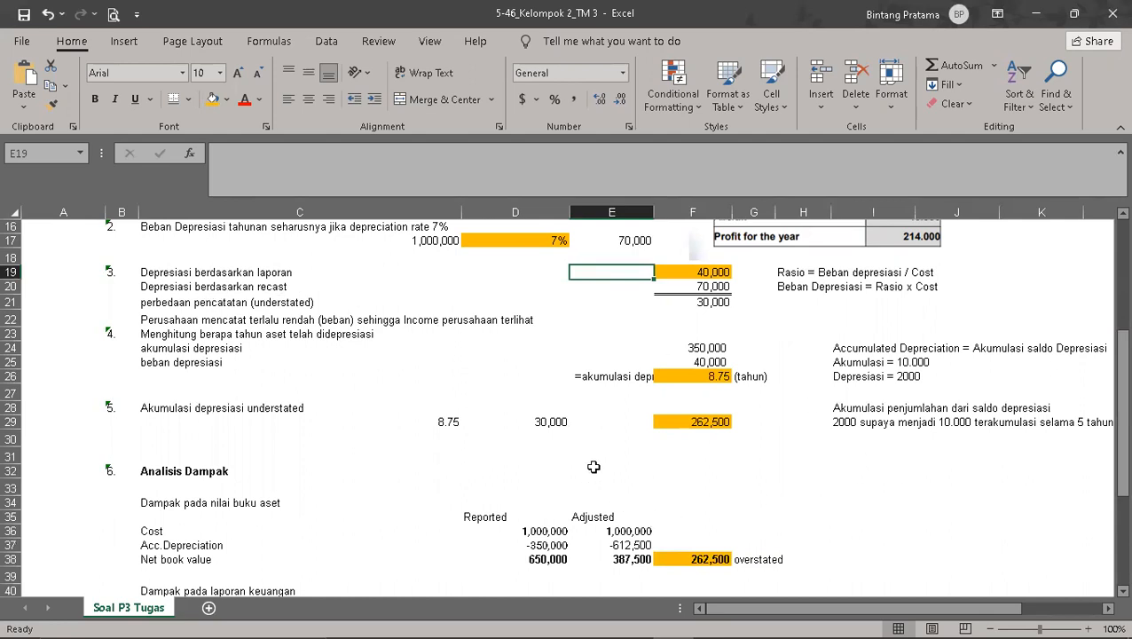
click(715, 303)
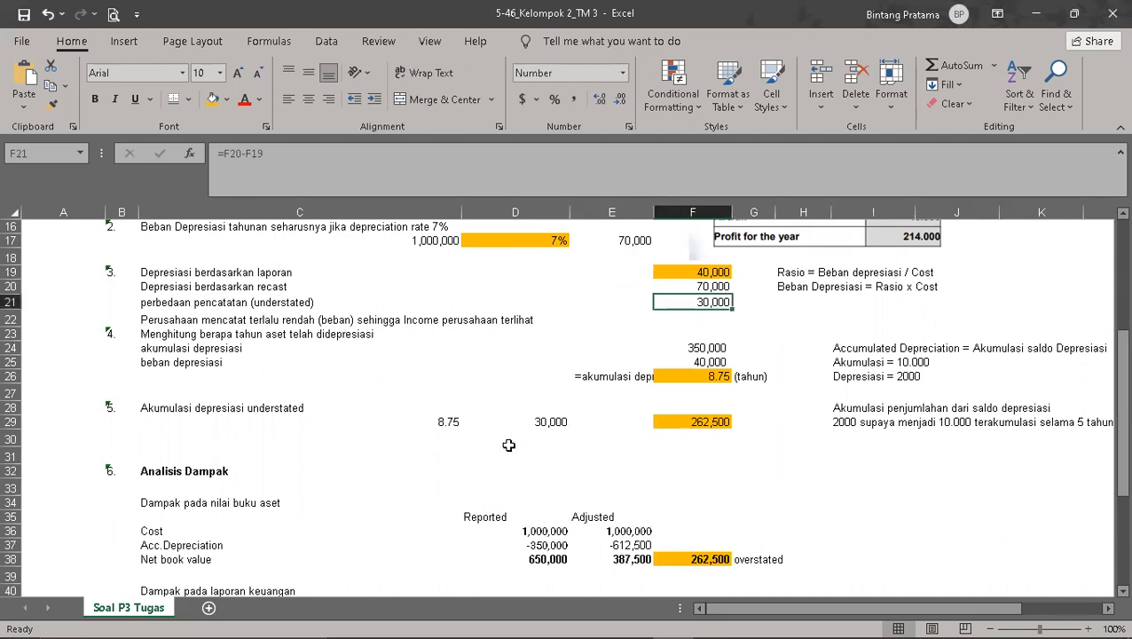
click(449, 422)
click(559, 423)
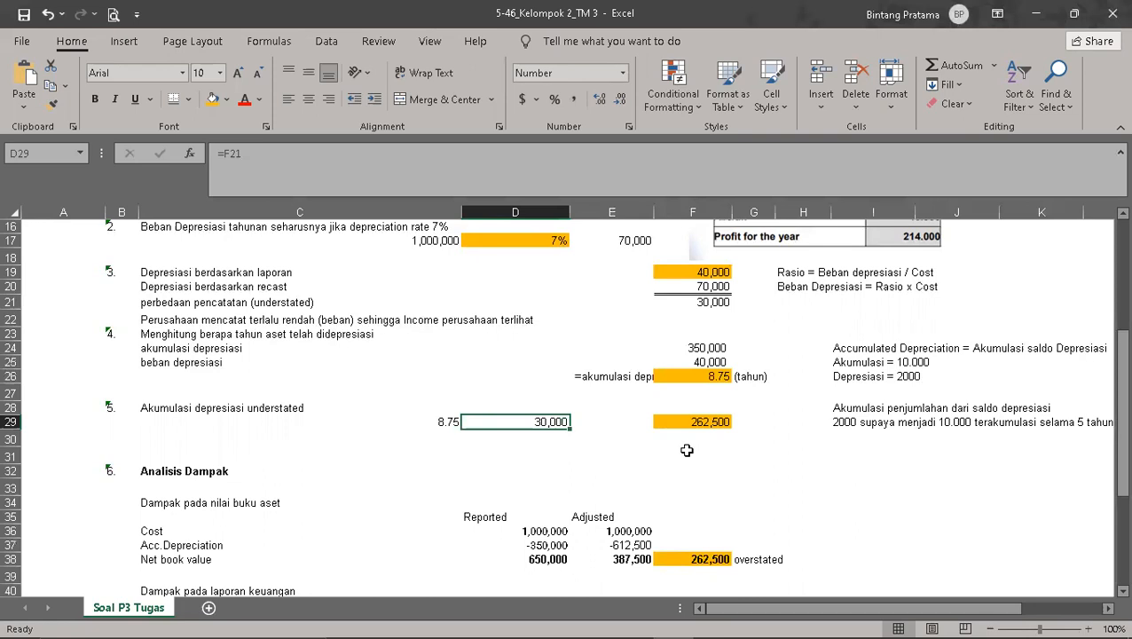
scroll(686, 450, down, 3)
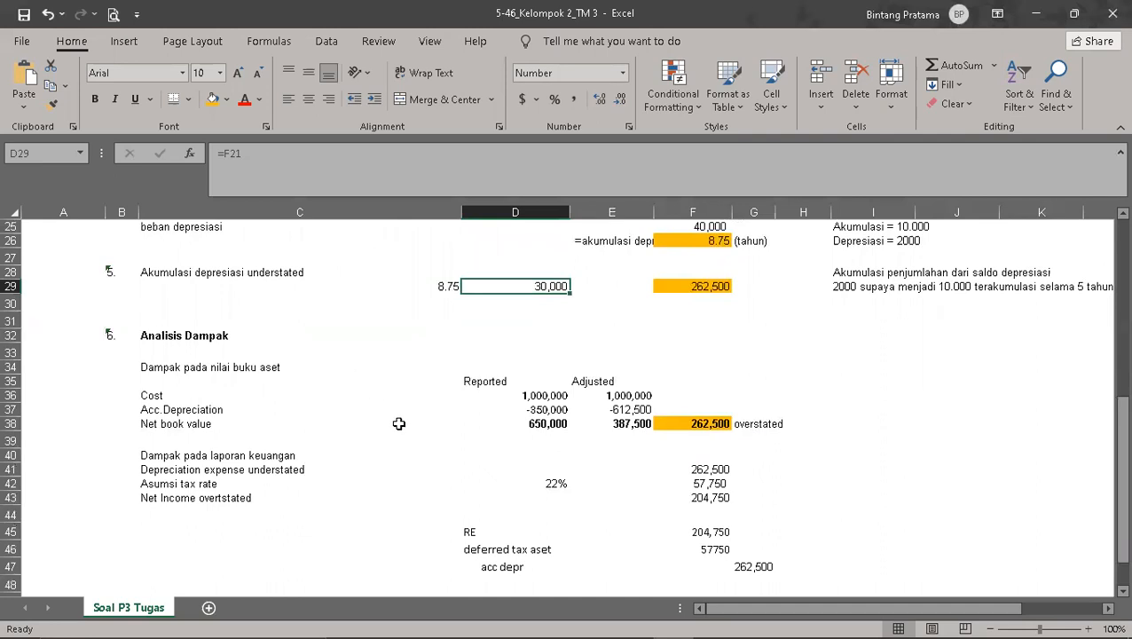
scroll(399, 423, down, 1)
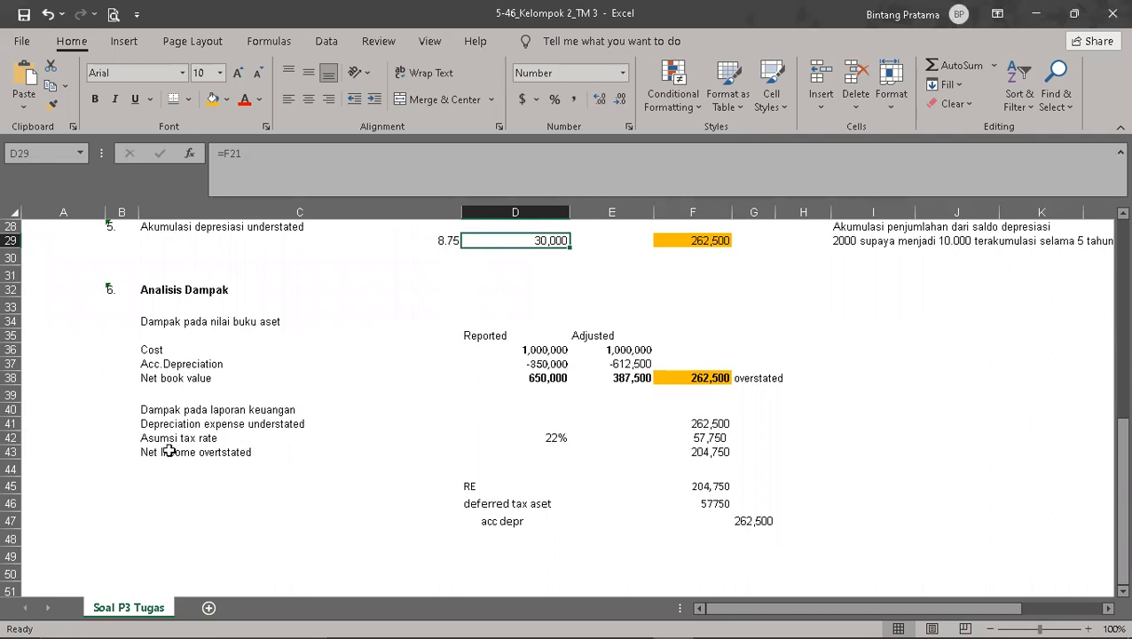
click(553, 379)
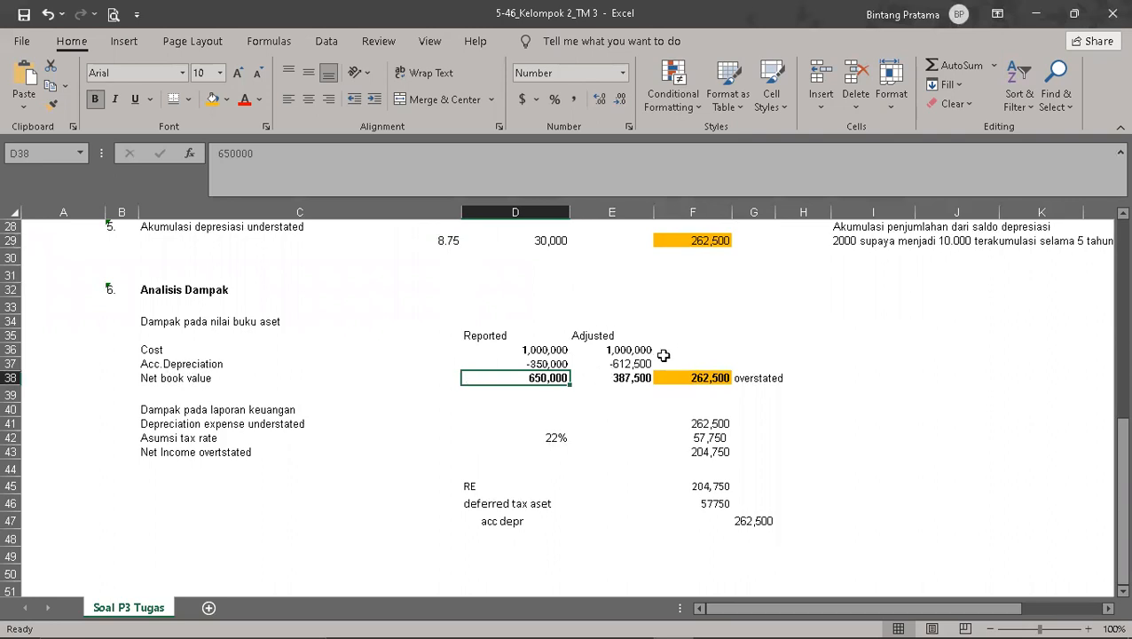
click(617, 364)
click(935, 392)
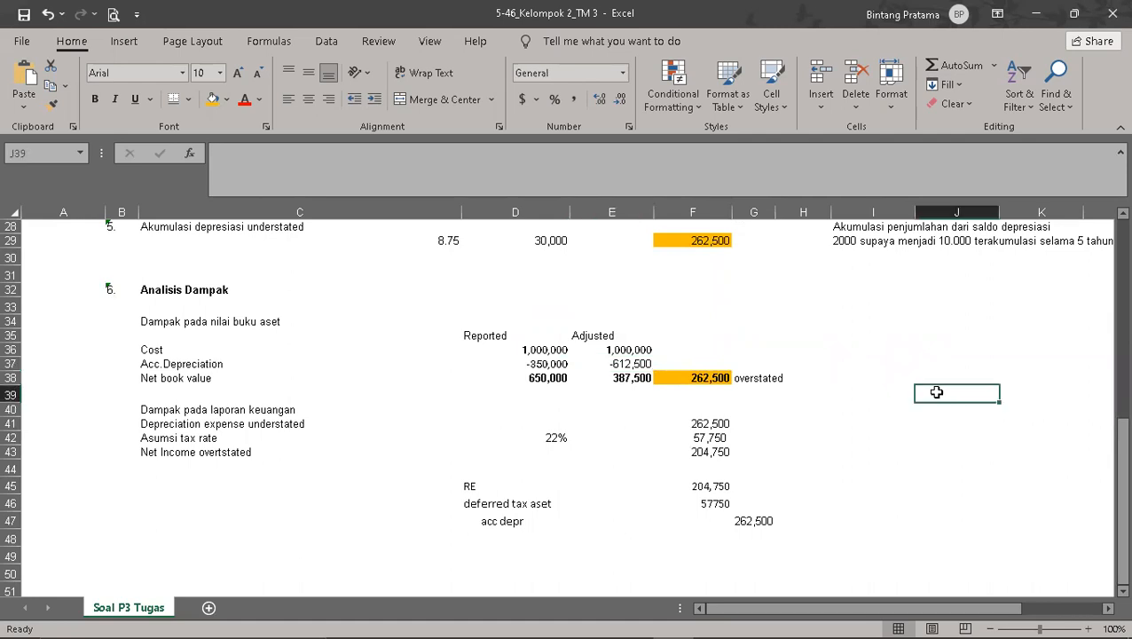
scroll(894, 383, up, 5)
scroll(894, 383, up, 4)
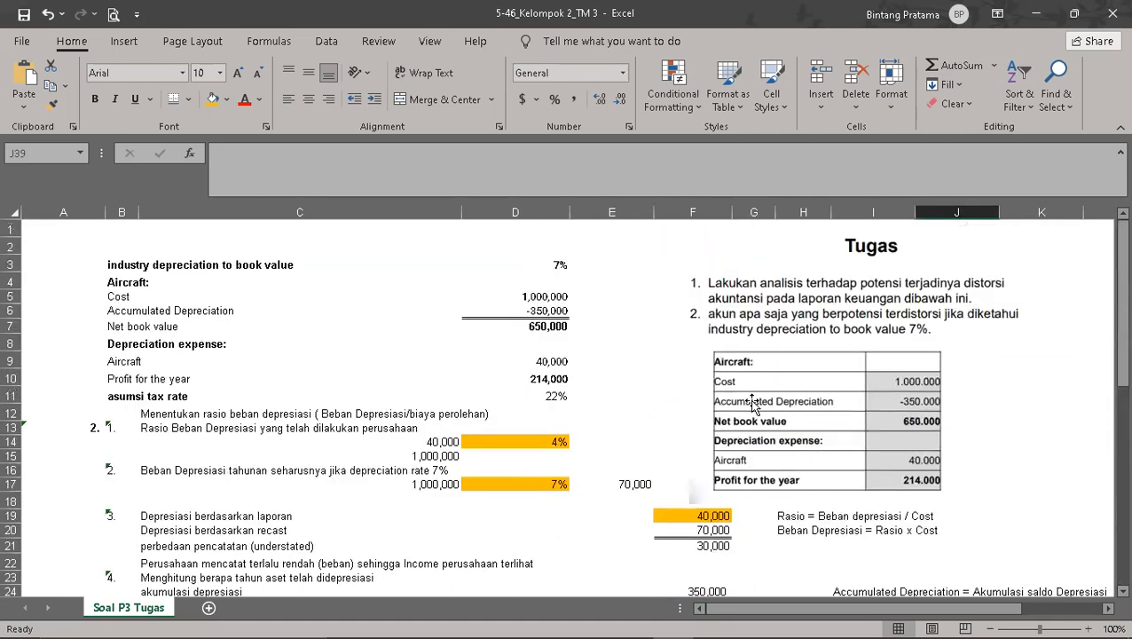
scroll(905, 408, down, 3)
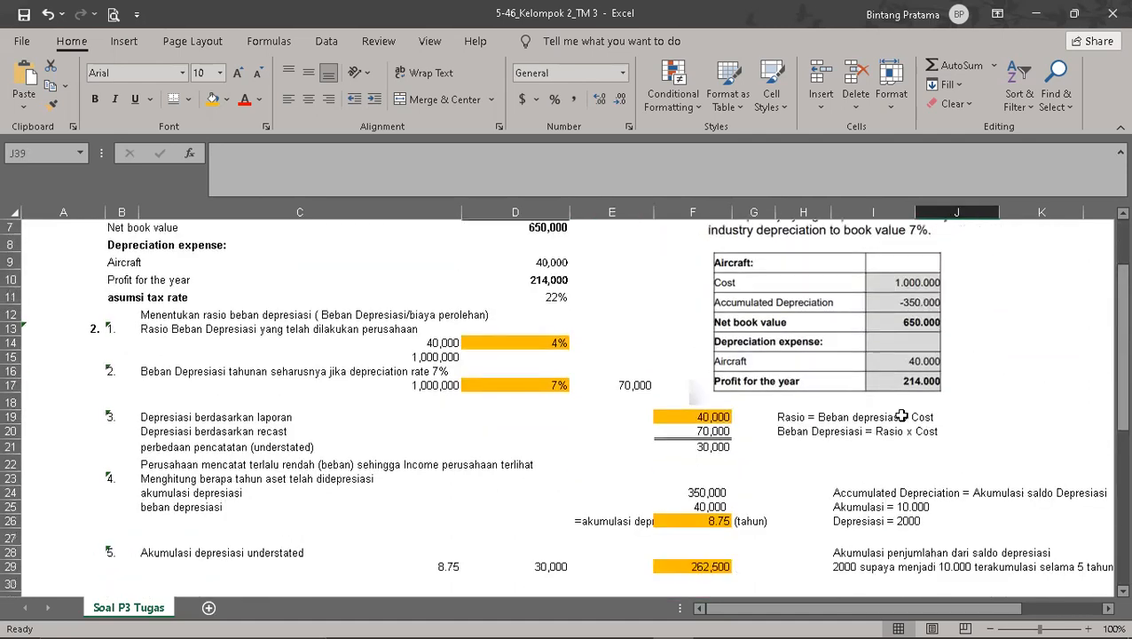
click(682, 515)
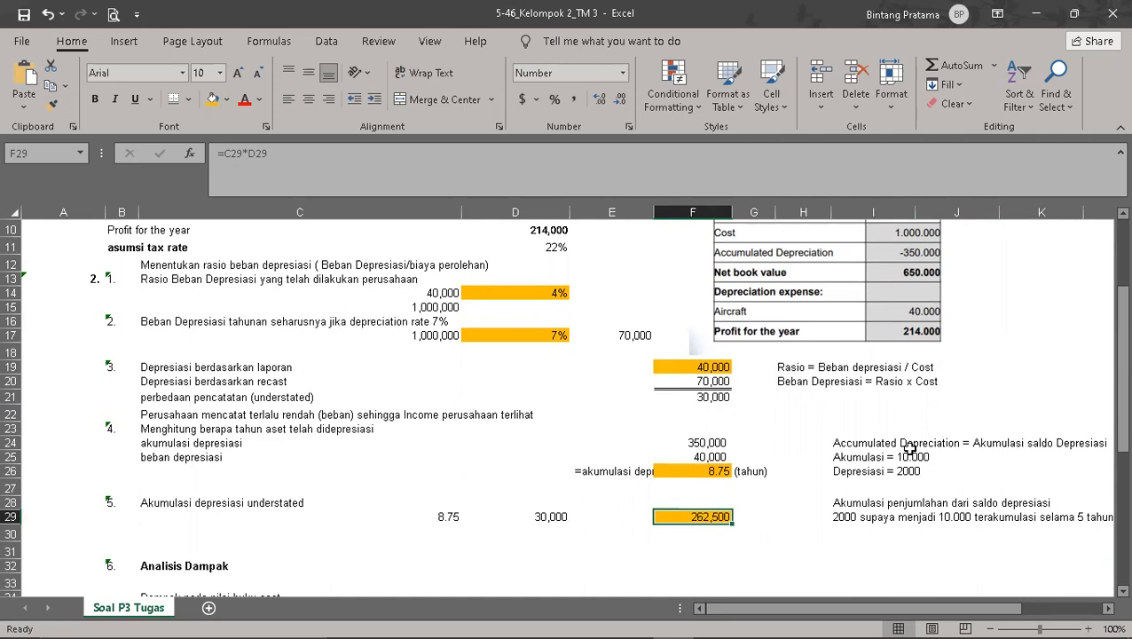
scroll(805, 482, down, 1)
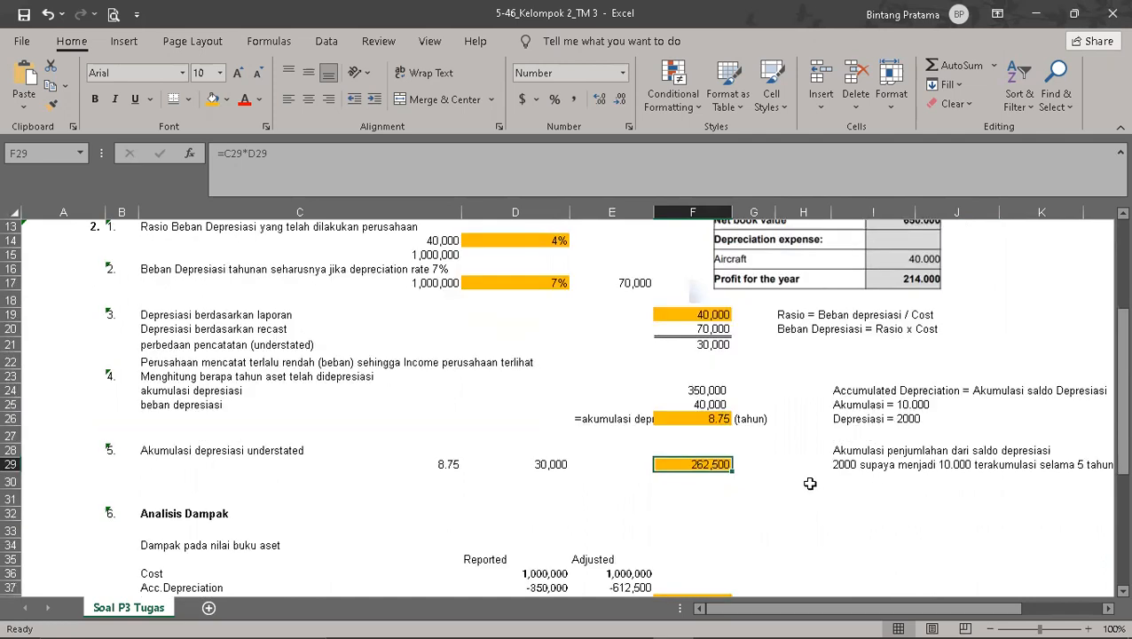
Step: Calculate the recast accumulated depreciation in H31 by multiplying the recast depreciation in F20 by the asset age in F26
click(785, 504)
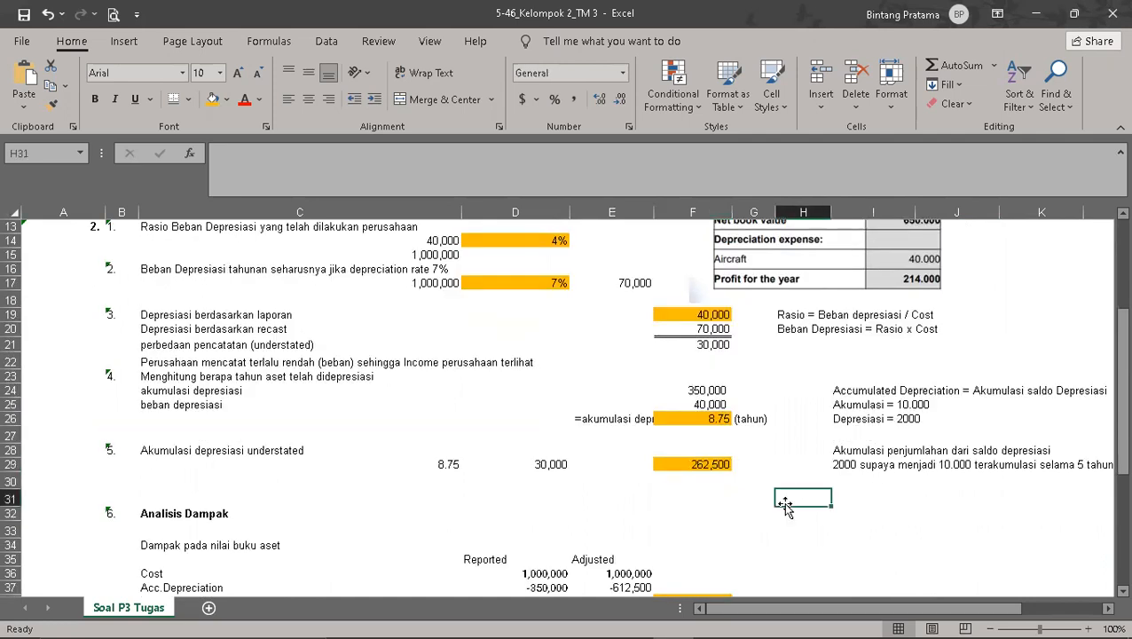
text(=)
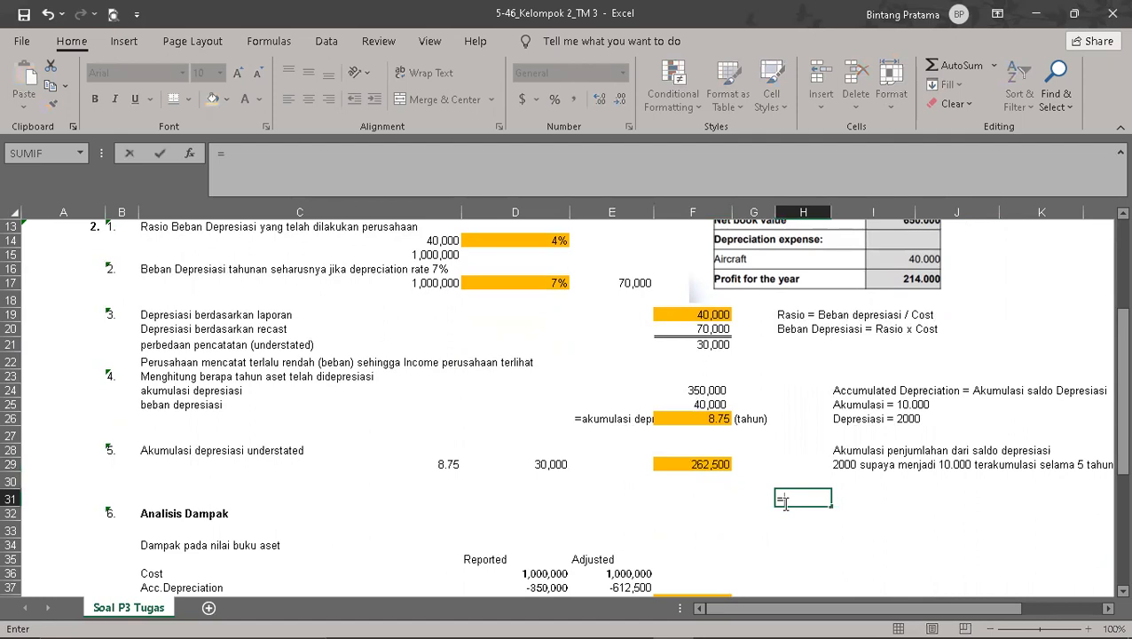
click(714, 329)
text(*)
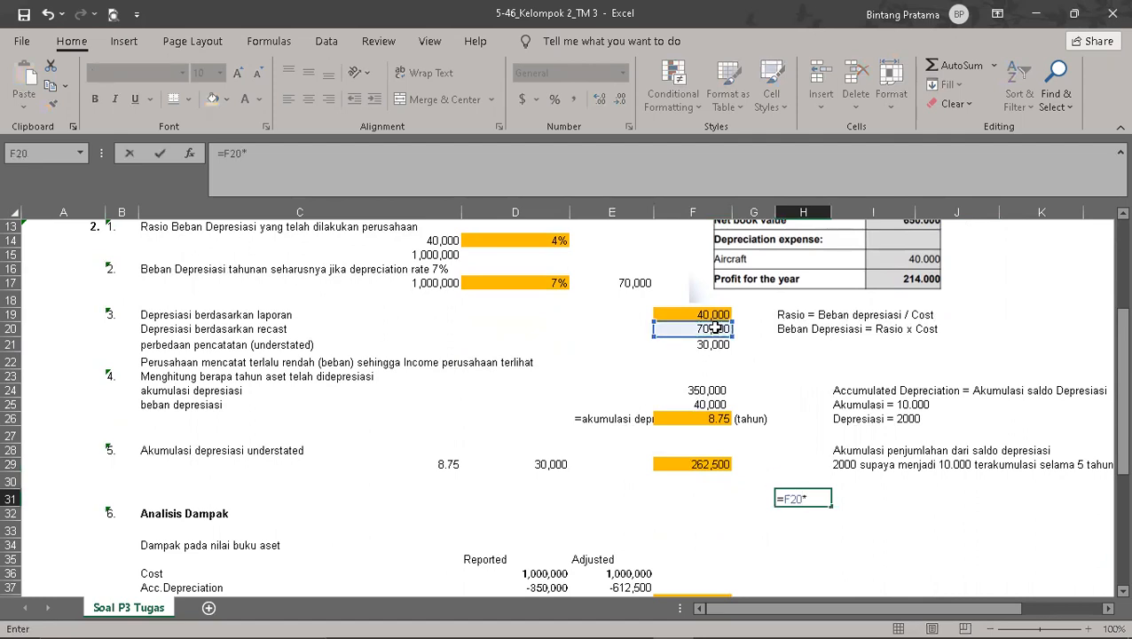
click(718, 422)
key(Return)
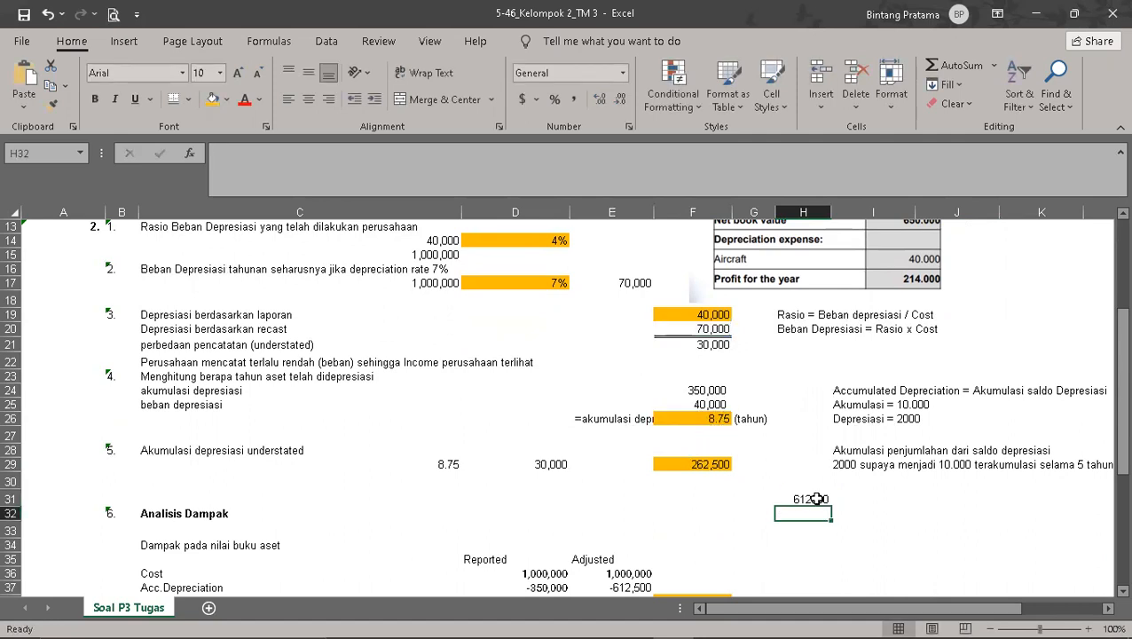
Step: Format the result in H31 with thousands separators and no decimals, and widen column H slightly
scroll(811, 497, down, 1)
click(804, 455)
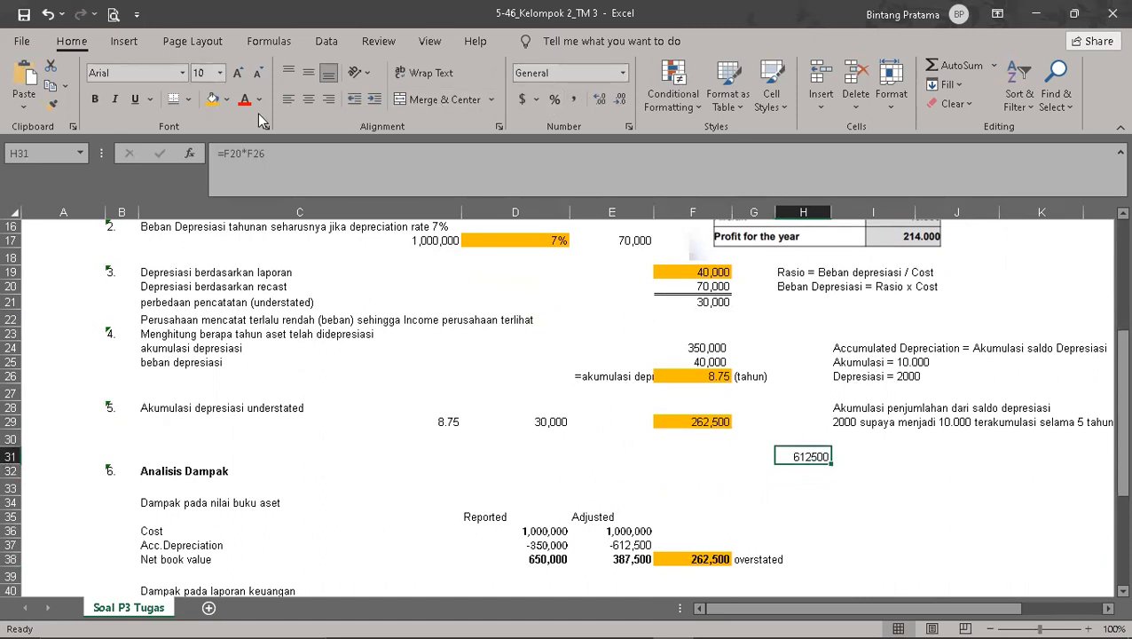
click(573, 99)
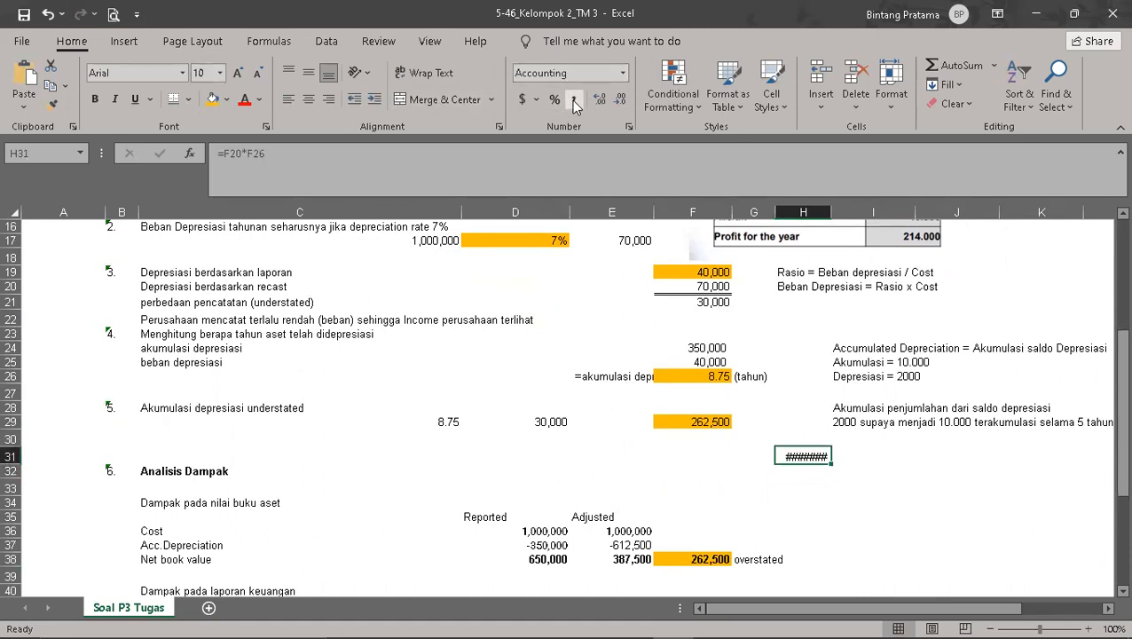
click(619, 101)
click(619, 101)
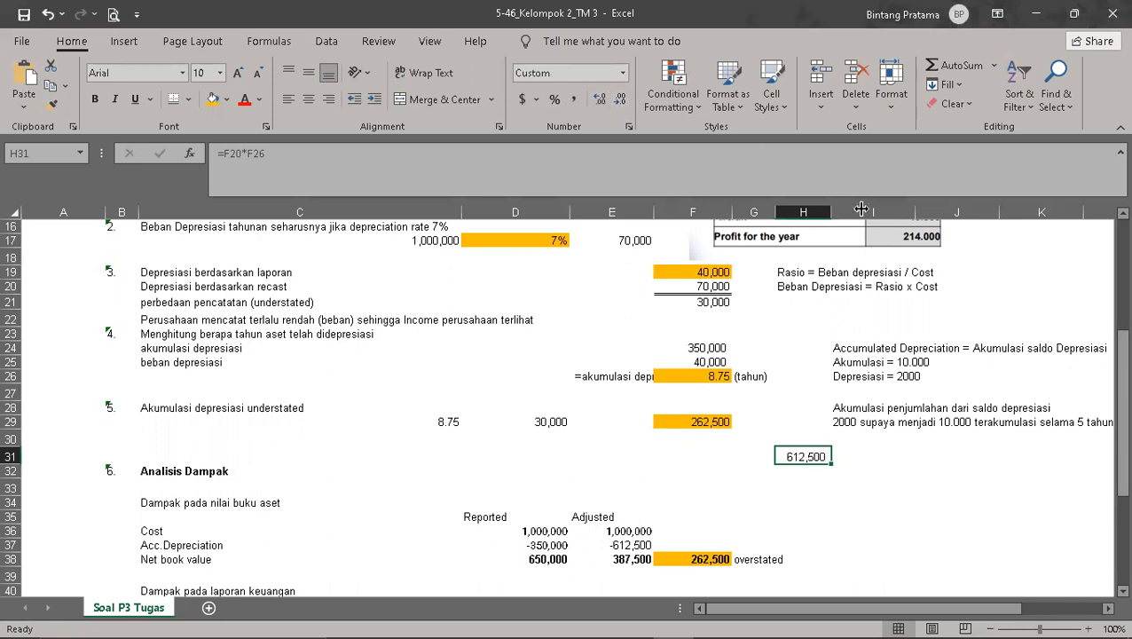
drag(860, 208, 863, 209)
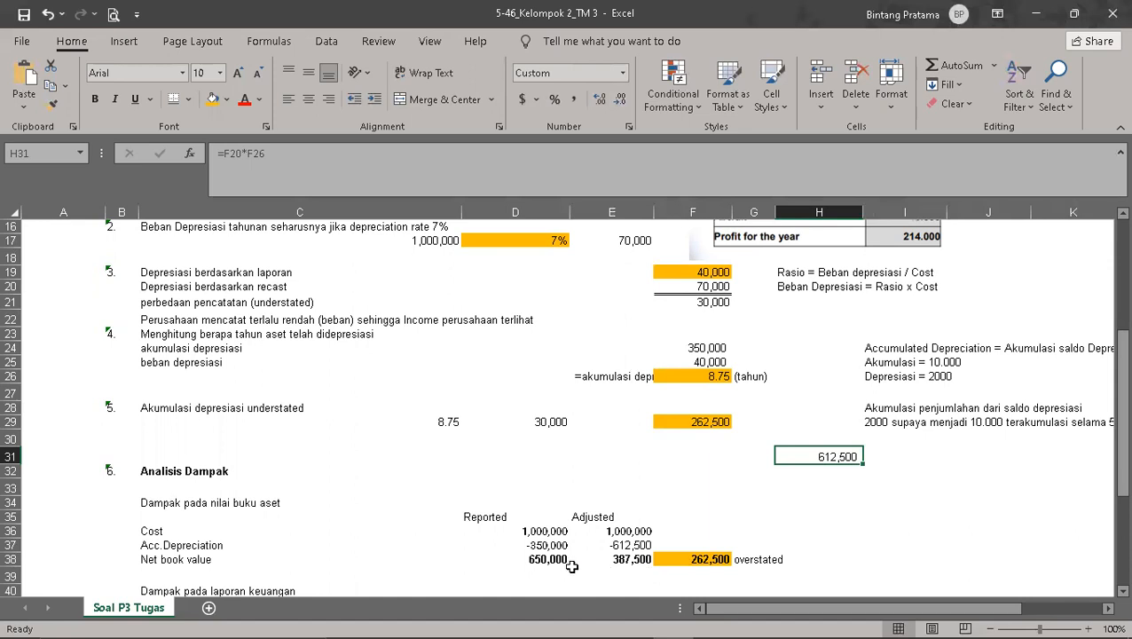
Step: Enter the note "Kalau depresiasi per tahun 70.000 berarti total akumulasi selama 8,75 tahun = 612.500" in C31, above the impact analysis heading
click(621, 541)
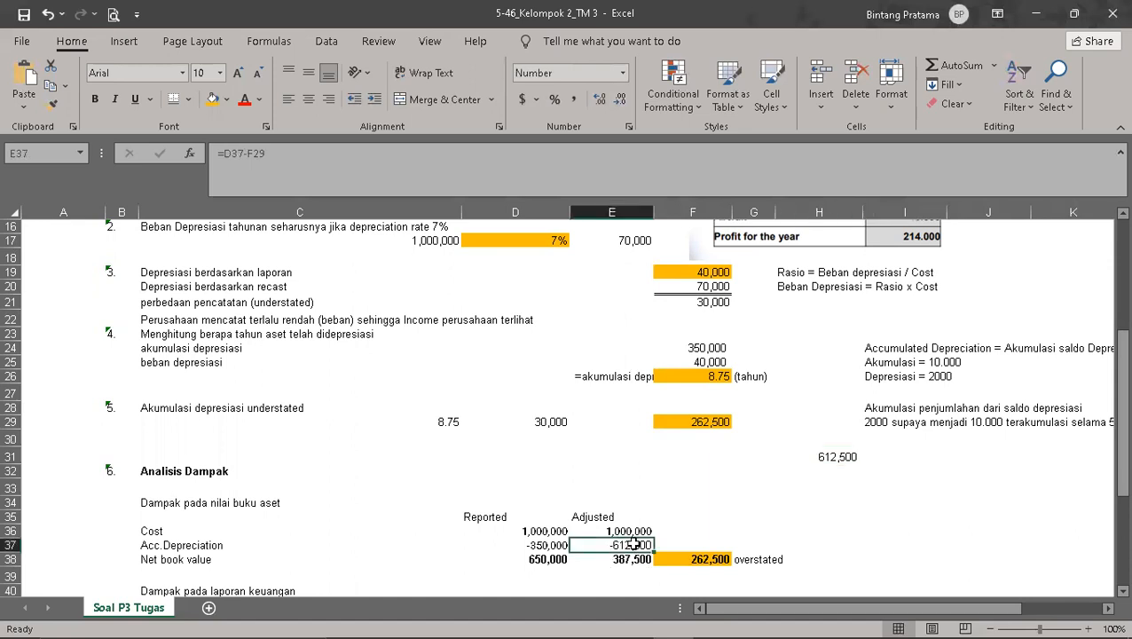
click(846, 482)
click(834, 455)
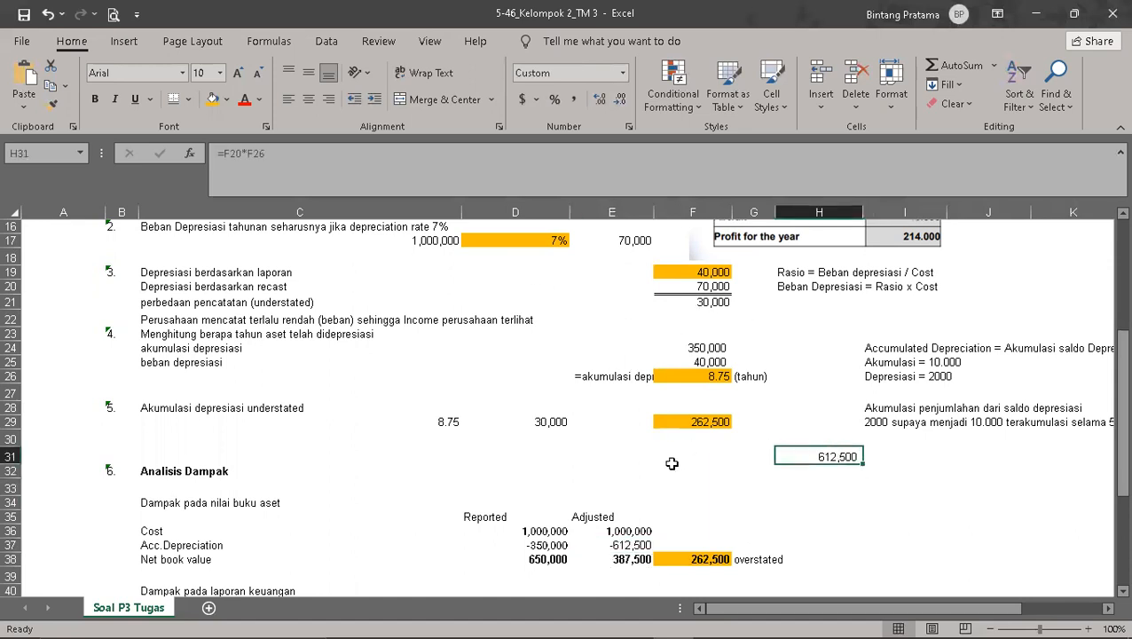
click(165, 450)
text(Kal)
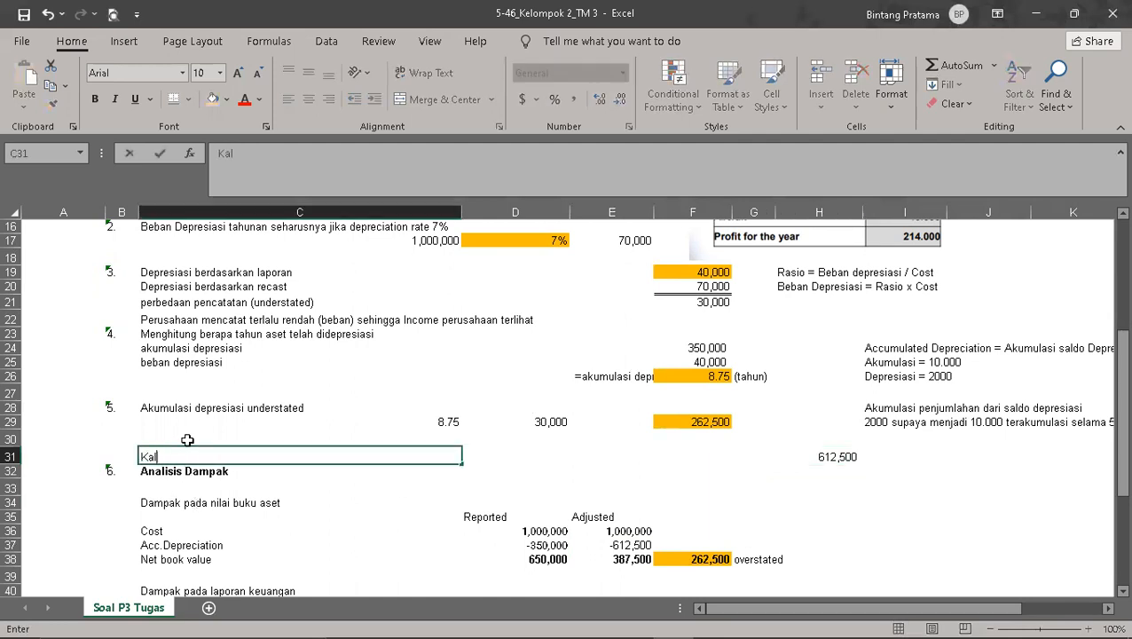
text(au depresiasi per tahun 7)
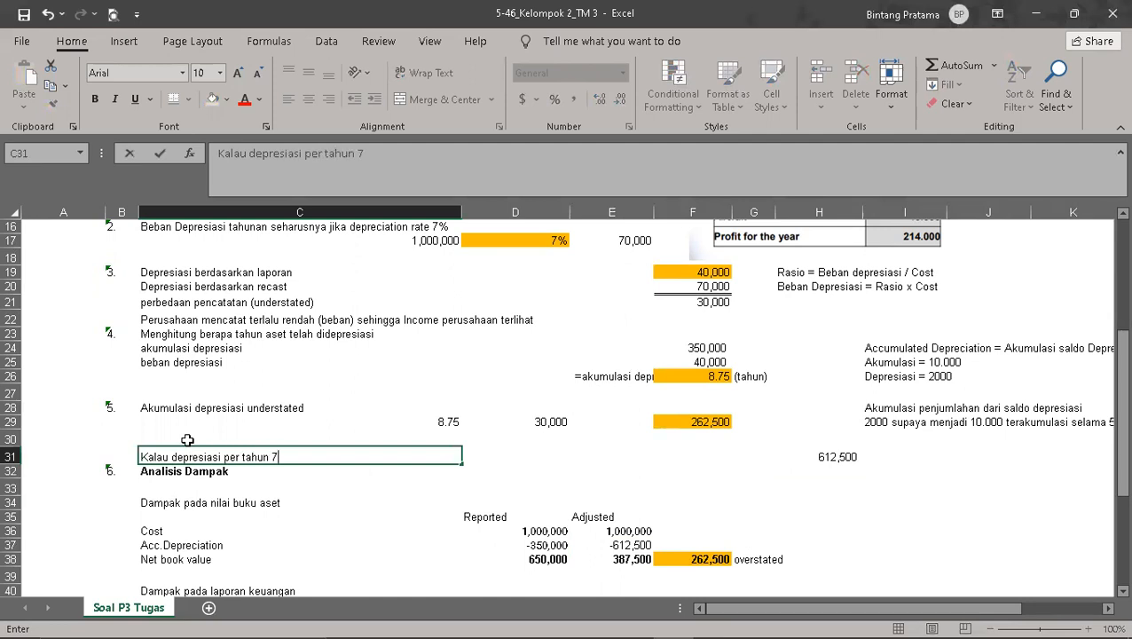
text(0.000 berarti to)
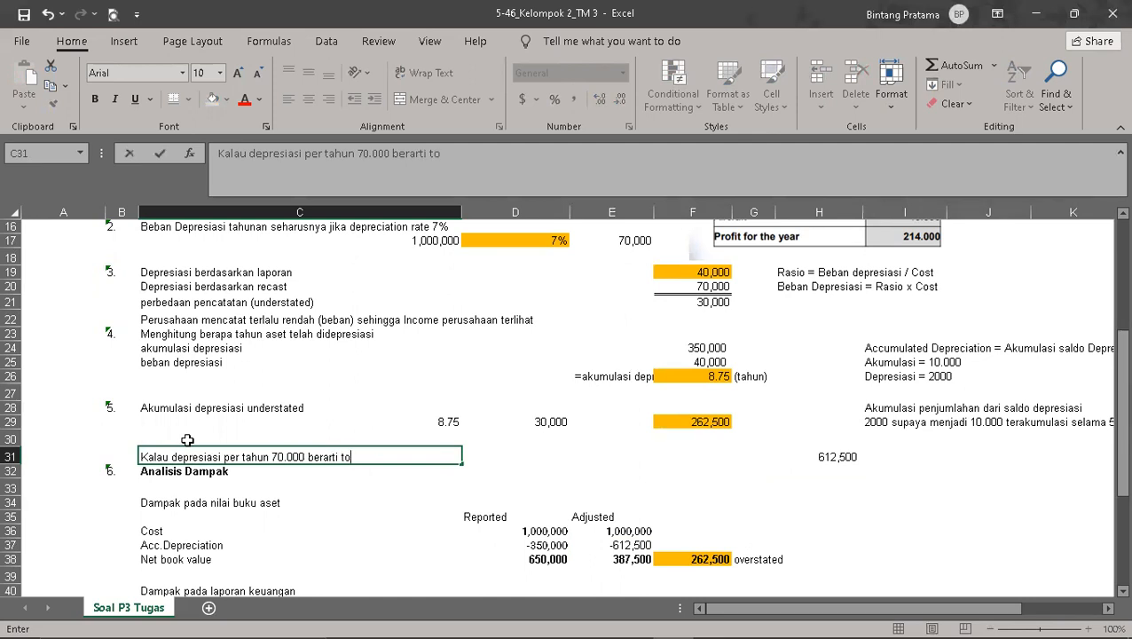
text(tal akumu)
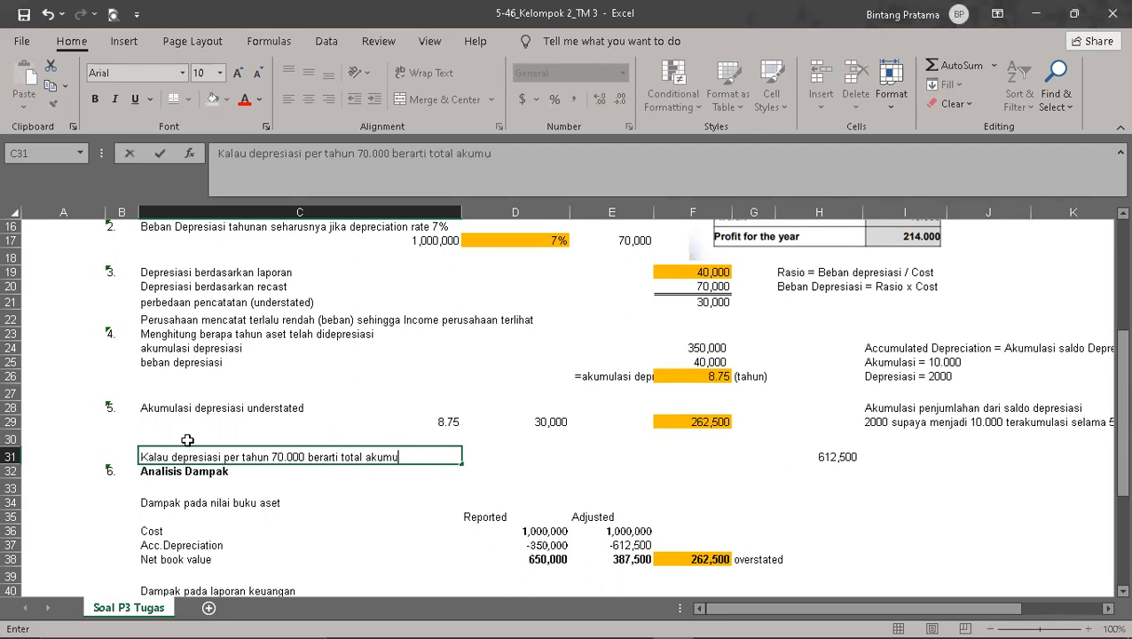
text(lasi selama 8,)
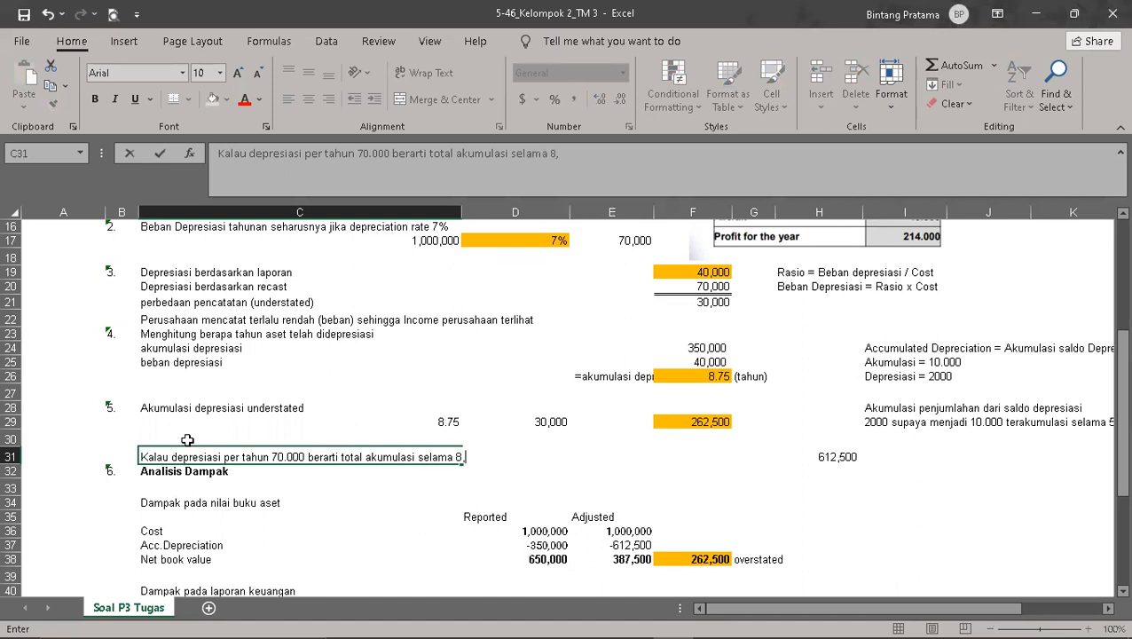
text(75 tahun = 612)
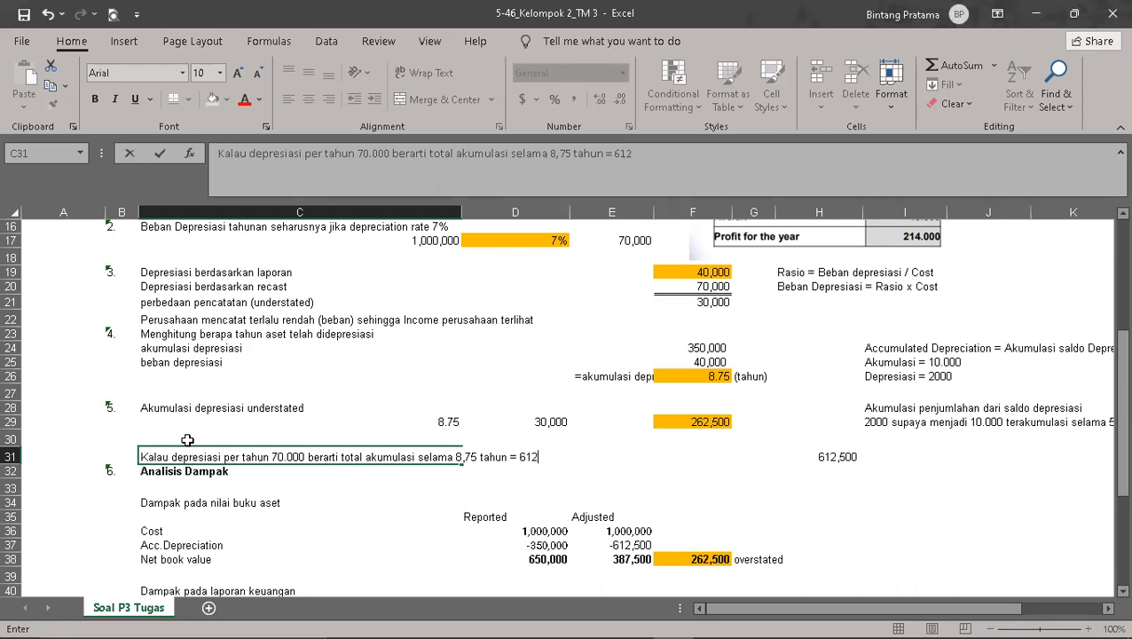
text(00)
key(Return)
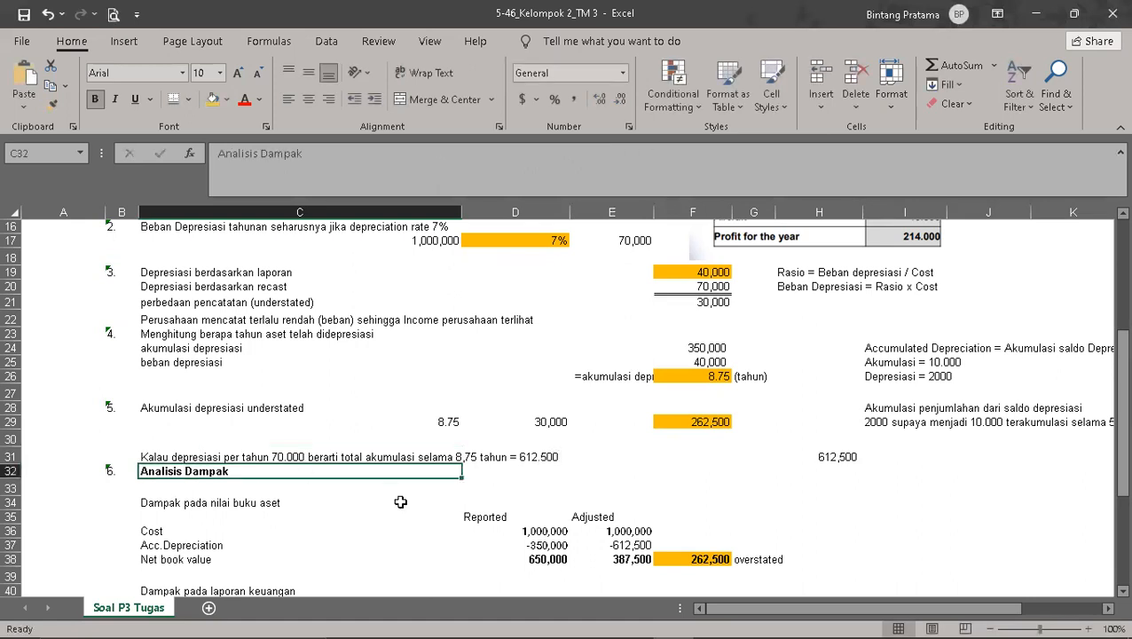
Step: Examine the impact analysis: the adjusted net book value and its overstatement, and the depreciation expense, tax and net income formulas with their source
scroll(556, 500, down, 2)
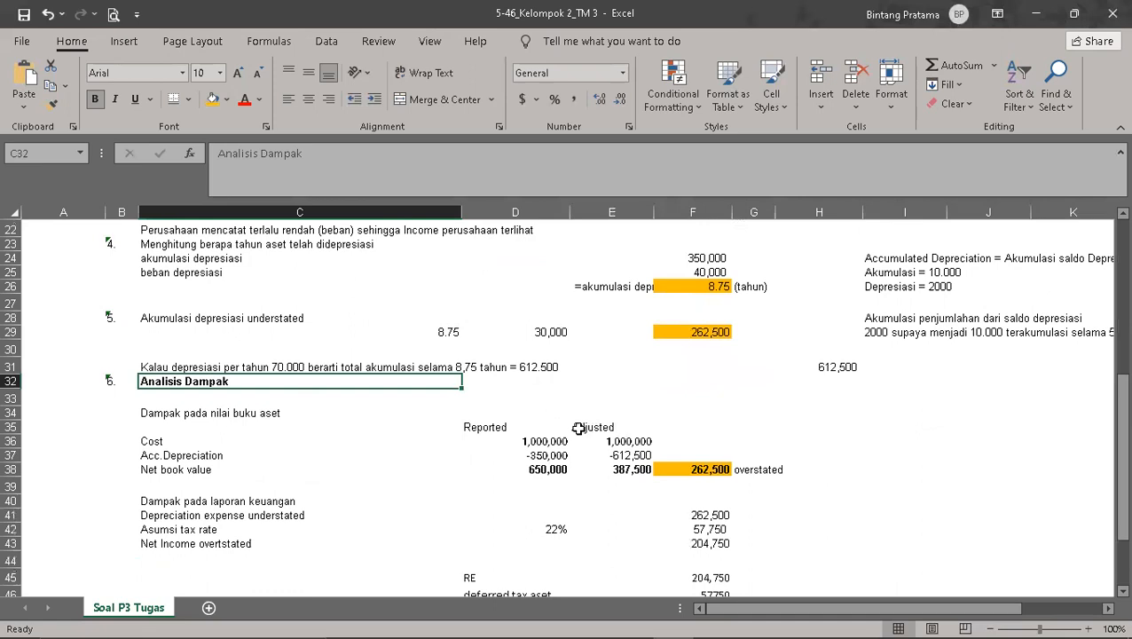
click(620, 464)
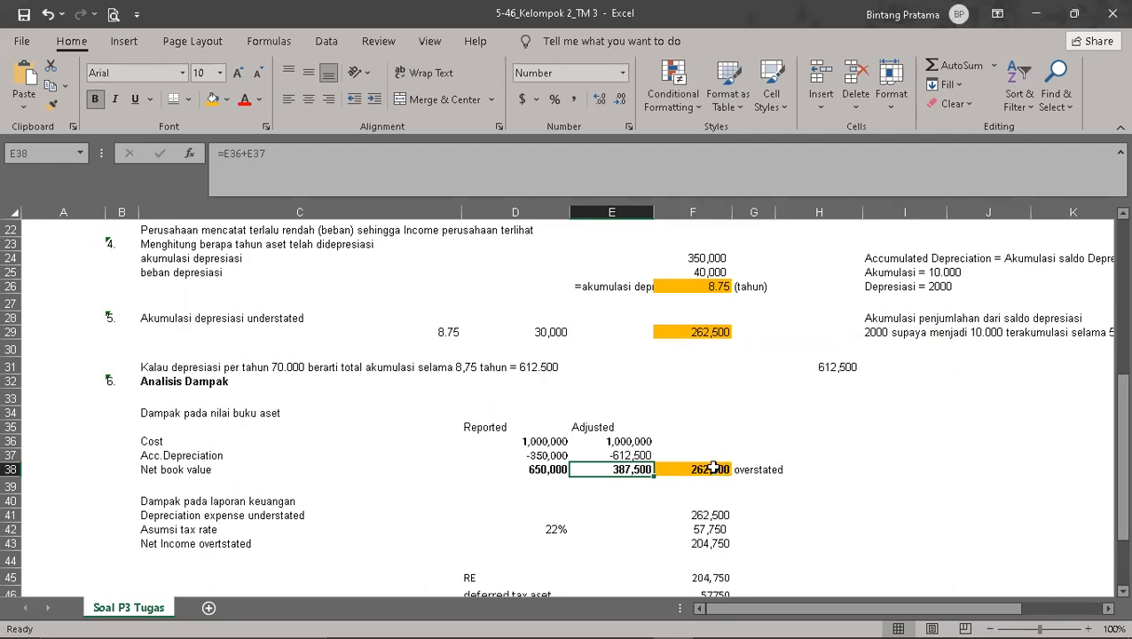
click(714, 470)
click(759, 477)
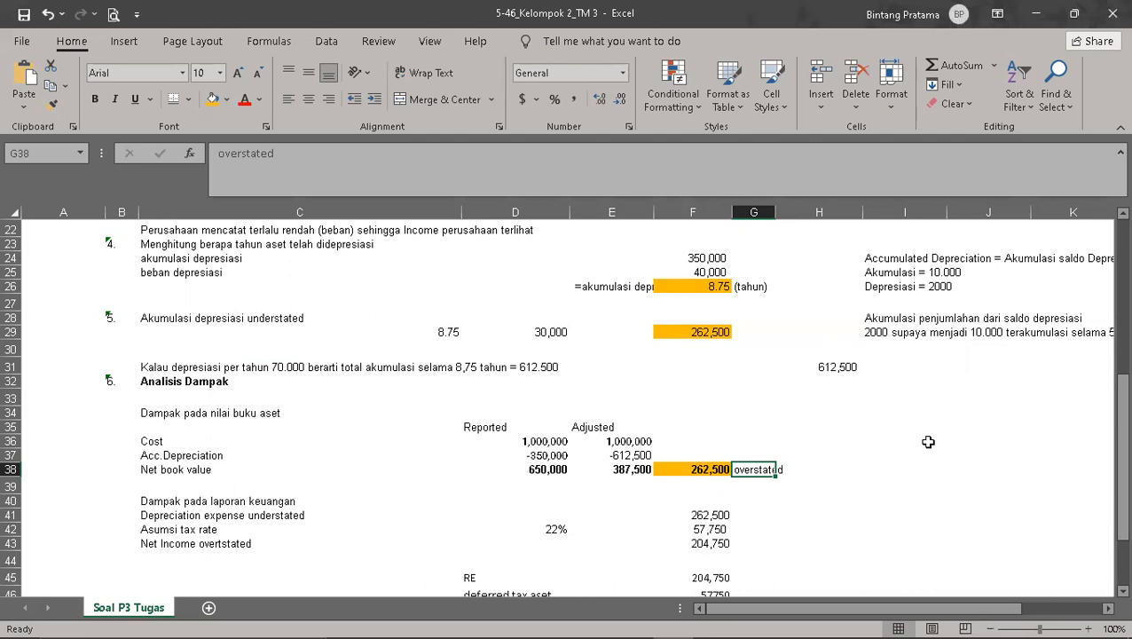
scroll(931, 442, down, 2)
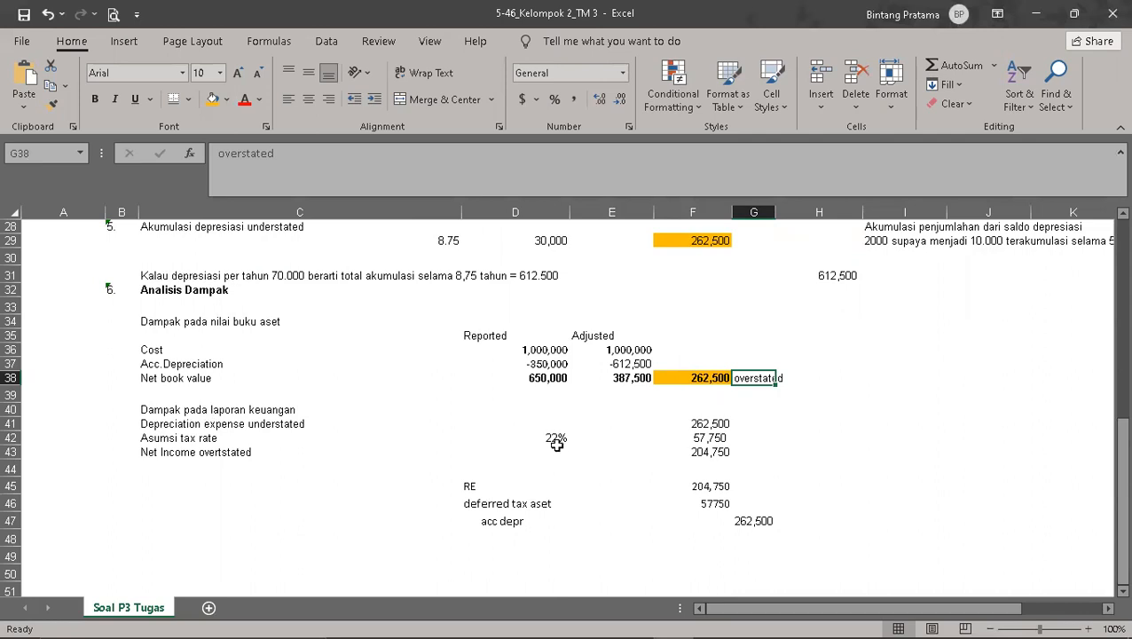
click(710, 417)
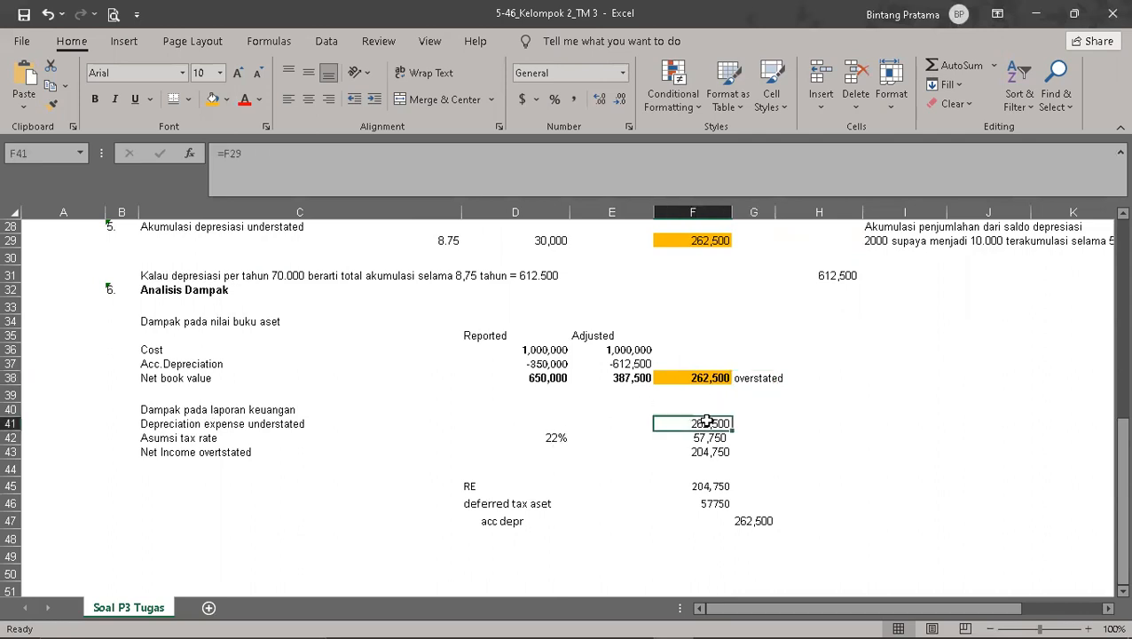
scroll(835, 419, up, 4)
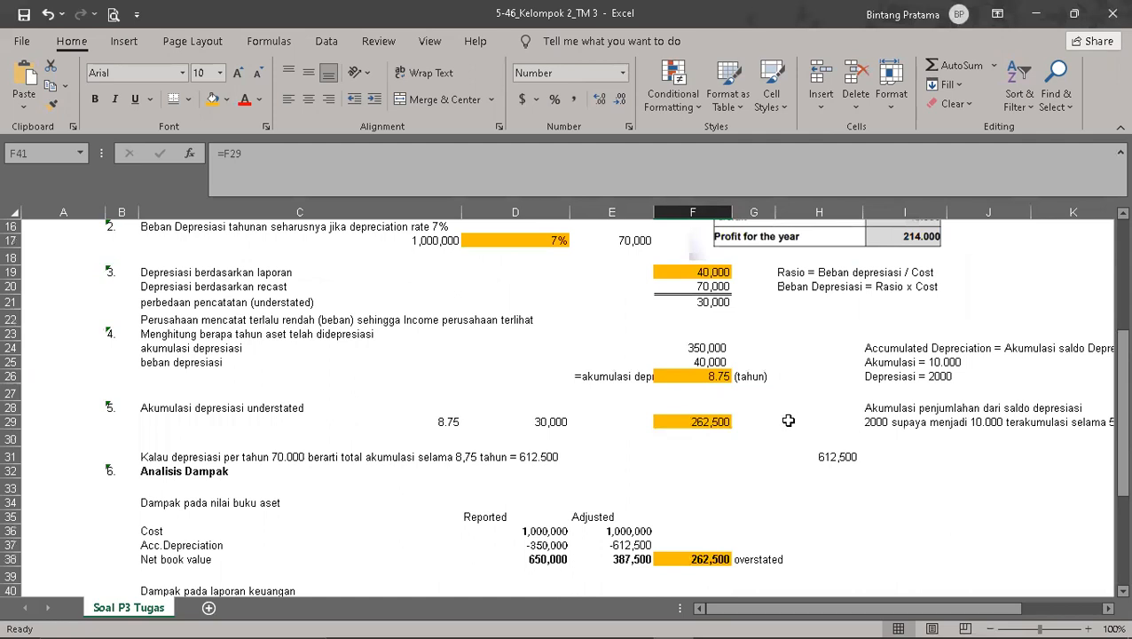
click(679, 418)
scroll(841, 462, down, 3)
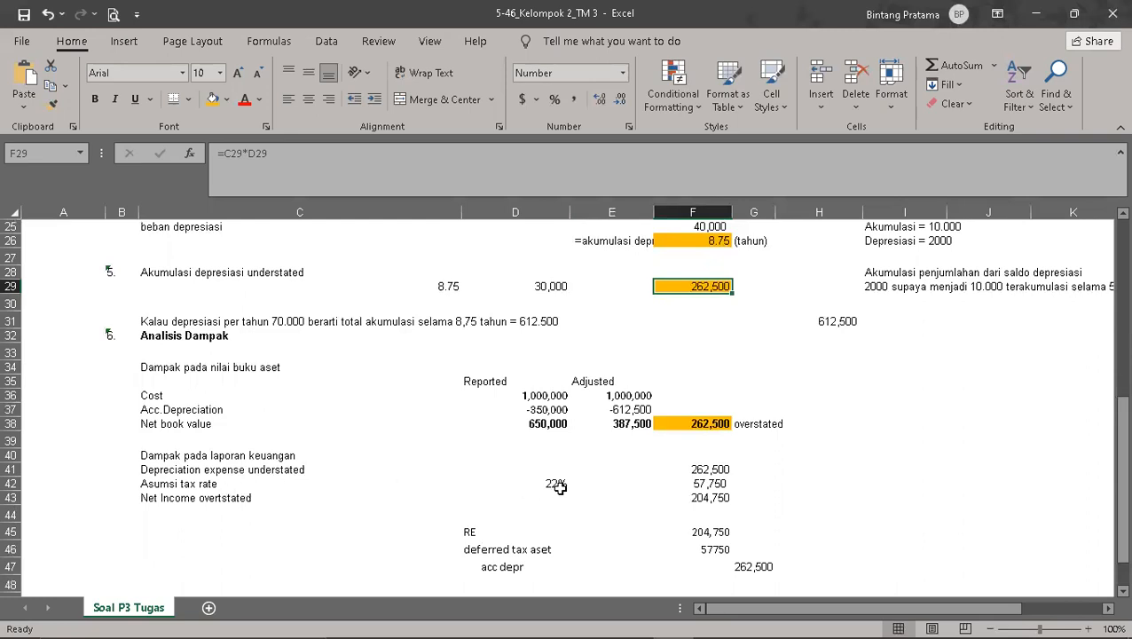
click(707, 479)
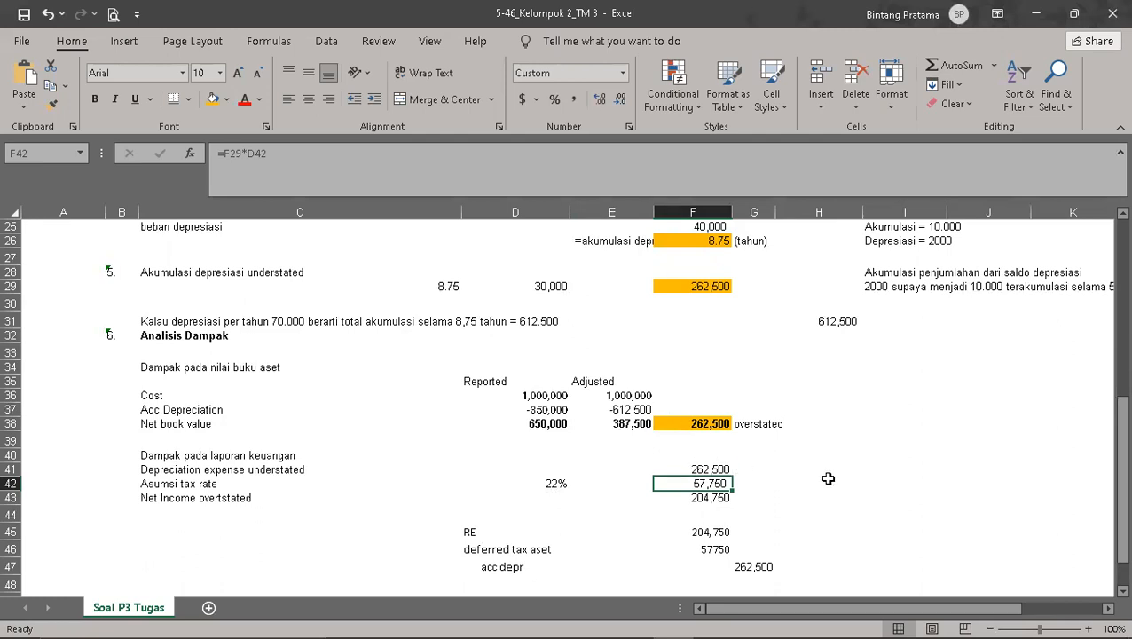
click(718, 496)
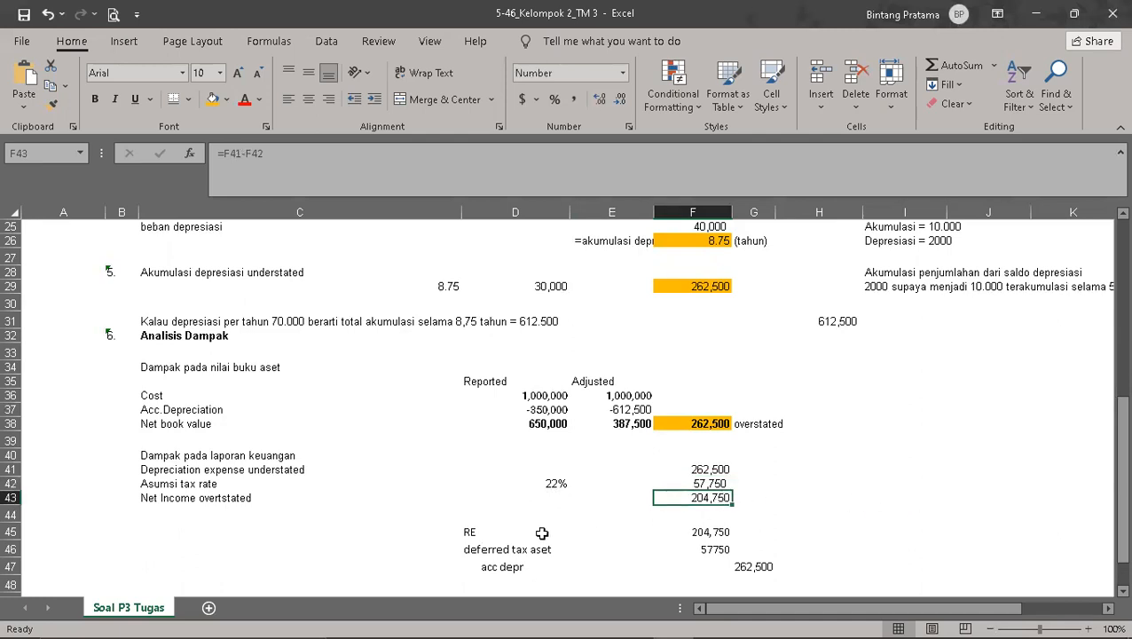
Step: Review the whole depreciation analysis, from the assignment's aircraft data to the adjusting entry for RE, deferred tax asset and accumulated depreciation
scroll(843, 488, down, 1)
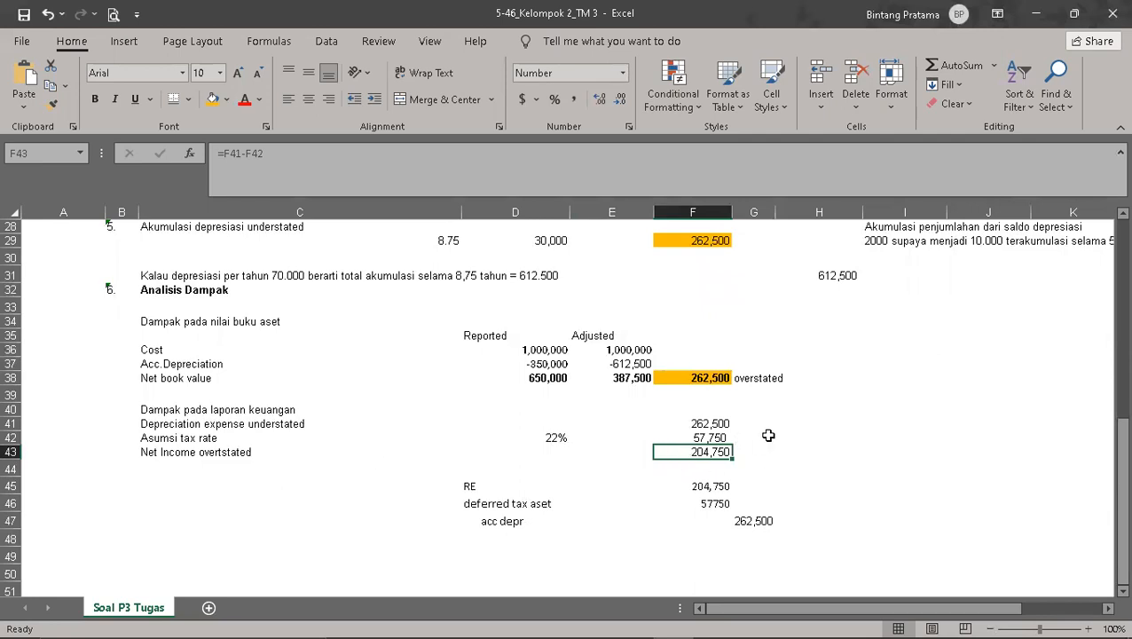
scroll(785, 445, up, 5)
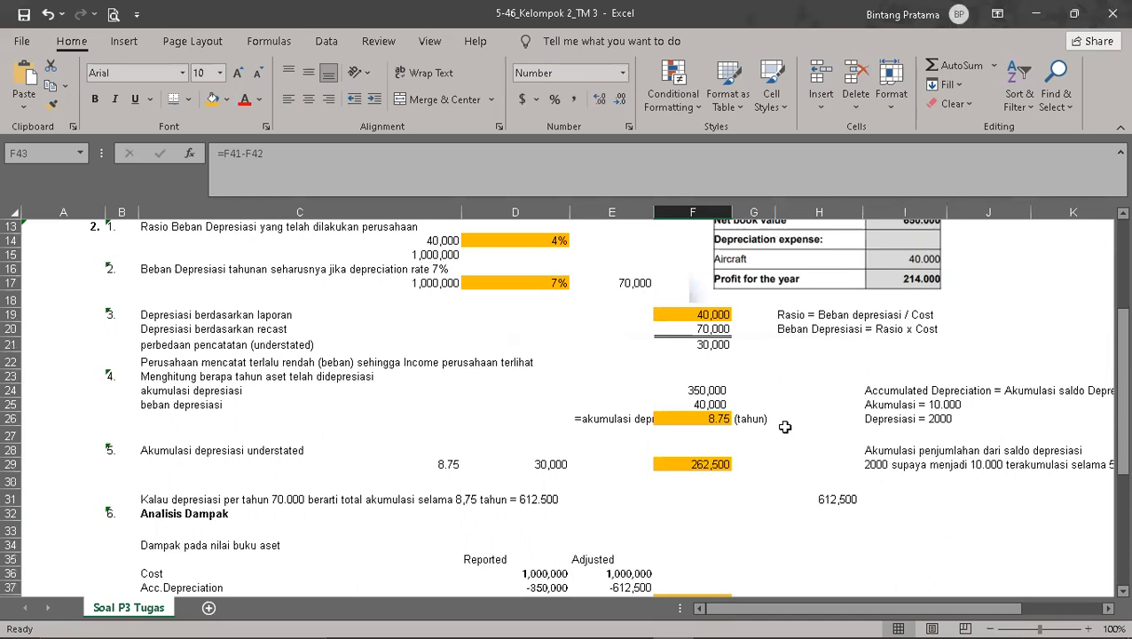
scroll(785, 426, down, 6)
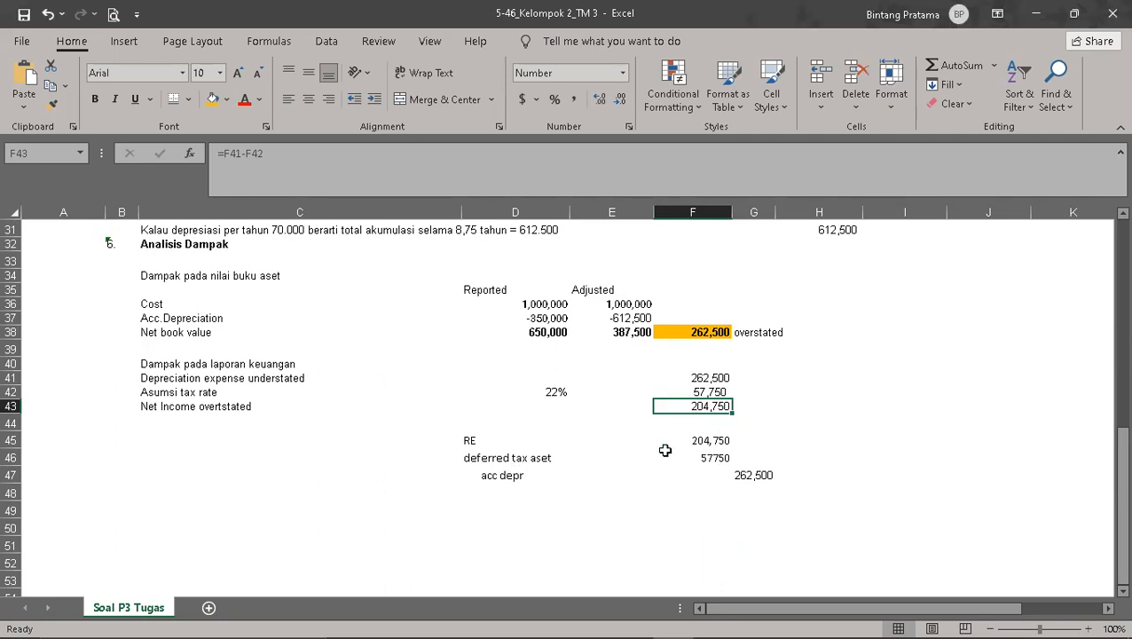
scroll(670, 452, up, 5)
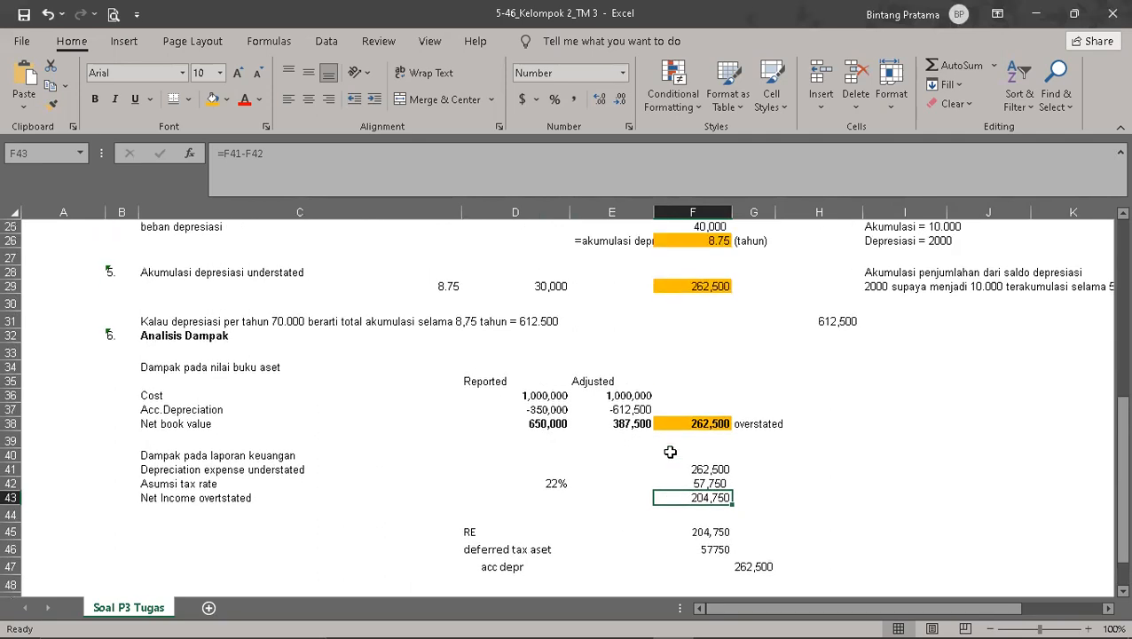
scroll(669, 449, up, 4)
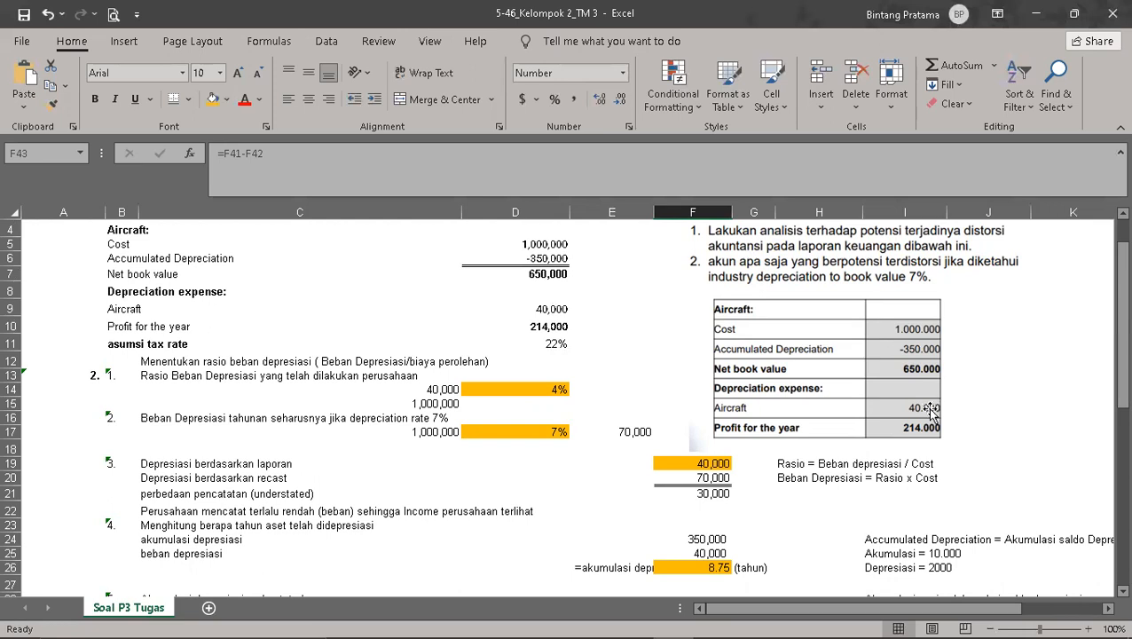
scroll(930, 417, down, 2)
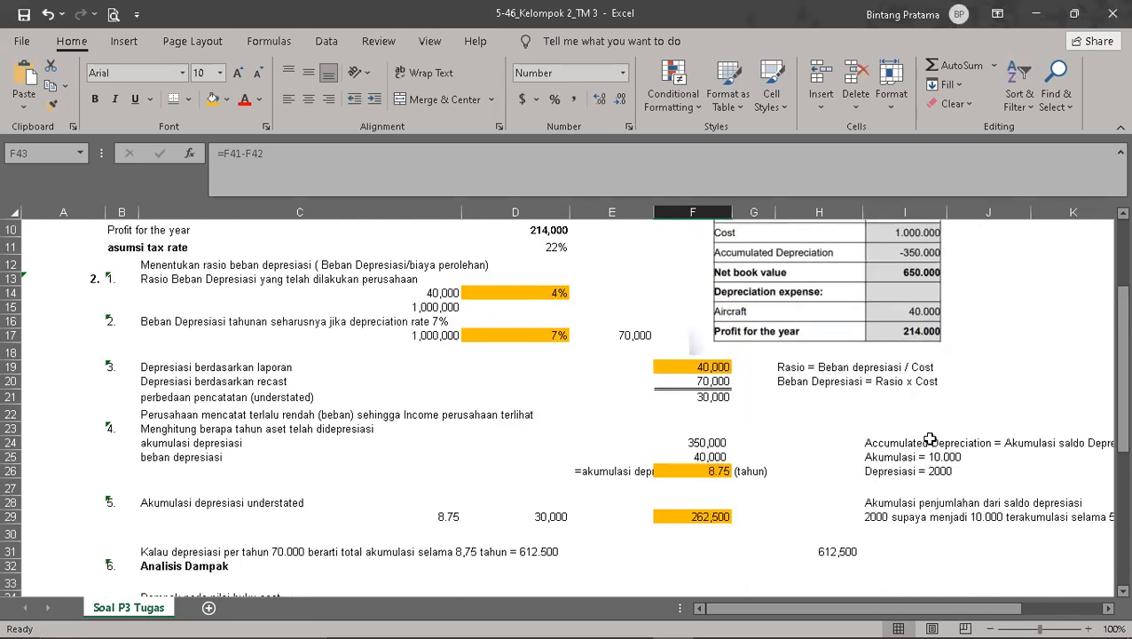
scroll(927, 439, down, 4)
scroll(917, 452, down, 2)
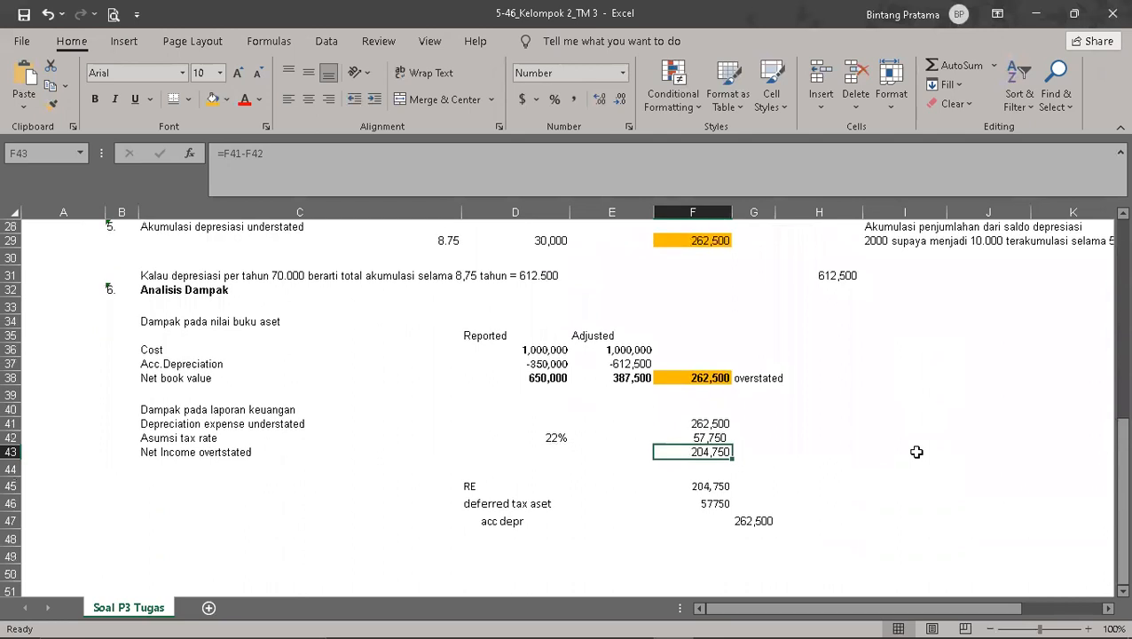